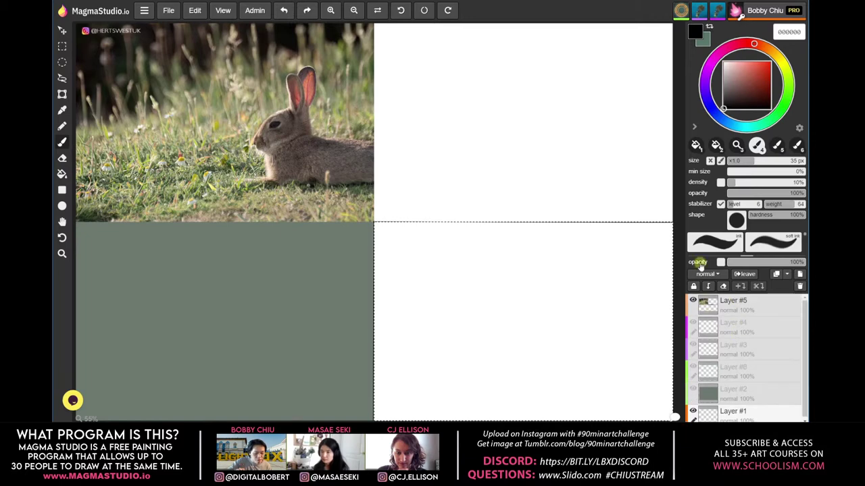
Fill the selected lower-right quadrant of the canvas with the muted sage green 899374
click(727, 91)
click(790, 82)
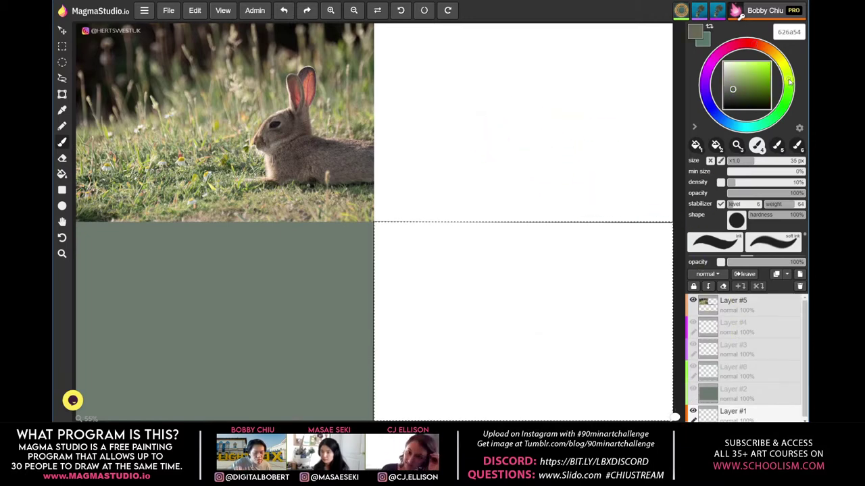
click(736, 90)
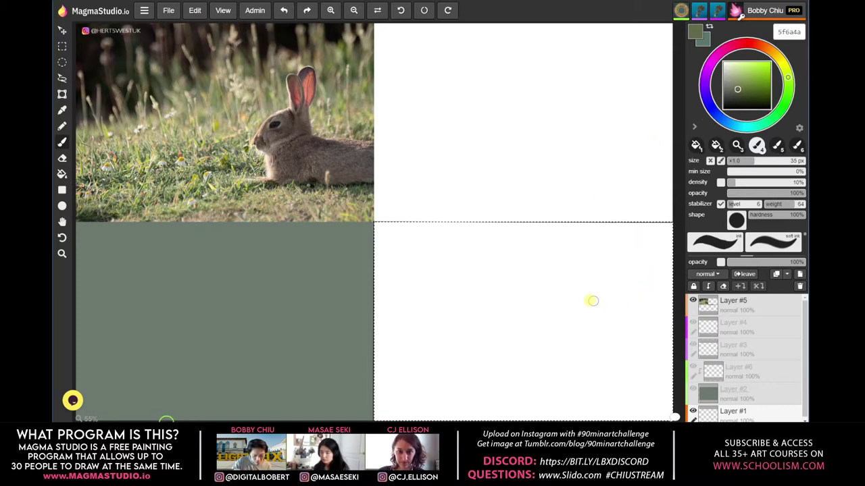
key(g)
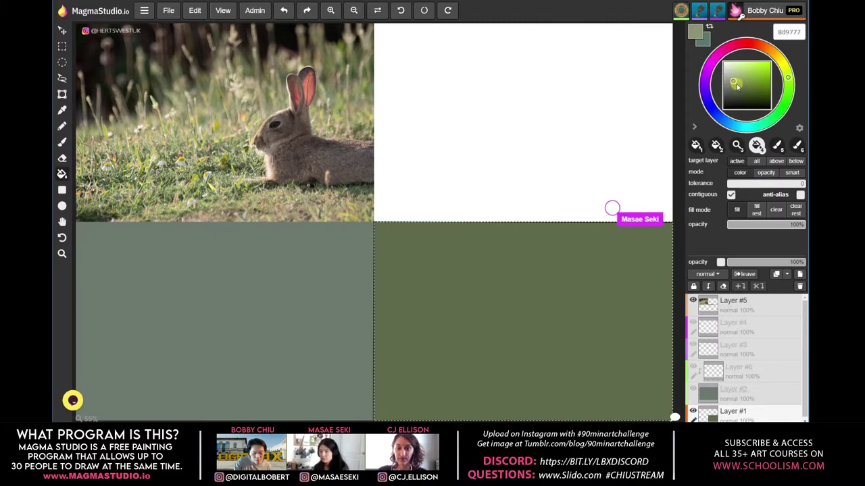
click(563, 401)
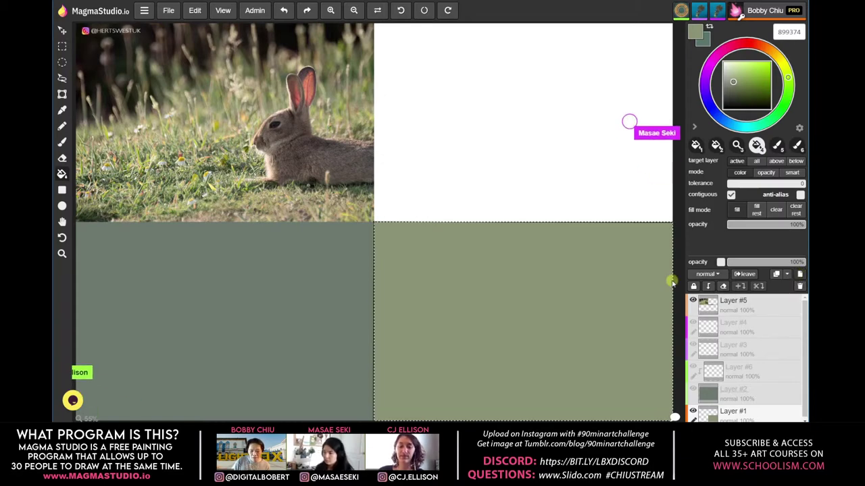
Give the brush the rough, textured blob tip and enlarge it to 120 px
key(b)
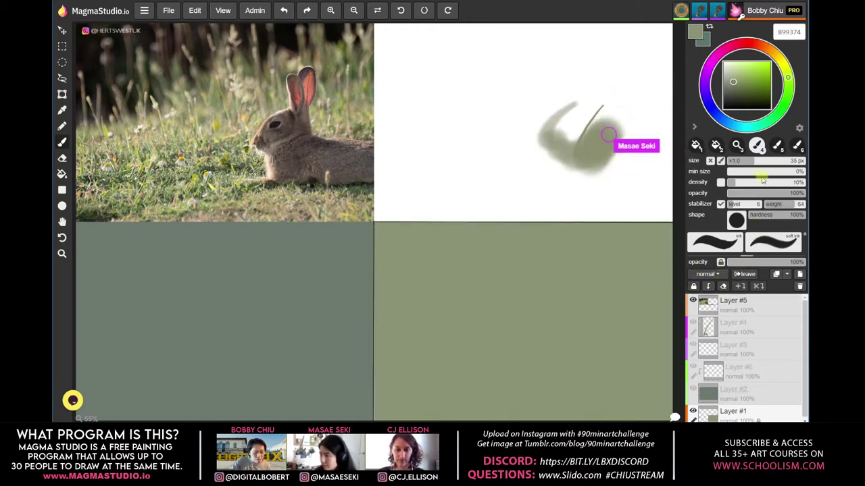
click(737, 220)
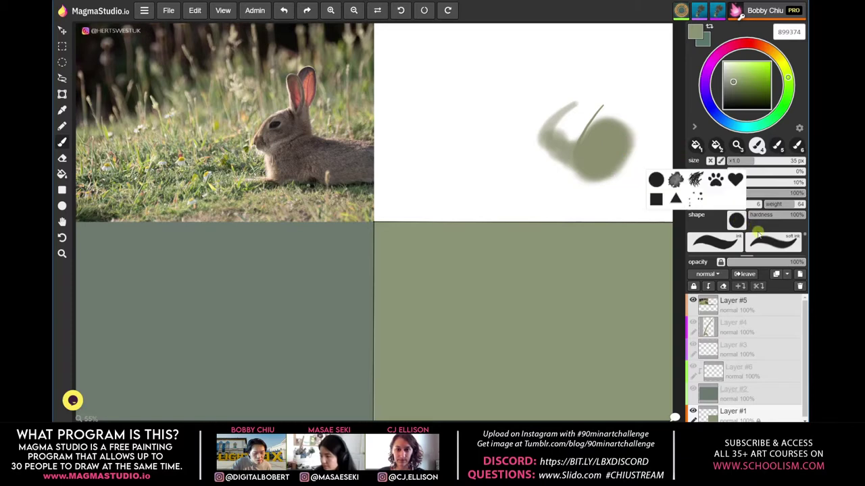
click(676, 179)
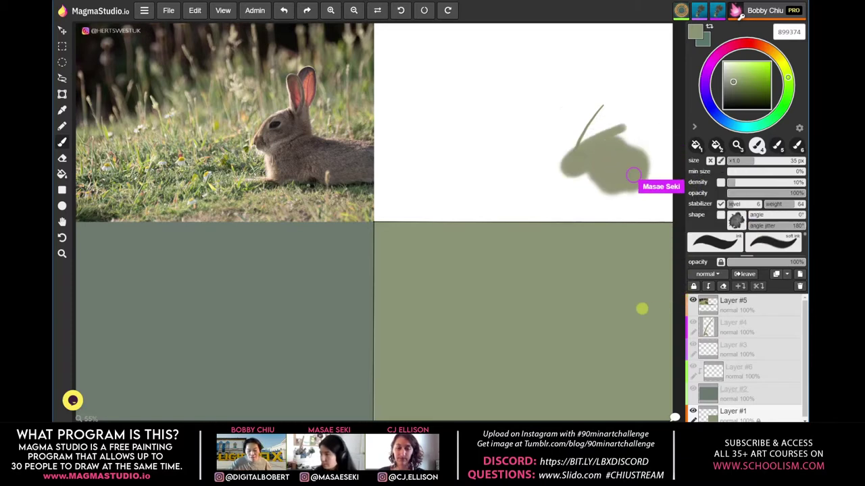
key(bracketright)
key(bracketright)
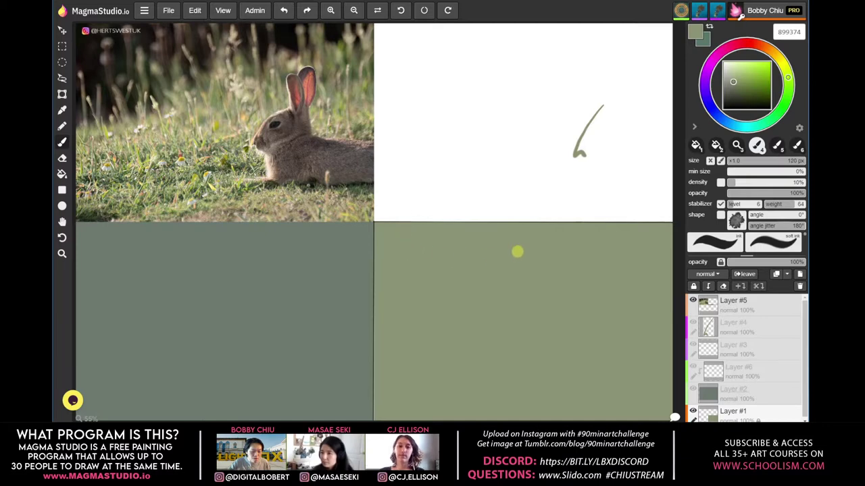
Paint a near-black 14180c background band along the top of the green quadrant at 44% density, with a brush up to 160 px
click(741, 96)
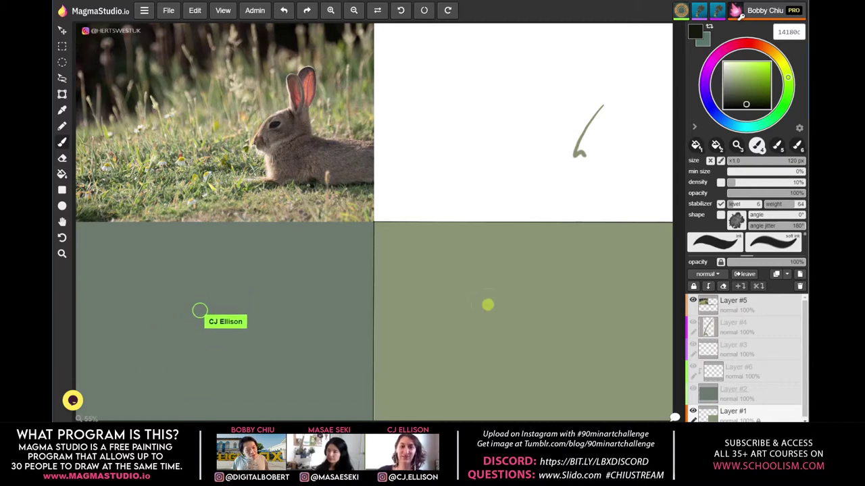
key(bracketleft)
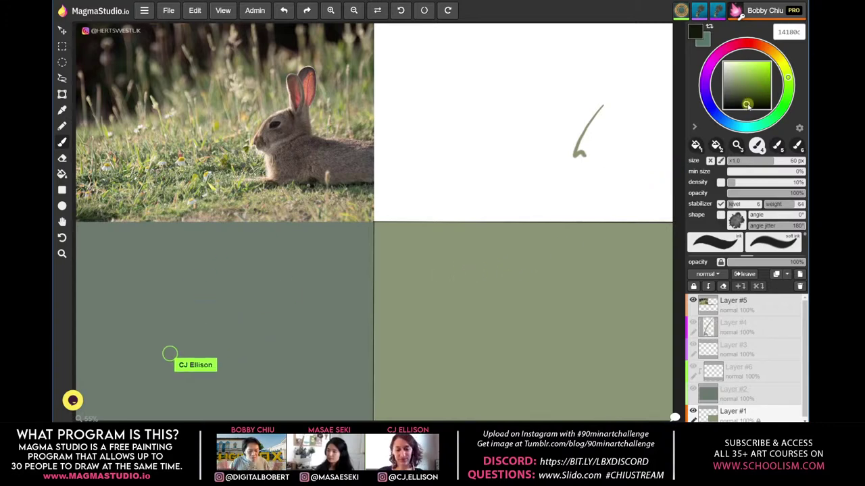
drag(380, 228, 409, 229)
key(ctrl+z)
click(762, 182)
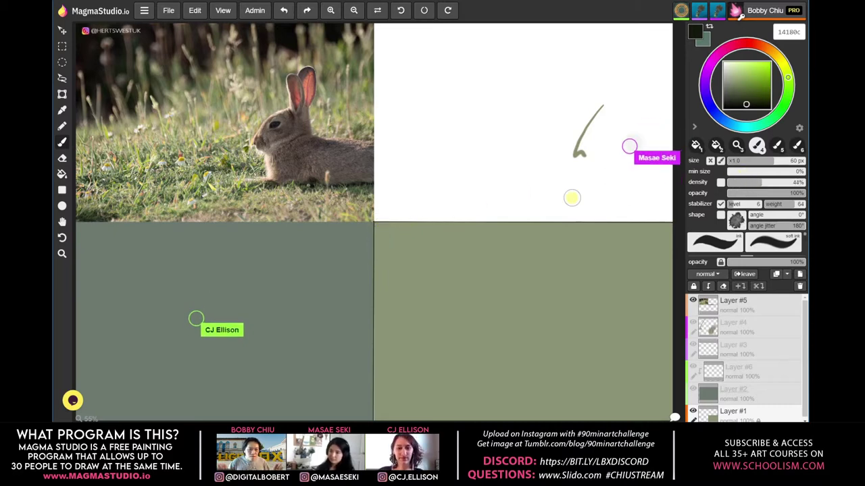
drag(382, 215, 385, 218)
mouse_move(405, 248)
mouse_down()
mouse_move(405, 275)
mouse_move(432, 244)
mouse_move(419, 274)
mouse_move(447, 260)
mouse_move(451, 279)
mouse_move(667, 225)
mouse_move(589, 230)
mouse_move(553, 248)
mouse_move(514, 246)
mouse_move(445, 274)
mouse_move(506, 266)
mouse_move(472, 284)
mouse_move(398, 284)
mouse_move(433, 279)
mouse_up()
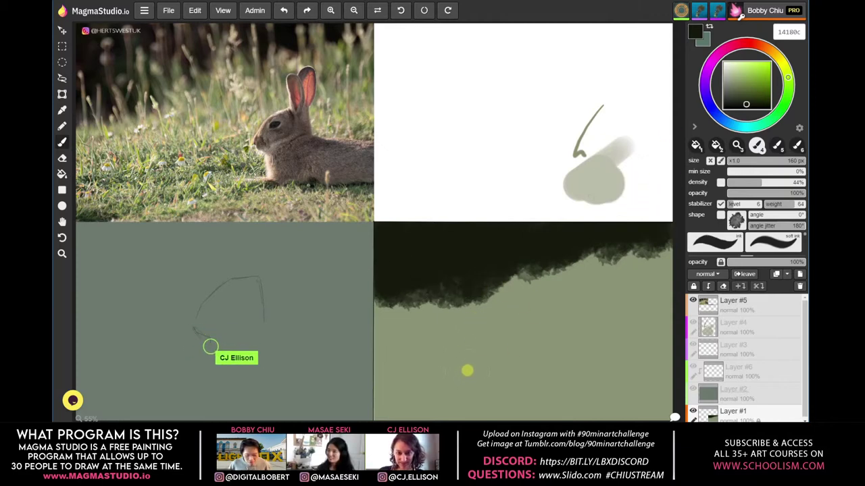
Cover the area below the dark band with mid-green 5f7249 grass strokes, using a 160 px brush at 10% density
scroll(461, 351, down, 5)
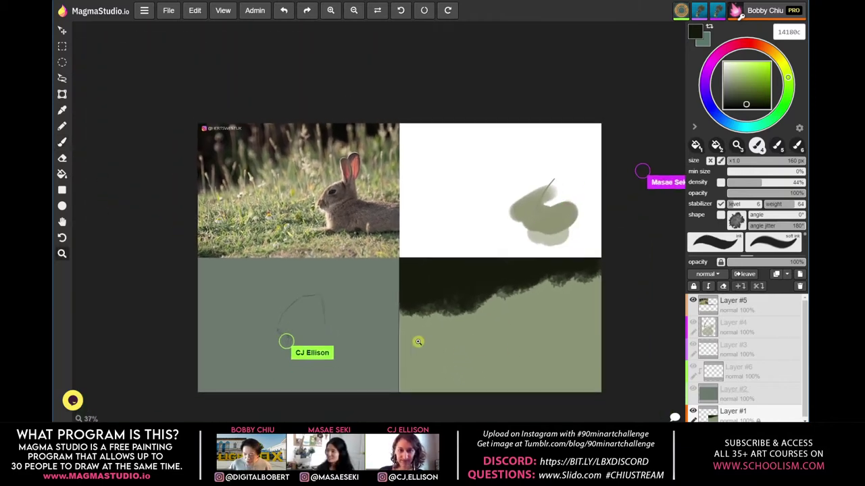
drag(472, 345, 458, 319)
key(alt)
alt+click(439, 324)
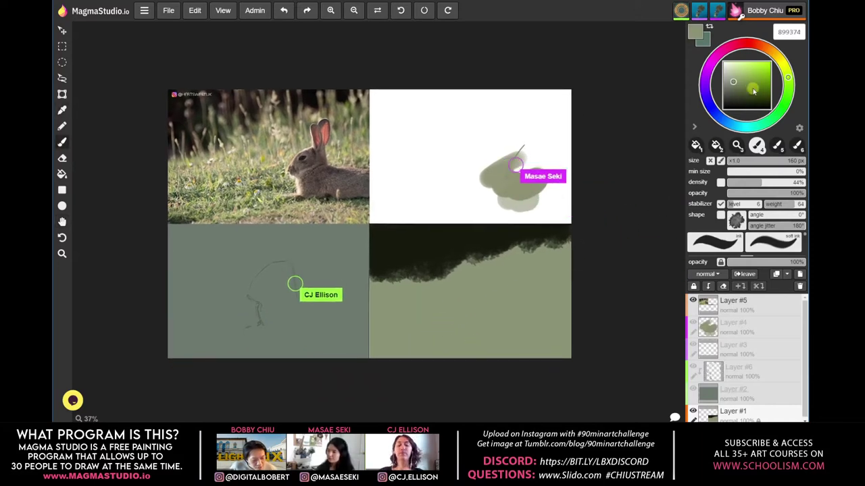
click(788, 84)
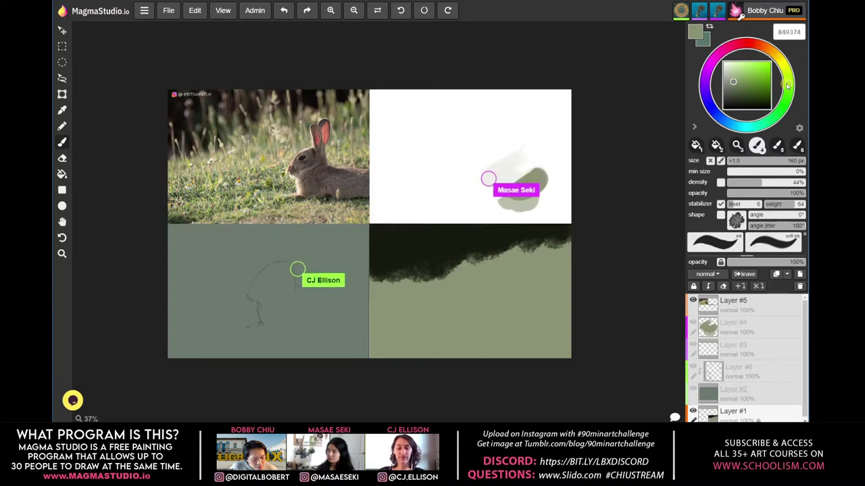
click(740, 86)
mouse_move(402, 304)
mouse_down()
mouse_move(394, 311)
mouse_move(410, 305)
mouse_move(383, 317)
mouse_move(457, 318)
mouse_move(510, 294)
mouse_up()
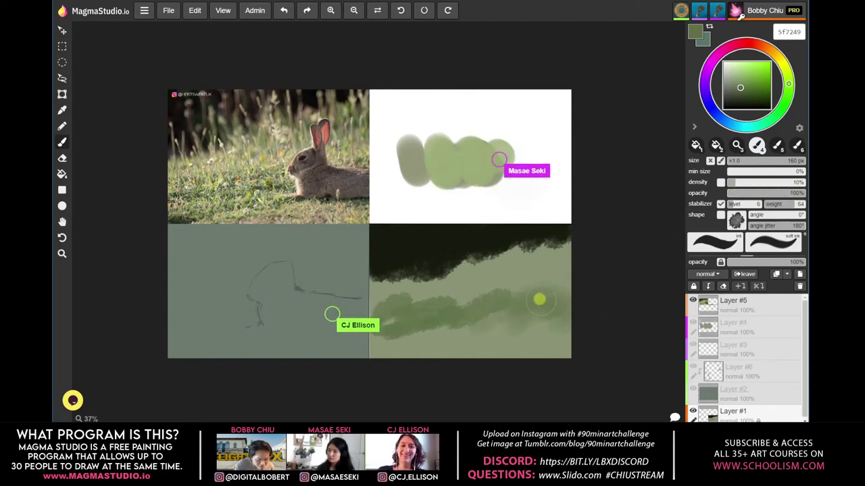
drag(477, 305, 414, 322)
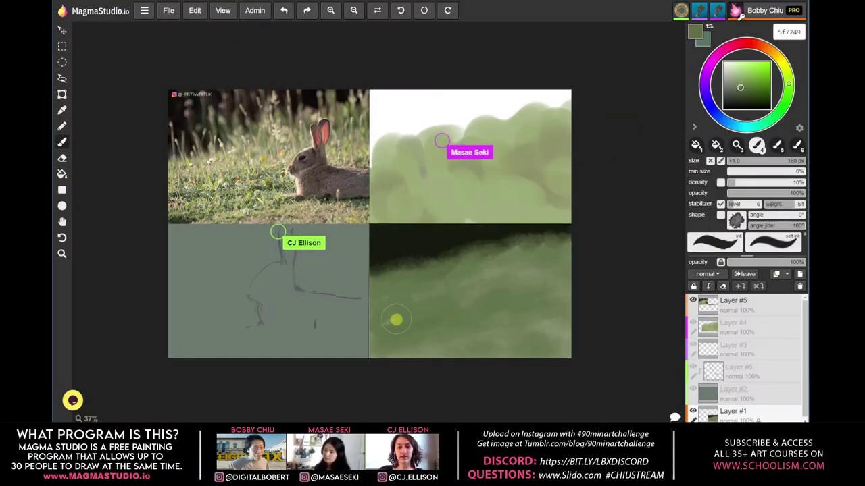
Brush yellow-green 788850 variation over the grassy slope with a 100 px brush at 18% density
click(787, 77)
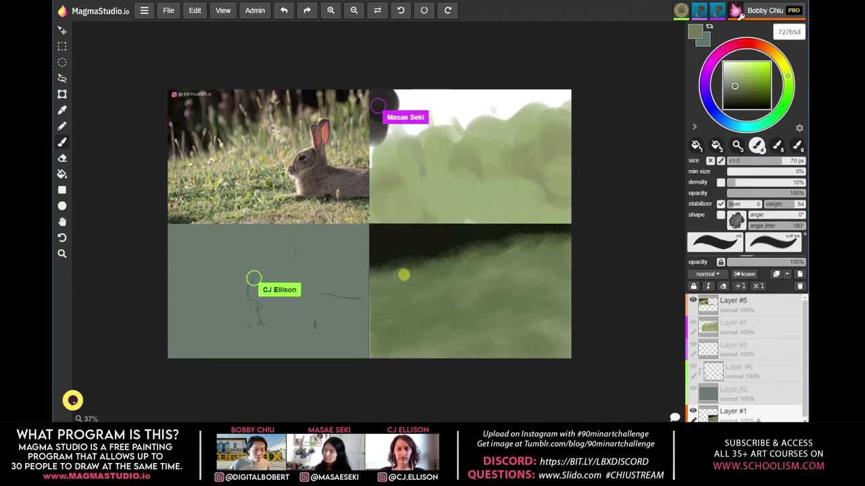
key(bracketright)
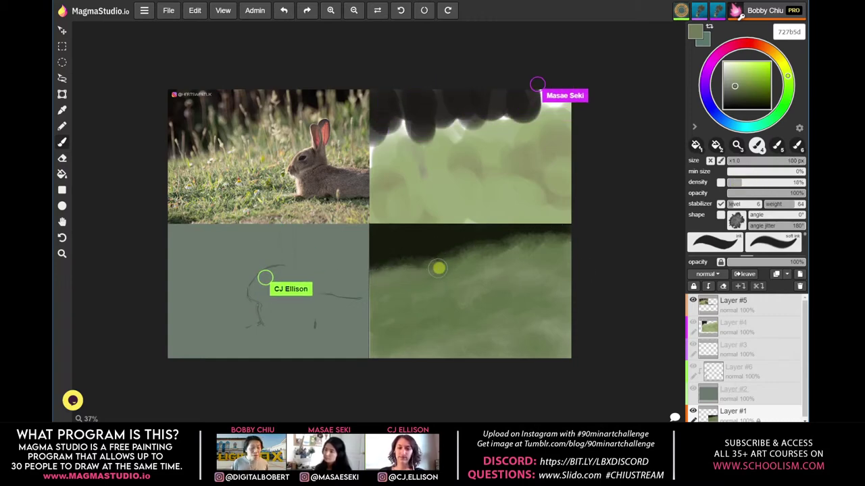
click(737, 87)
click(738, 87)
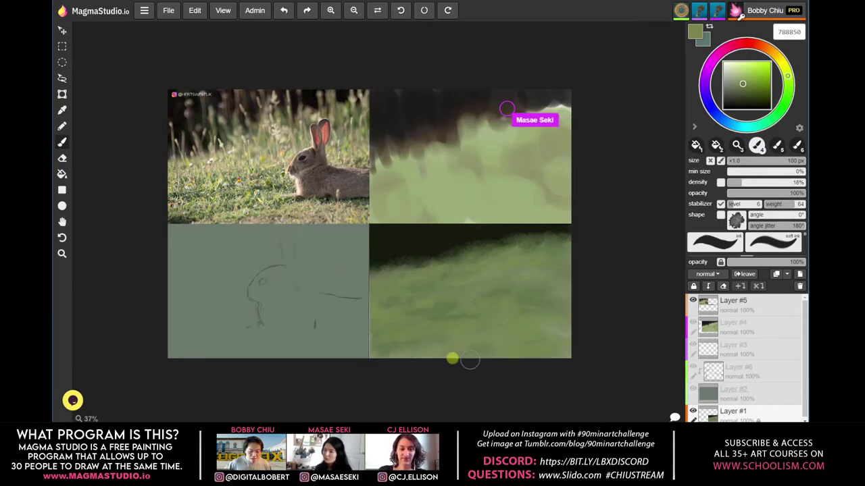
Paint darker green shadow patches across the foreground in 4b5933 and over the slope's upper right in 415933
click(742, 91)
click(741, 92)
click(741, 92)
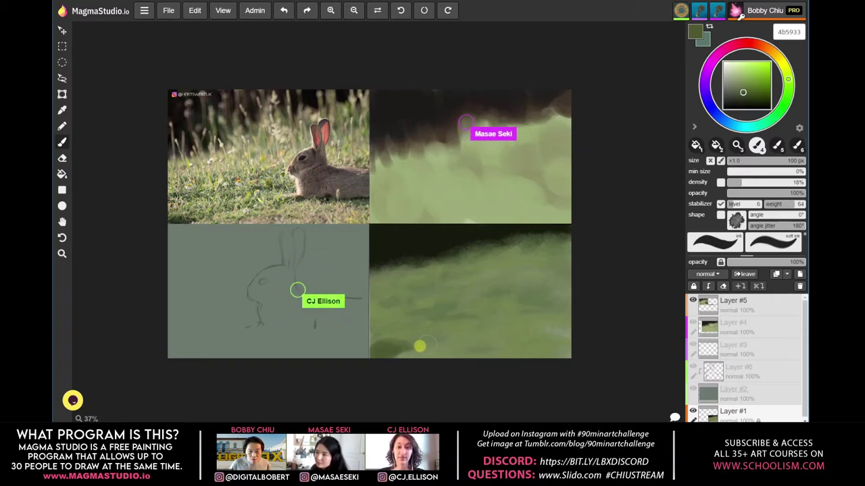
drag(502, 334, 459, 335)
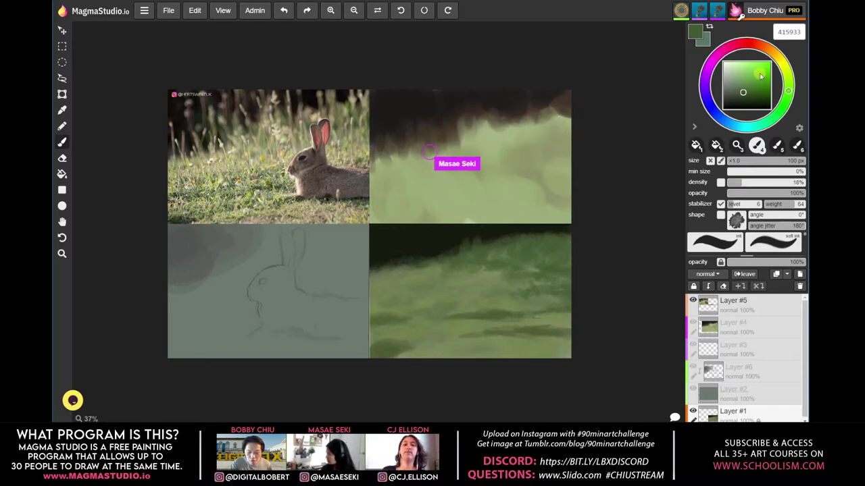
Paint foreground grass texture and upright blades along the ridge in 748658, using the scratchy bristle tip at 20 to 35 px
click(789, 83)
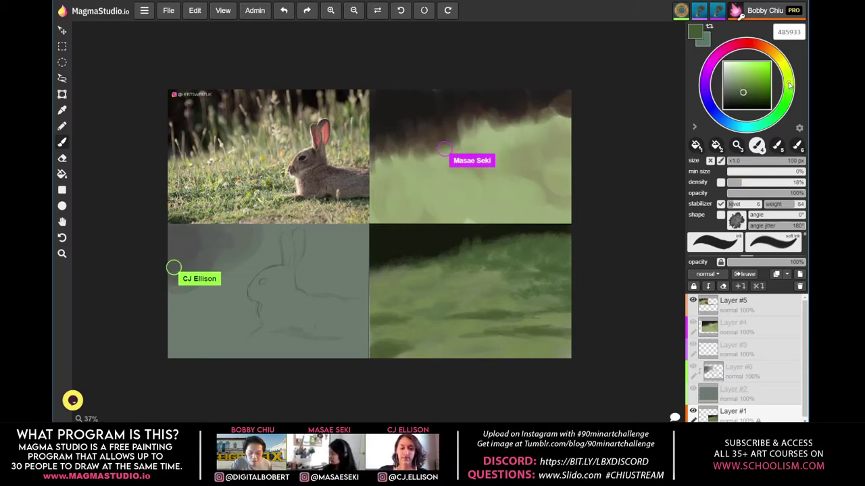
click(735, 89)
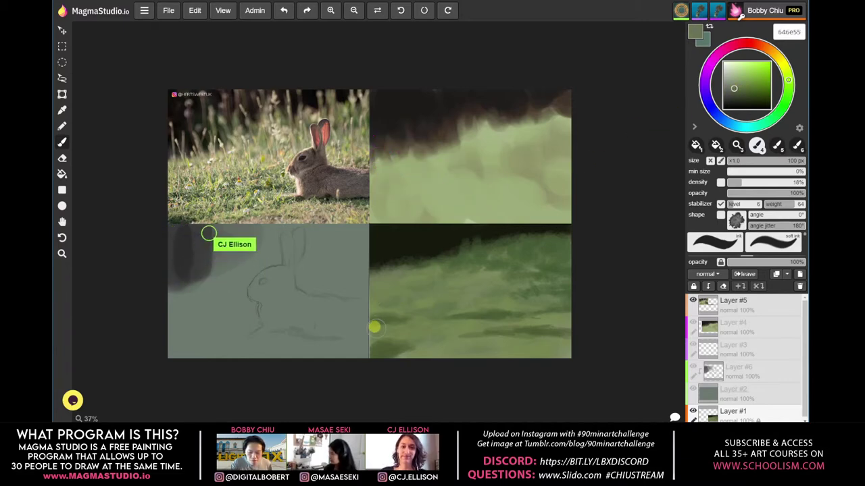
alt+click(419, 292)
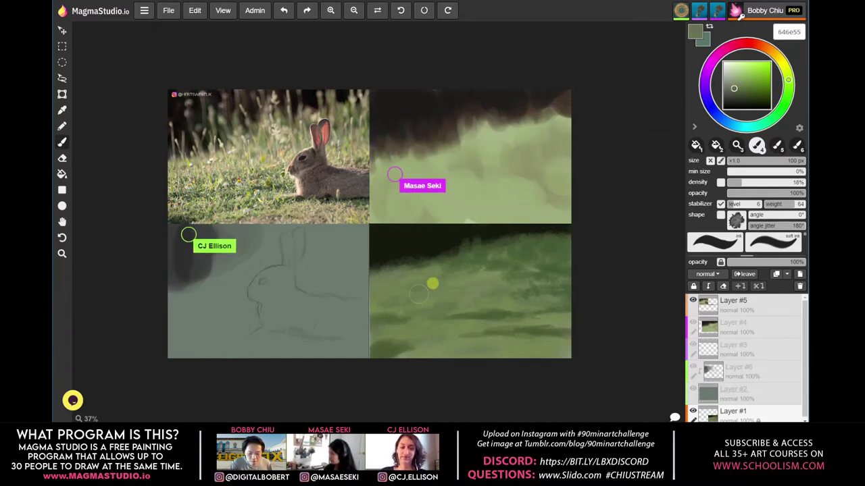
click(739, 85)
key(bracketleft)
key(bracketleft)
key(bracketleft)
key(bracketleft)
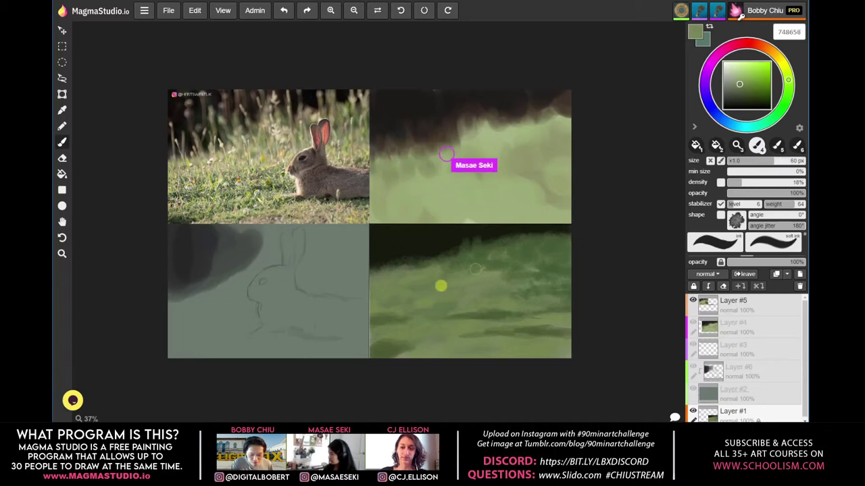
click(736, 220)
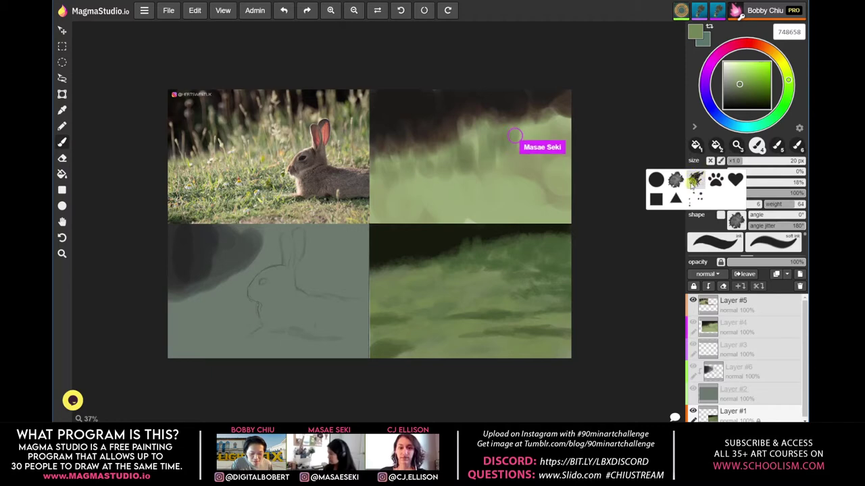
click(696, 179)
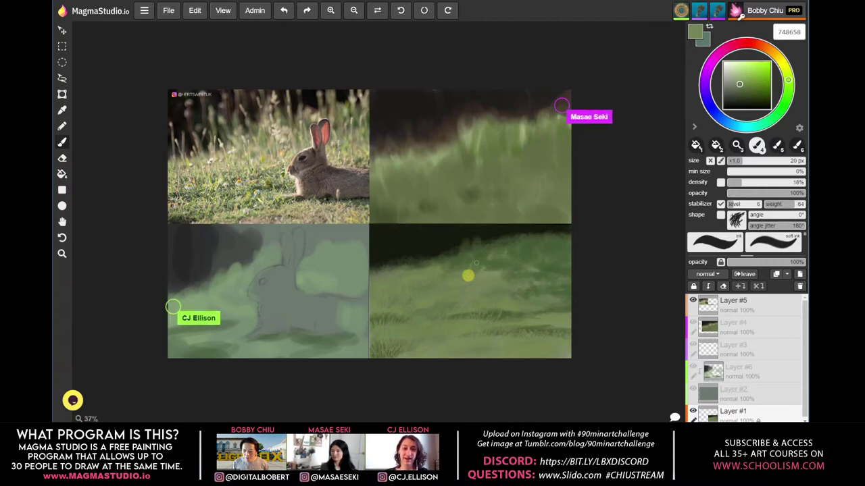
drag(474, 258, 442, 251)
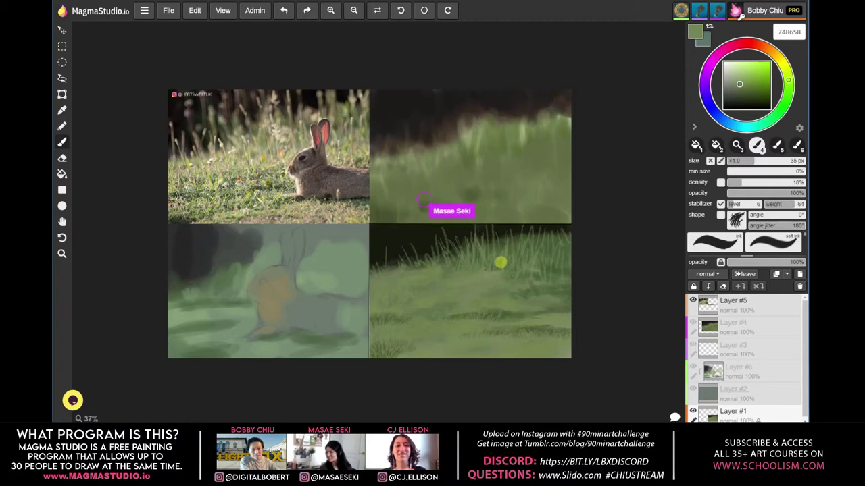
Paint tall pale stalks with seed heads against the dark background in khaki tones 94997e and 9b9a79
click(786, 74)
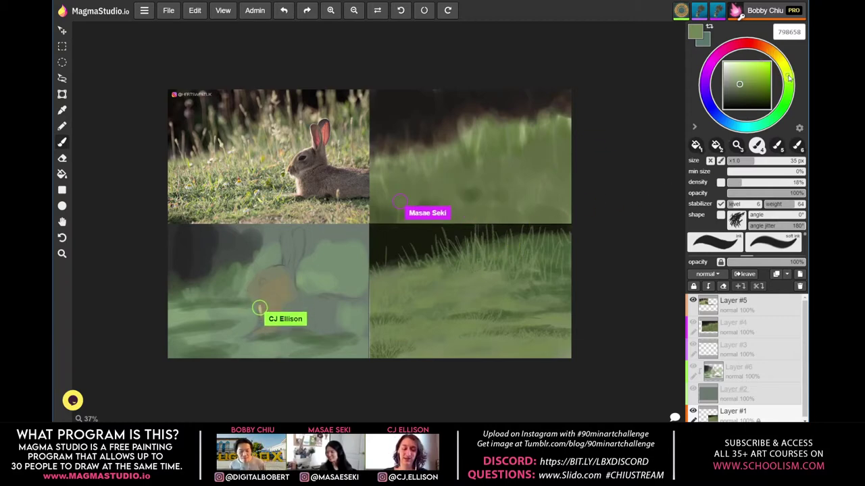
click(738, 85)
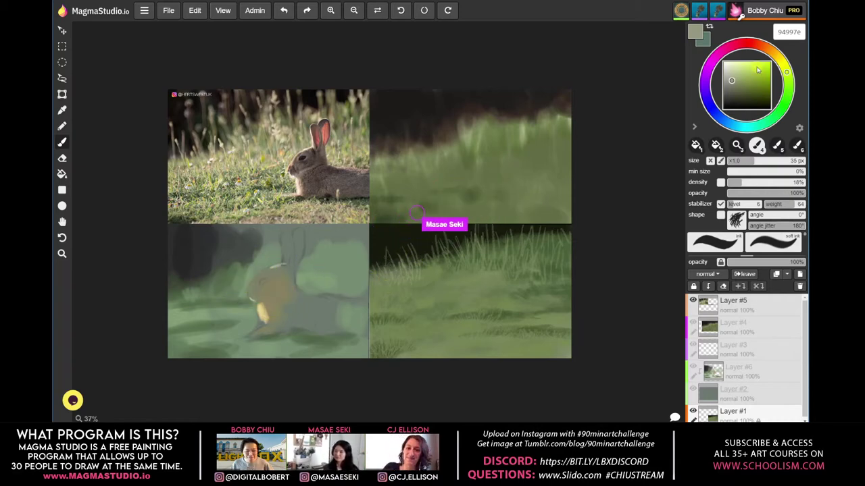
drag(732, 82, 736, 82)
drag(785, 71, 784, 65)
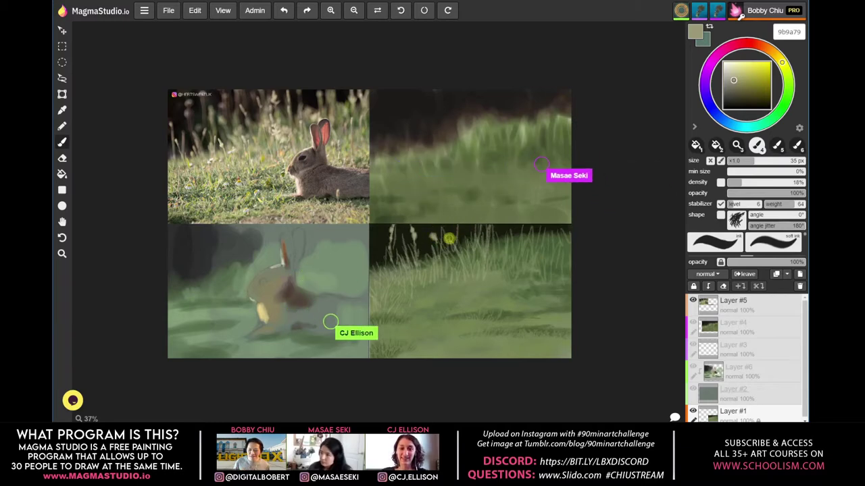
Add brown 7b573e accents around the tall stalks, and sample khaki 88886a from a stalk for more blades
click(763, 48)
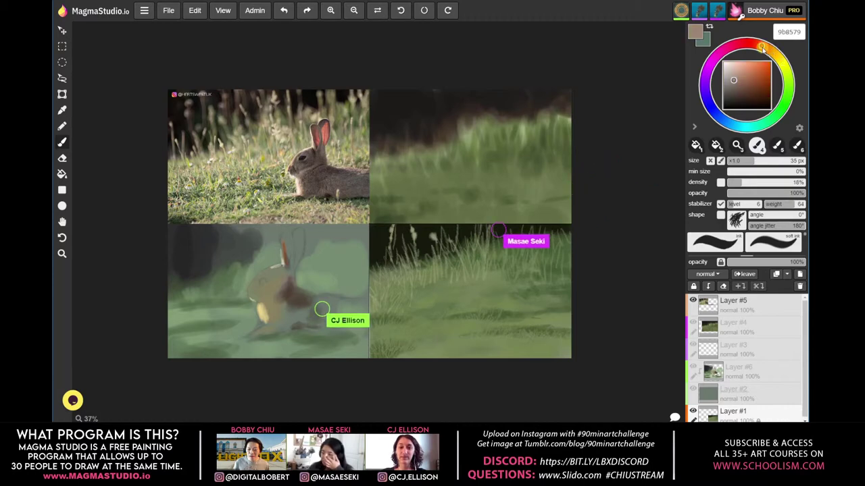
click(740, 80)
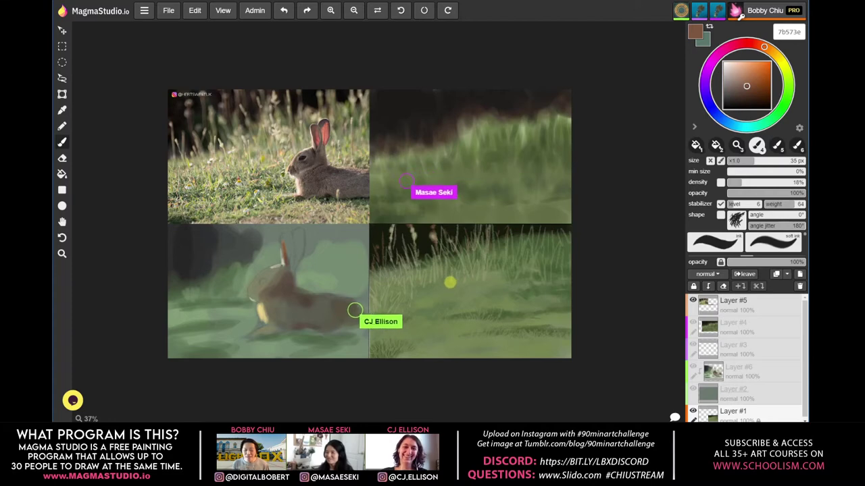
alt+click(418, 235)
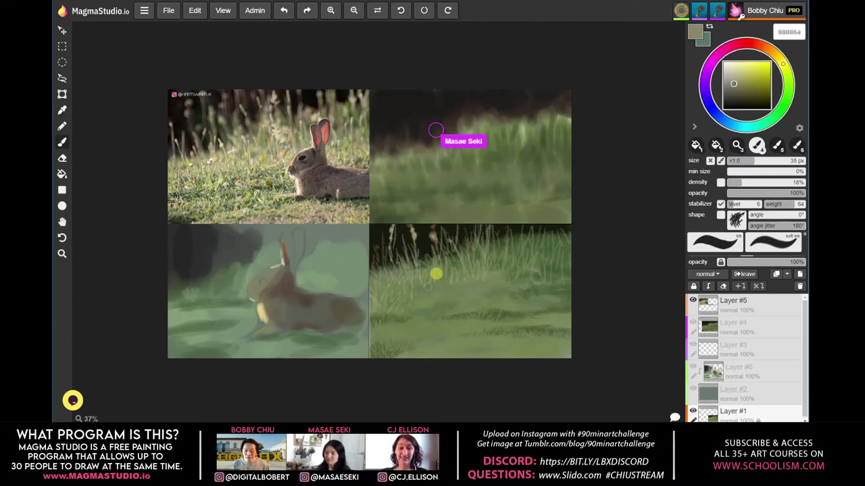
Paint more pale blades up the slope in a4a480, and scatter golden b3a561 flecks through the grass with the brush at 80 px
click(735, 80)
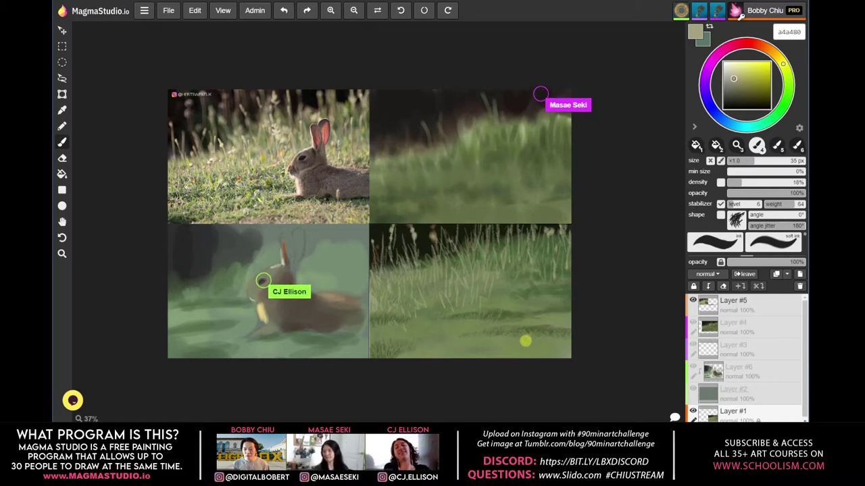
key(bracketright)
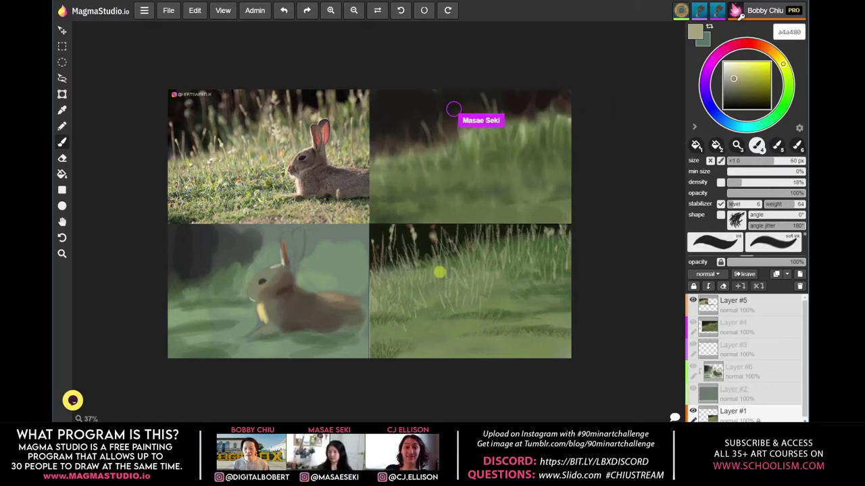
key(bracketright)
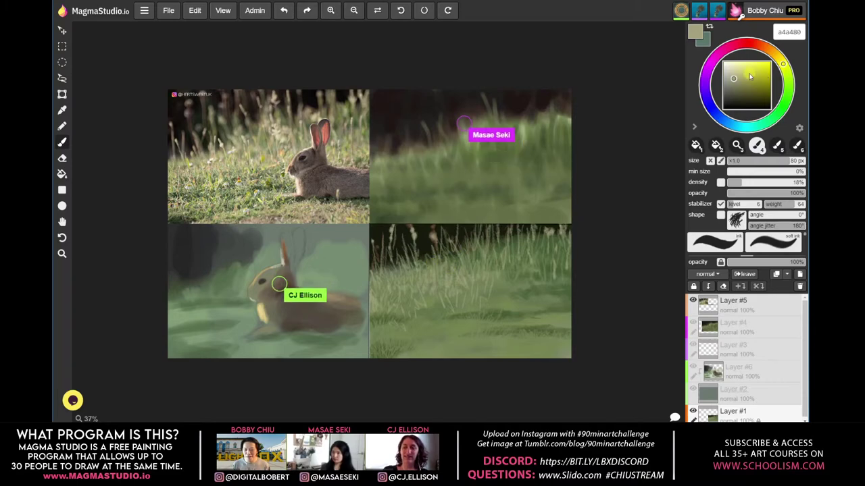
click(782, 62)
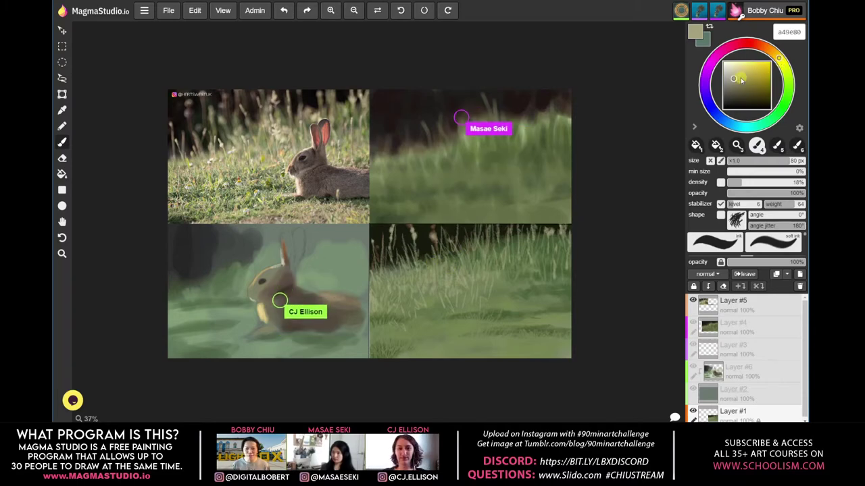
click(744, 77)
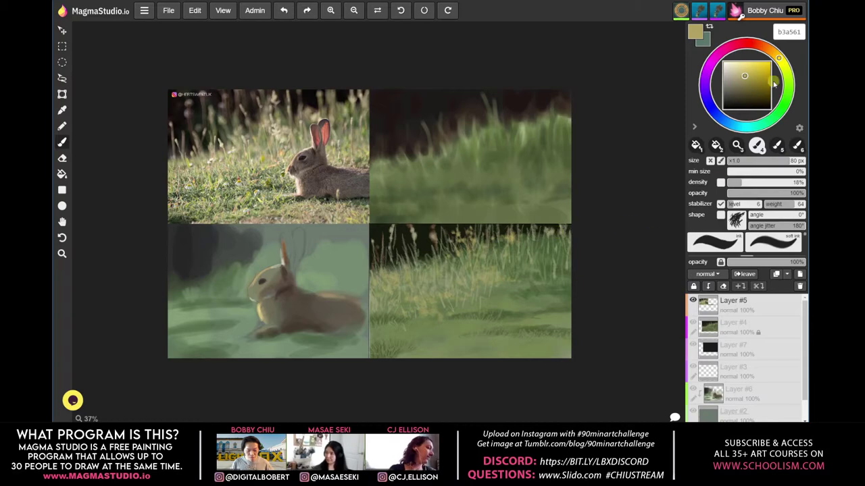
Paint cream seed-head clusters among the tall stalks in dcd2a4 and on the slope's right side in dccfa4
click(734, 69)
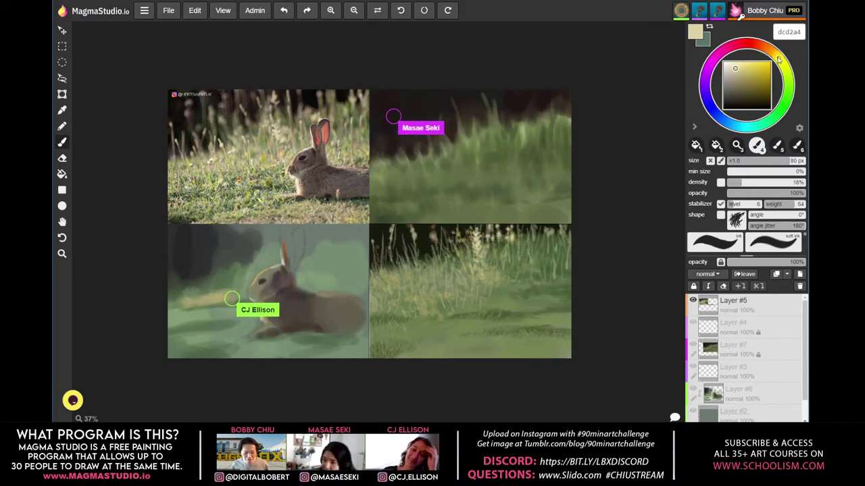
alt+click(463, 235)
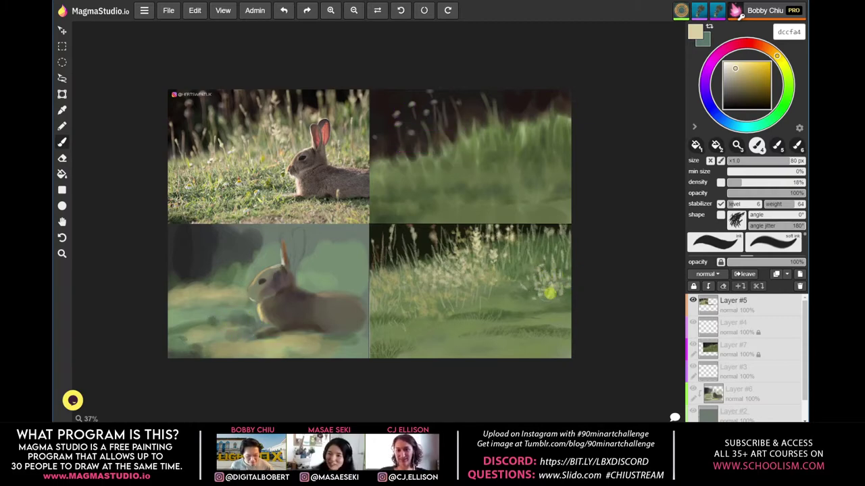
Texture the foreground grass in bfc47a, break it up with dark green 475d36, and add olive tufts in afad6f across the mid-slope
click(787, 77)
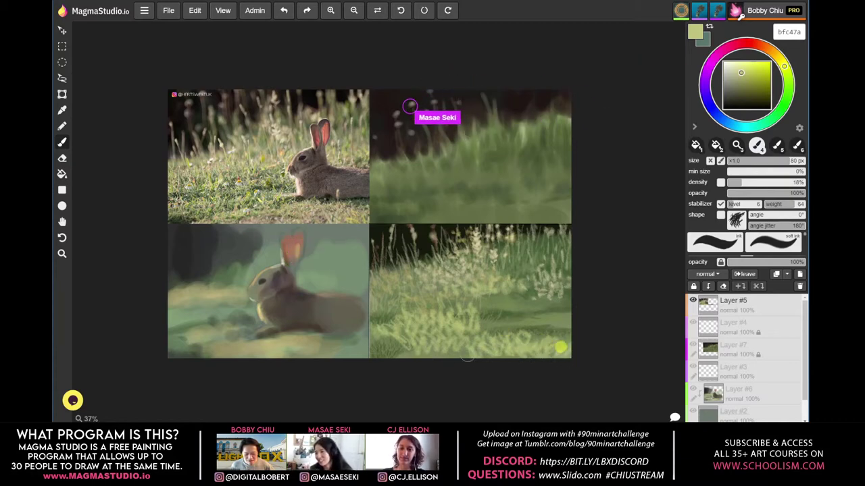
alt+click(496, 312)
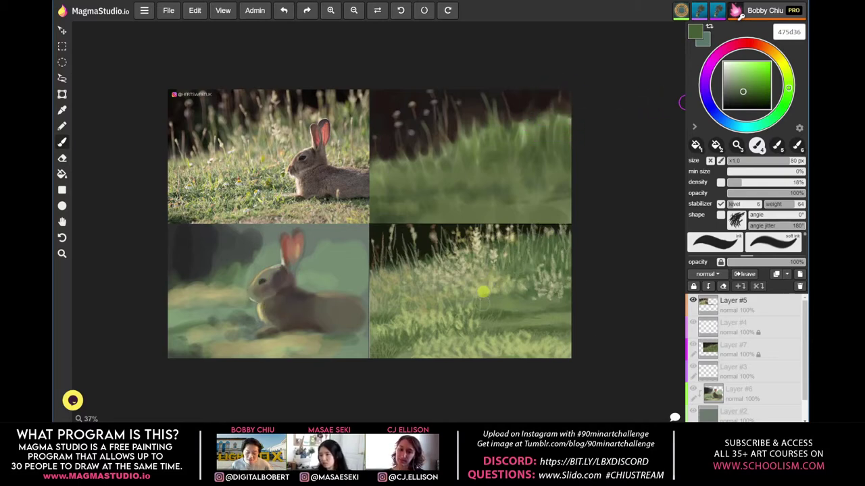
alt+click(477, 287)
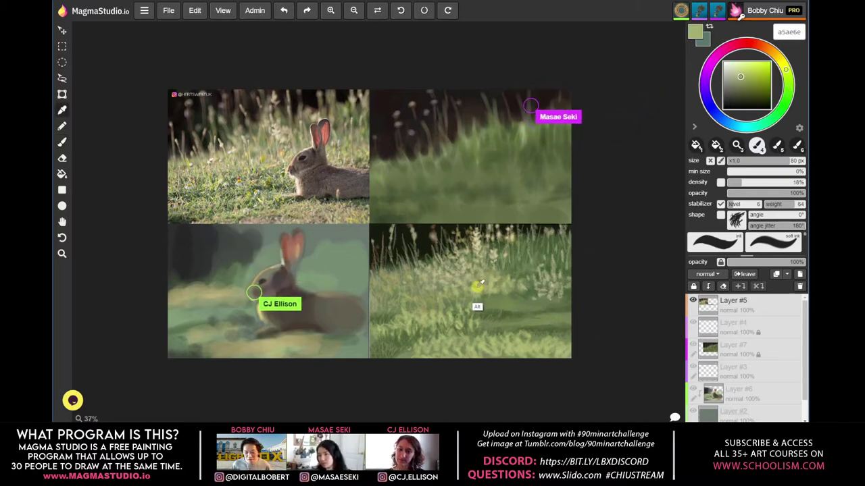
click(783, 67)
click(782, 63)
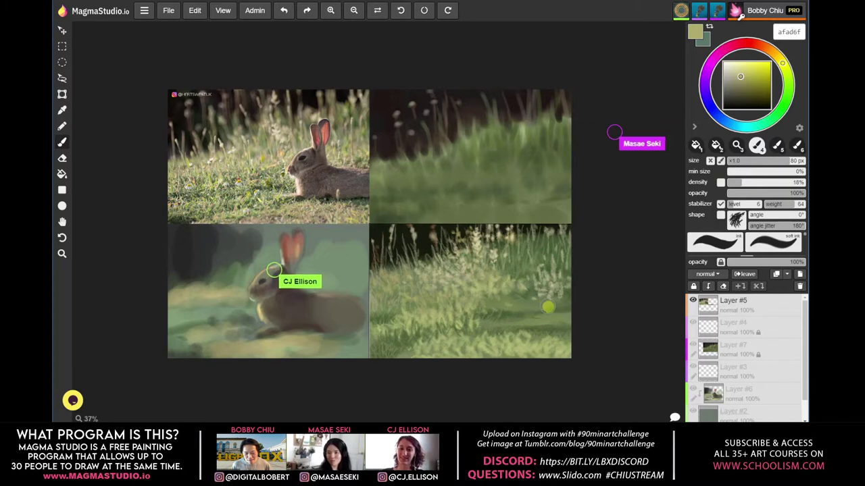
Mix dark brown 544d3a and block in a first patch of the rabbit's body at the slope's right edge
key(alt)
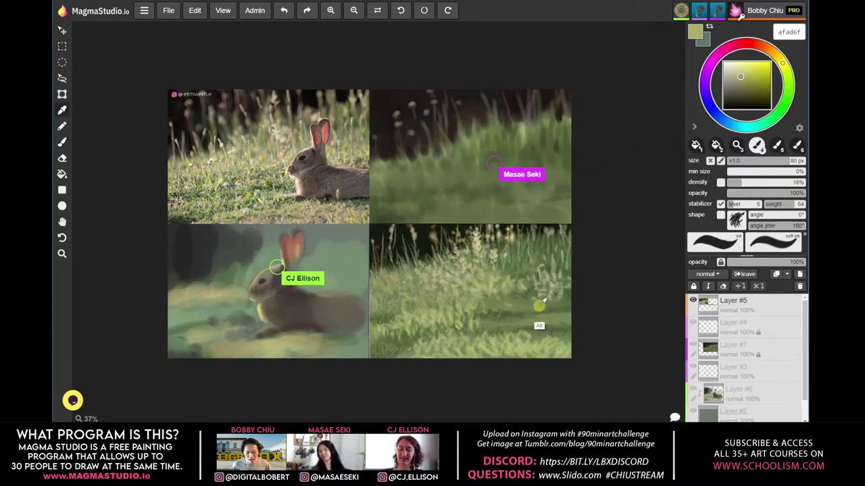
alt+click(539, 306)
click(741, 92)
drag(787, 76, 785, 67)
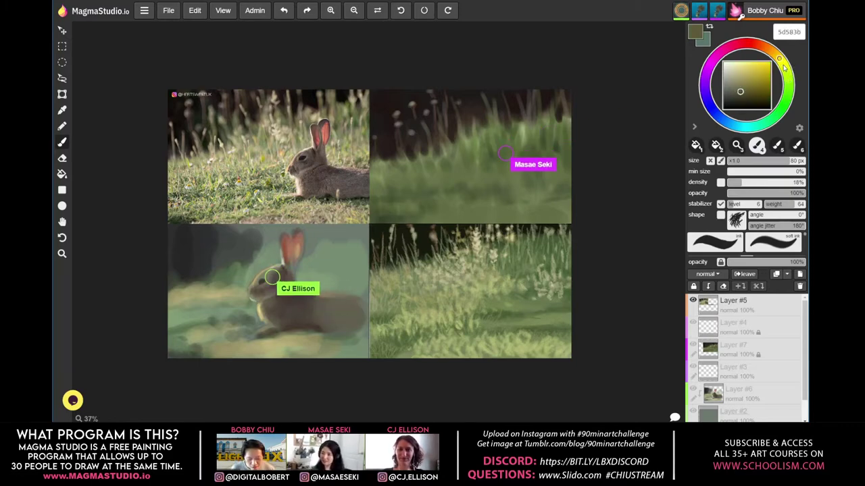
drag(784, 68, 785, 69)
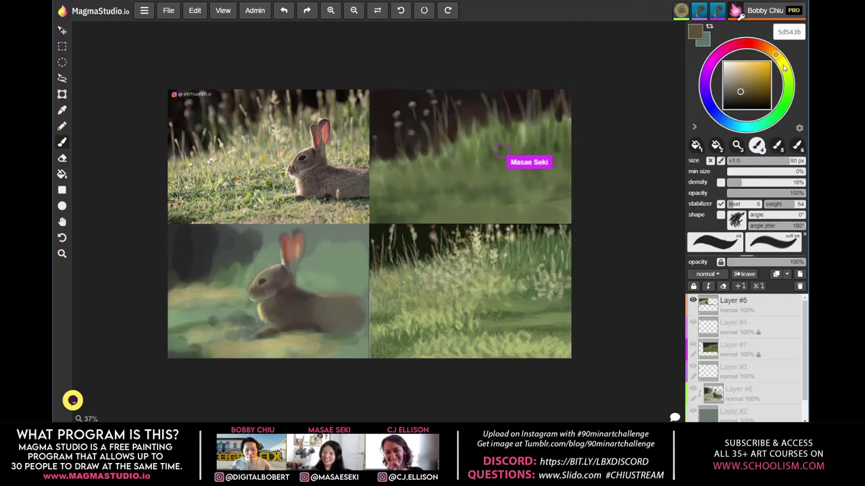
drag(743, 91, 740, 93)
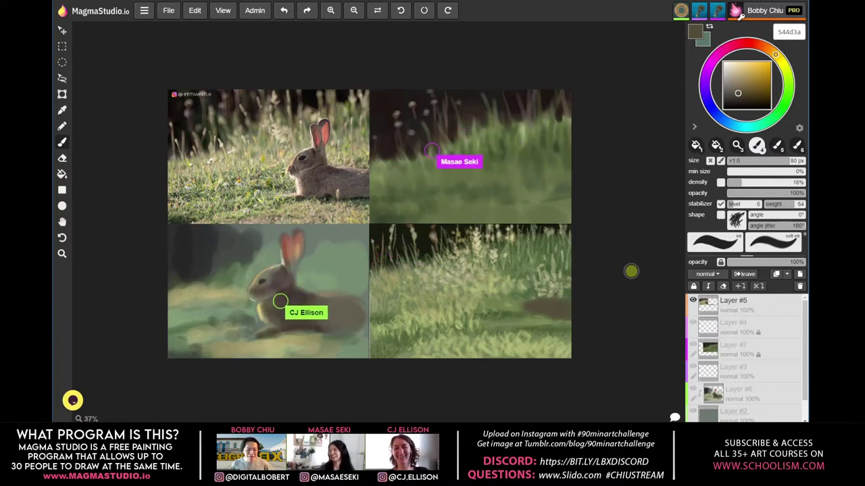
Switch to the hard round brush tip and widen the brown body patch at 80 px
click(736, 220)
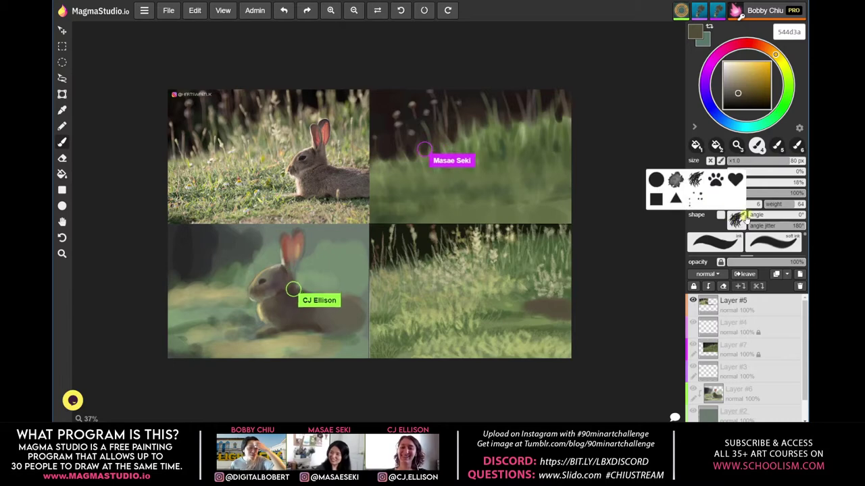
click(656, 179)
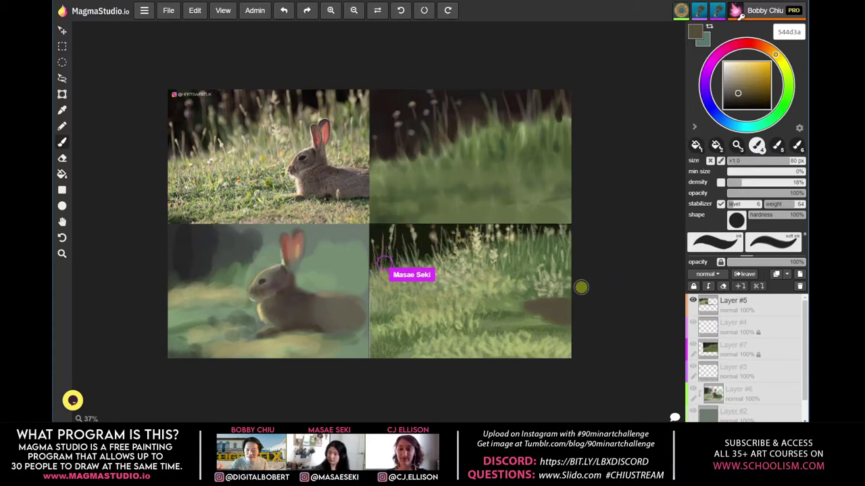
key(bracketleft)
key(bracketleft)
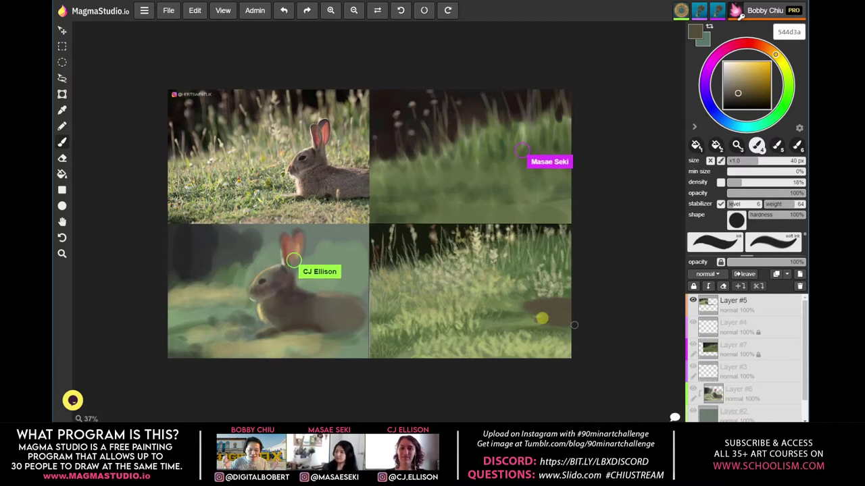
key(bracketright)
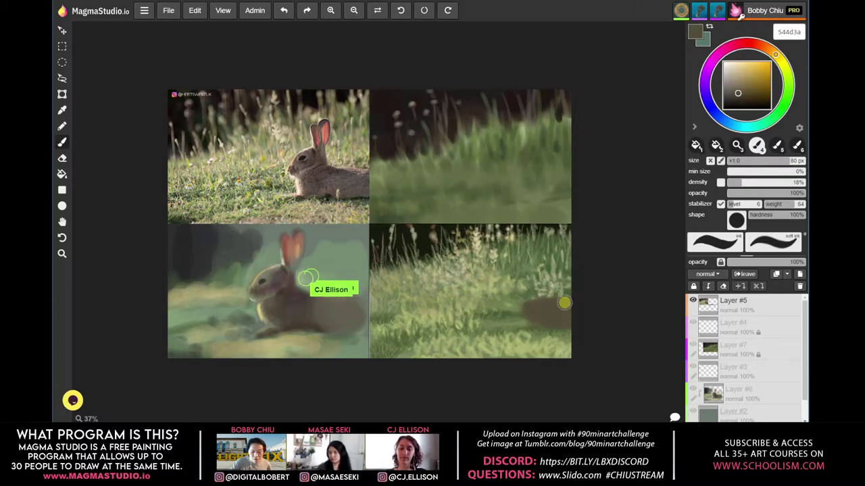
Extend the body patch in lighter brown 6e6650 with the brush density lowered to 7%
click(737, 91)
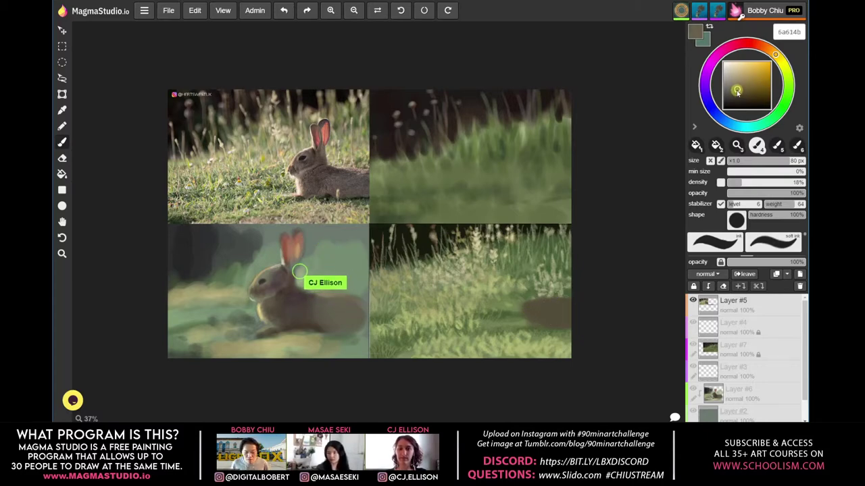
click(737, 91)
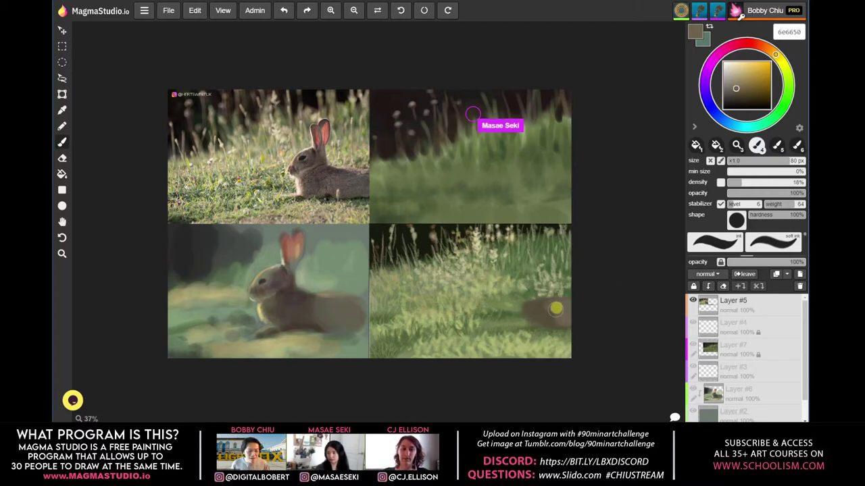
click(732, 183)
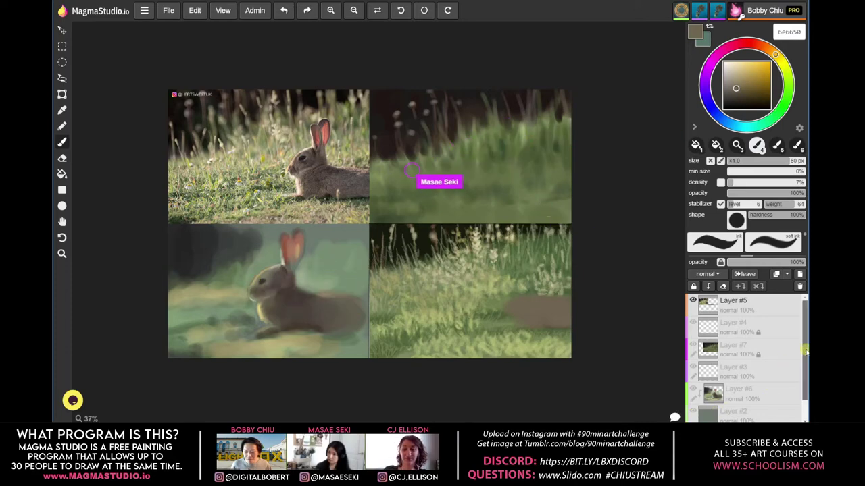
Block in the full rabbit silhouette in brown on a new layer above the grass, and shade its form with 4c4840 at 30 px
scroll(806, 350, down, 2)
click(800, 275)
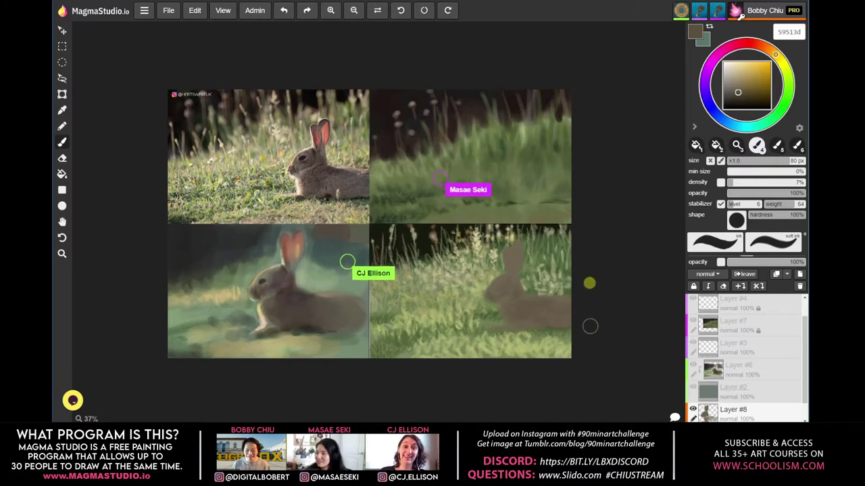
key(bracketleft)
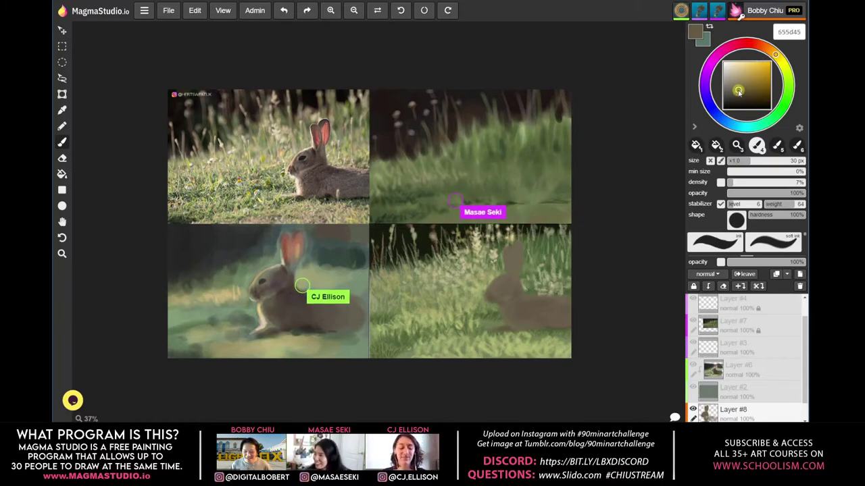
drag(738, 92, 730, 94)
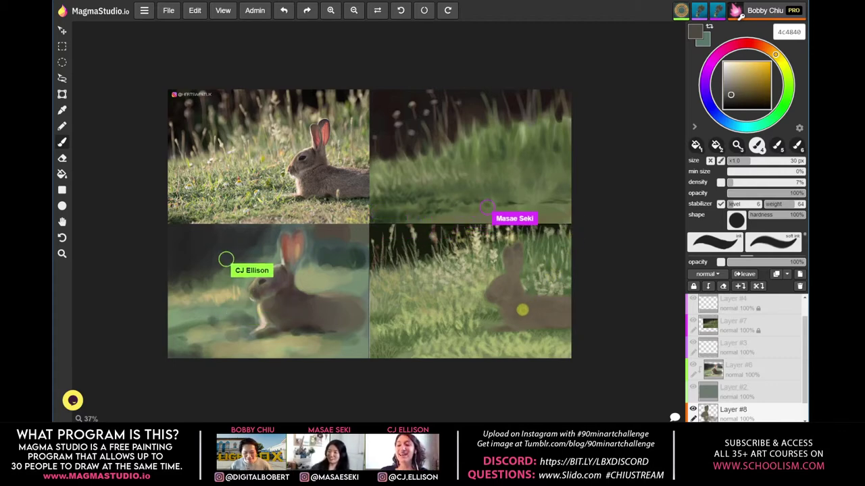
Paint the rabbit's dark eye in 25231f with the round brush at 14 px
scroll(523, 306, up, 2)
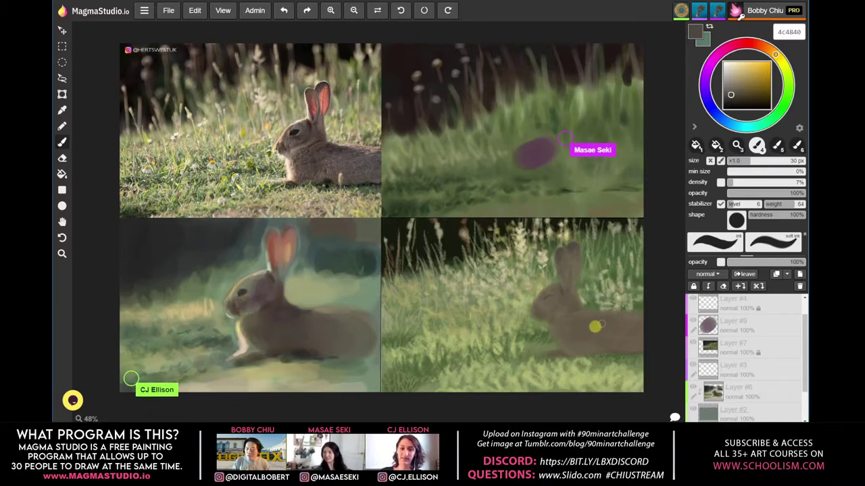
scroll(564, 337, up, 1)
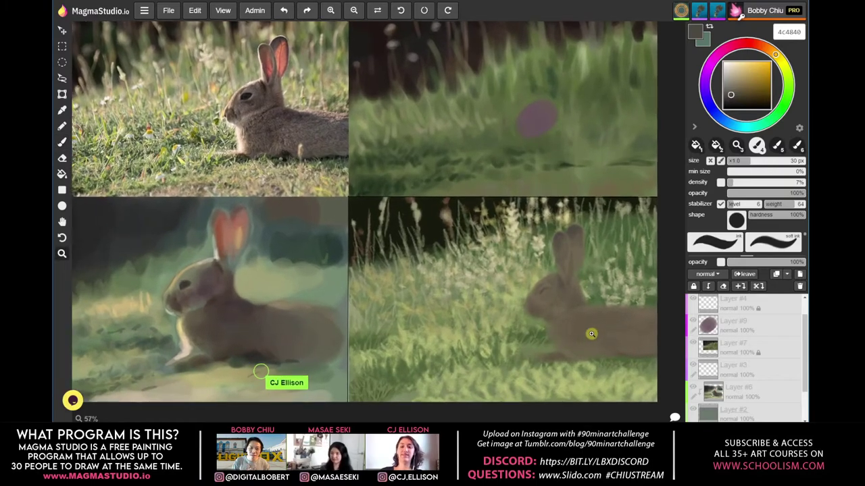
scroll(567, 334, up, 1)
key(bracketleft)
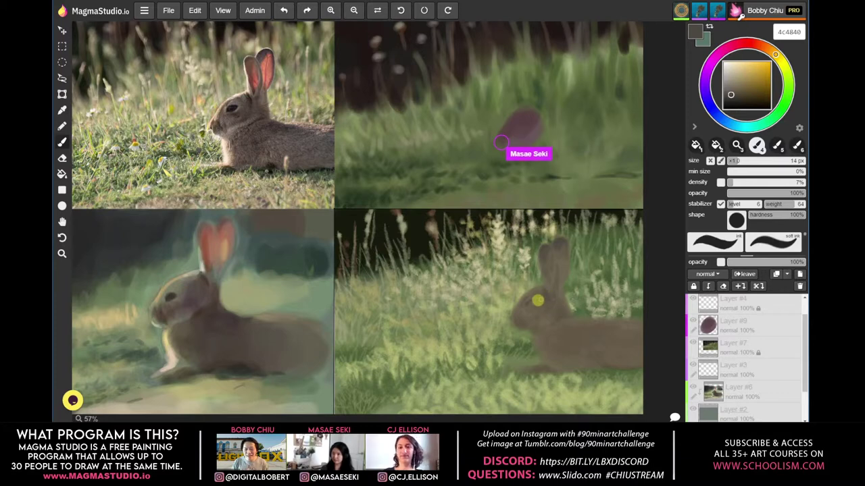
click(730, 100)
click(731, 102)
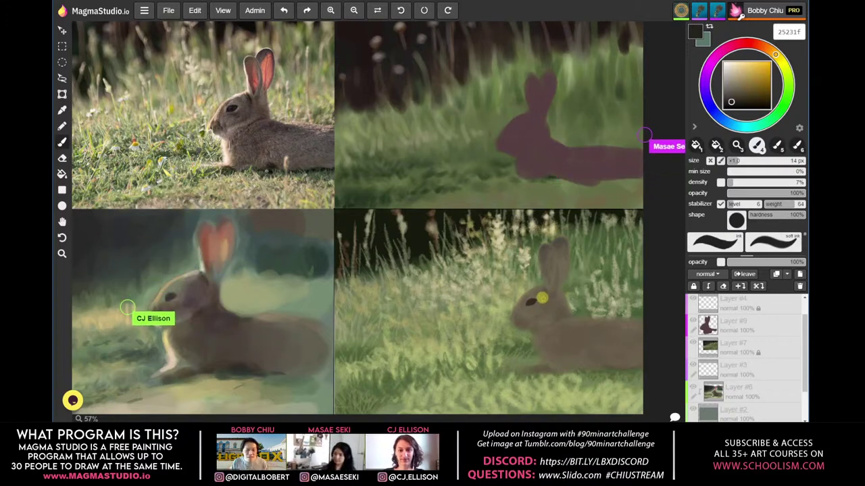
Lighten brown sampled near the ear to 8c866d, and paint fur highlights around the eye, cheek, neck and back at 20 px
alt+click(564, 269)
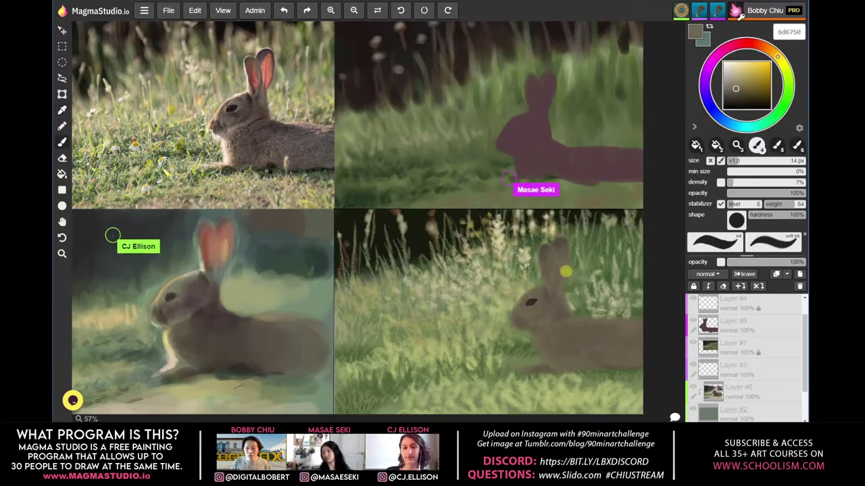
drag(735, 89, 735, 86)
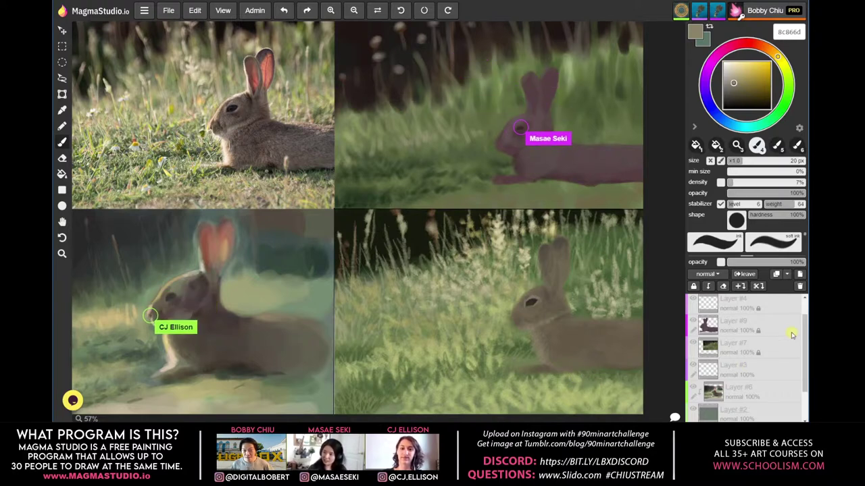
Shade the rabbit's head in darker brown 635e4a, and paint the nose and dark eye accents in 343020 at 20 px
scroll(804, 328, up, 2)
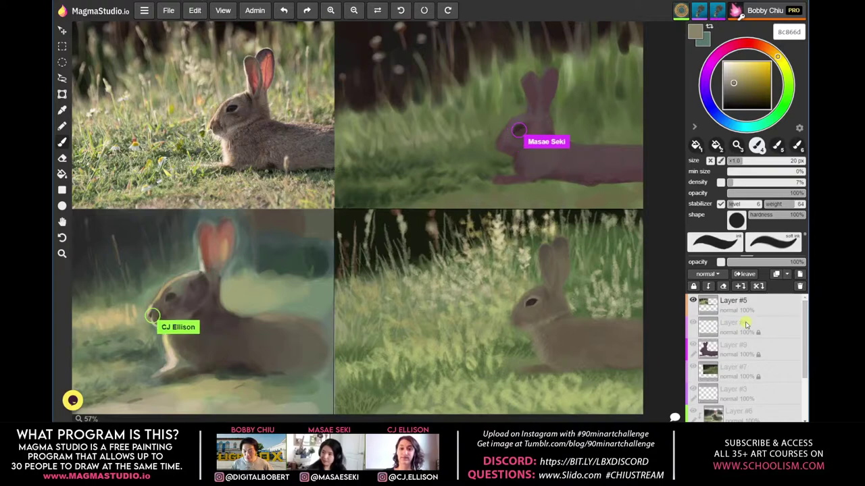
scroll(805, 344, down, 3)
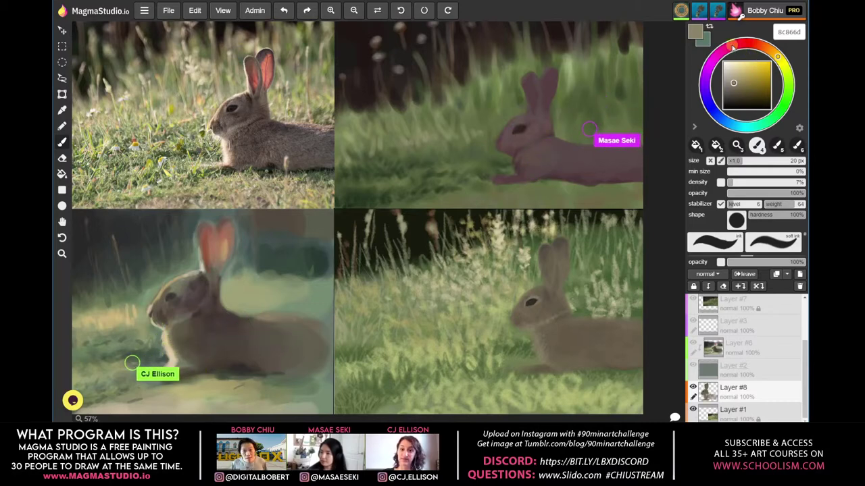
click(735, 87)
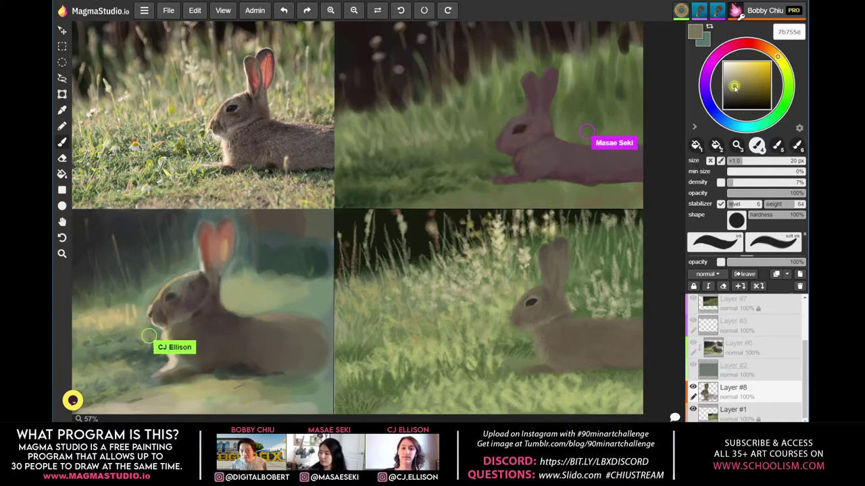
click(735, 88)
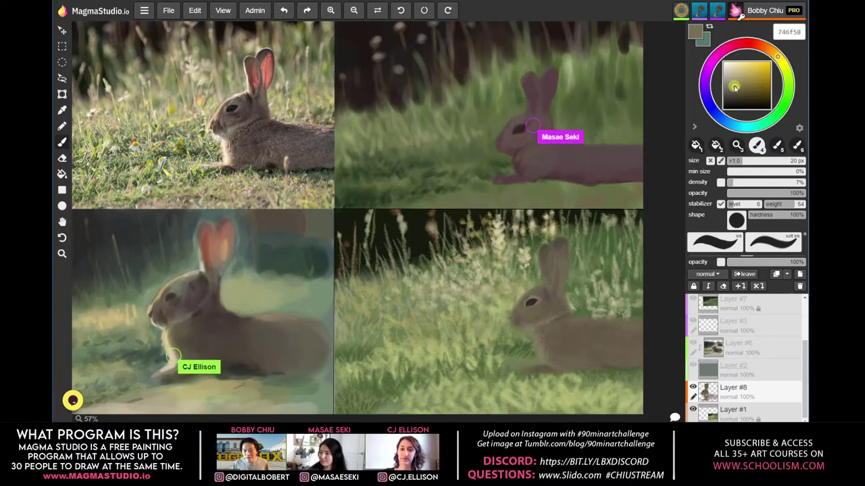
click(735, 87)
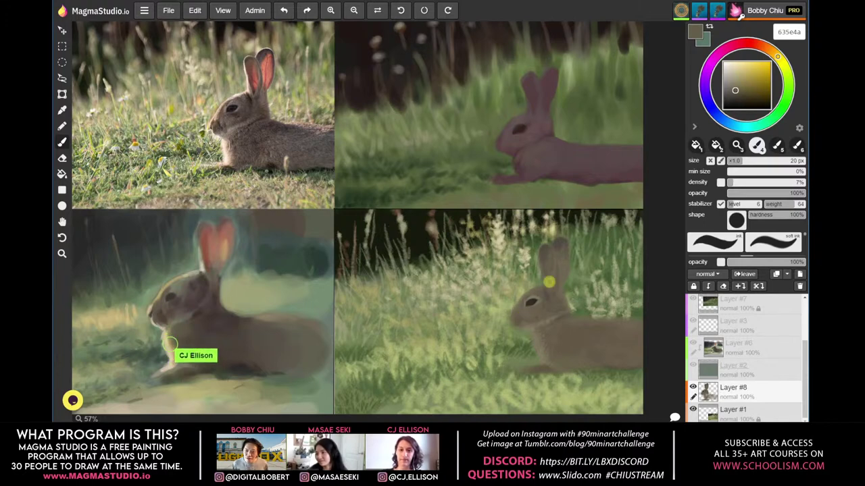
click(737, 91)
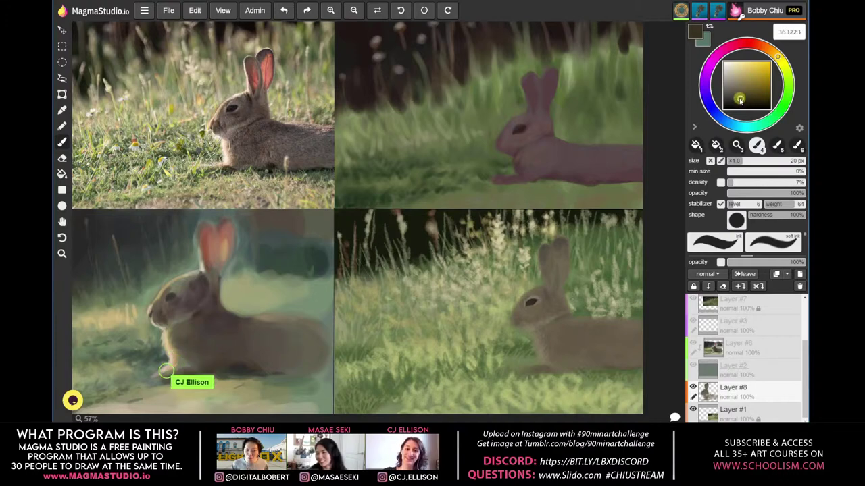
click(740, 100)
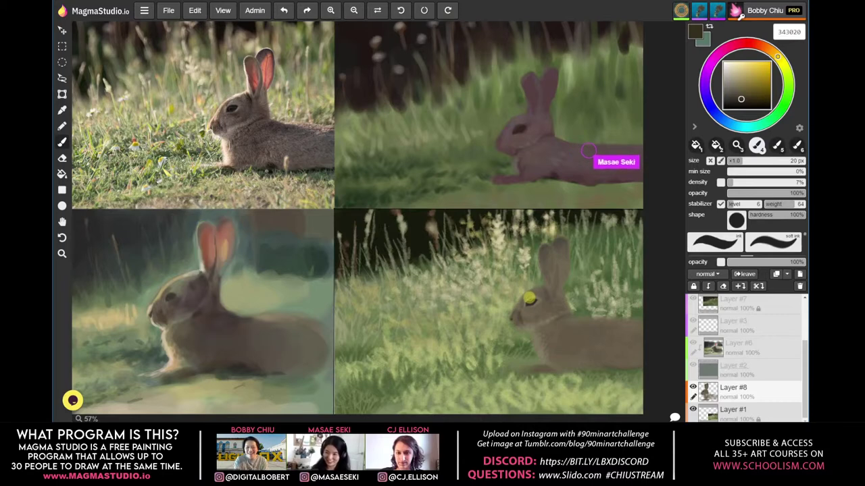
Switch to brush preset 3, enlarge it to 14 px, and deepen the shadows on the rabbit's face and body in 343020
key(3)
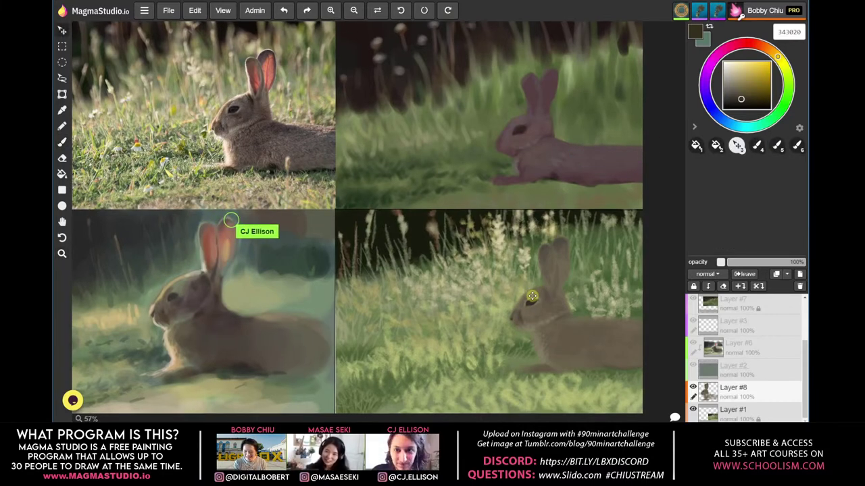
key(b)
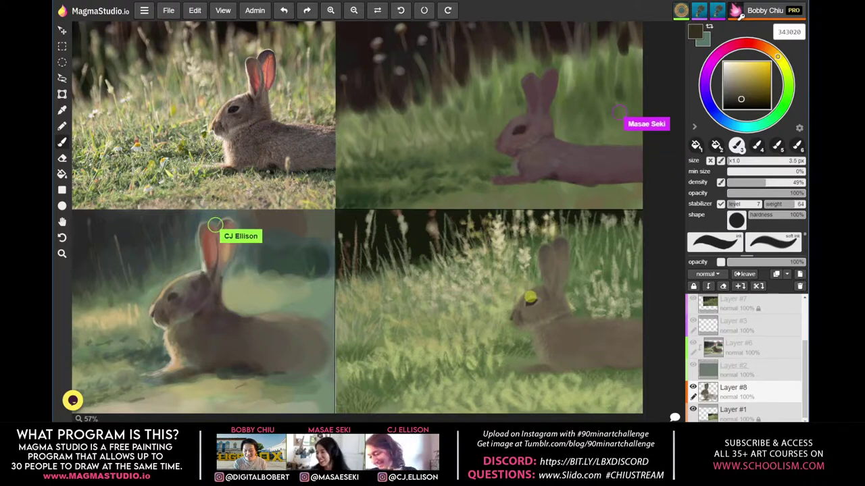
key(bracketright)
key(bracketright)
key(bracketright)
key(bracketright)
key(bracketright)
key(bracketright)
key(bracketright)
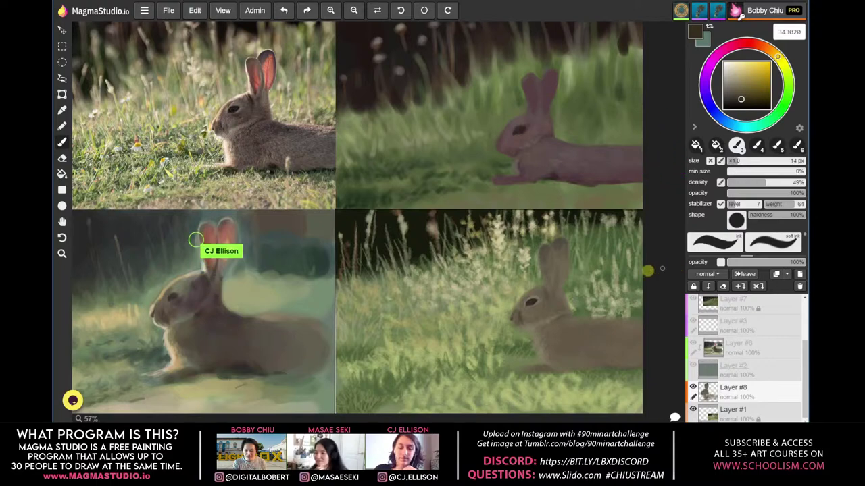
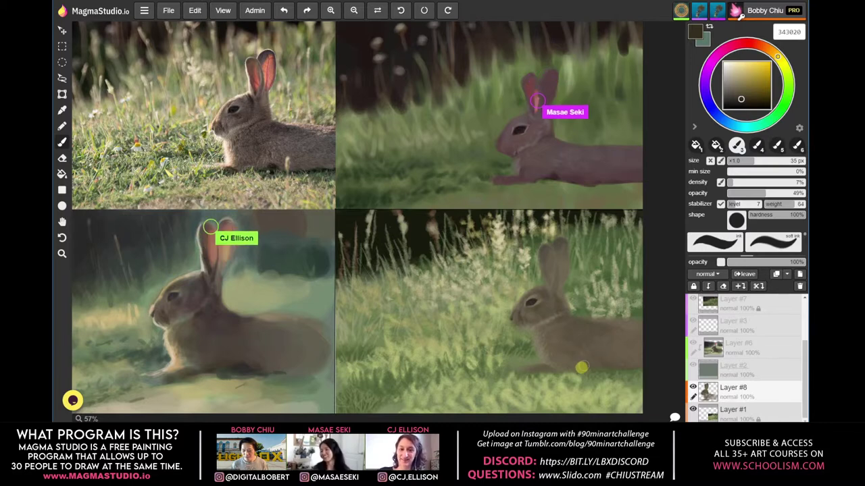
Paint the shadow along the rabbit's underside in near-black 0d0c07 at 20 px, with 10% density and 83% opacity
click(743, 103)
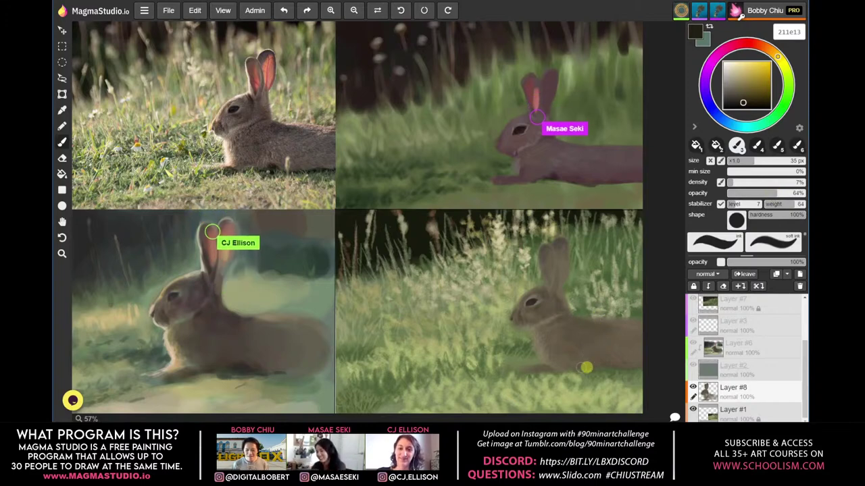
click(746, 102)
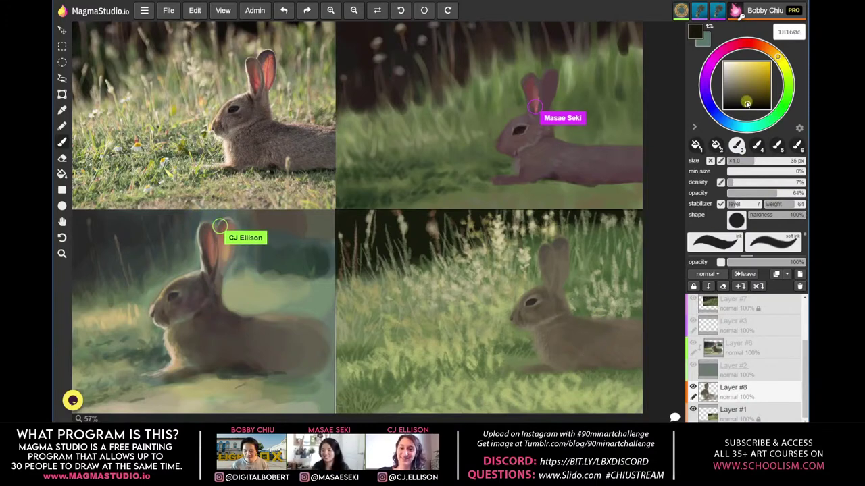
click(747, 106)
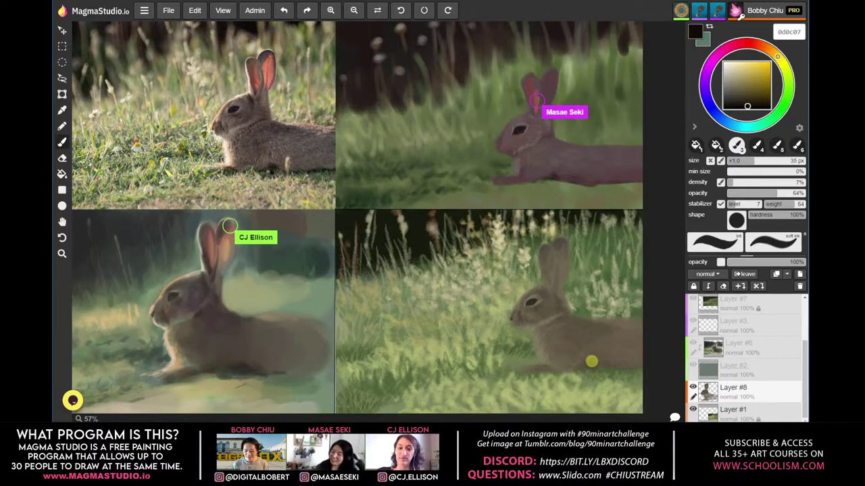
click(791, 193)
click(735, 182)
key([)
key([)
key([)
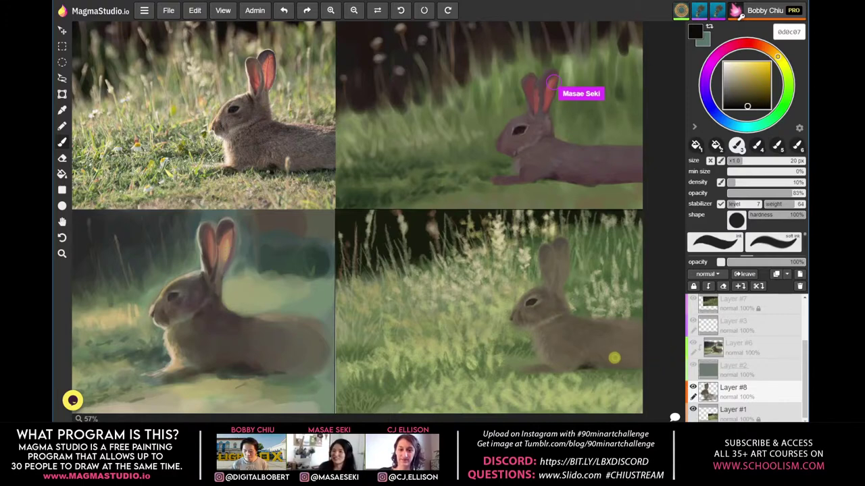
Shade the rabbit's chest and body at 40 px with warm browns 231b0b and 3d2c0d, and mix a lighter brown 473c25
key(])
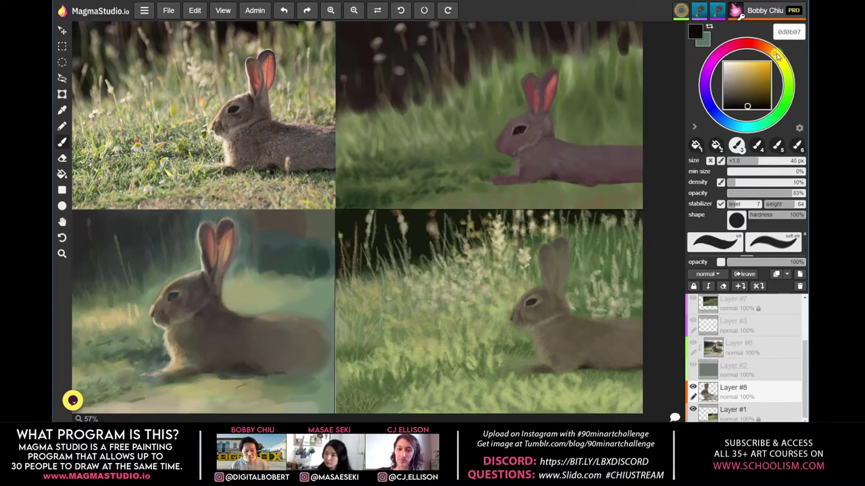
click(754, 102)
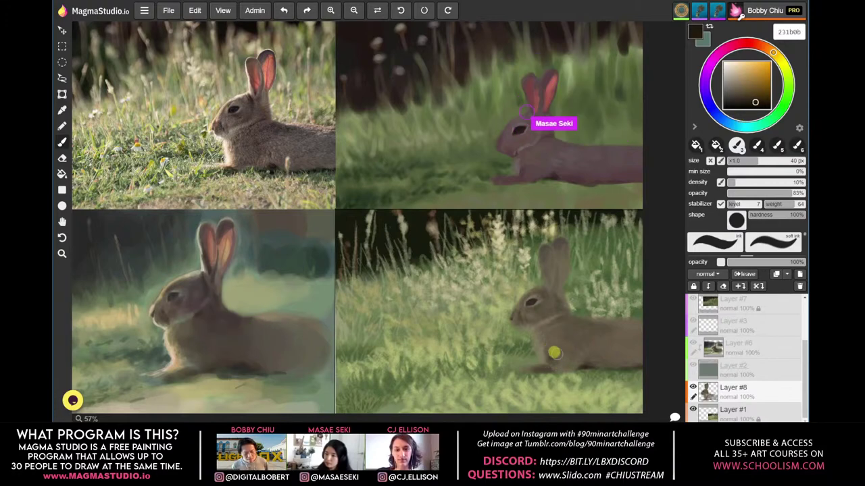
click(760, 98)
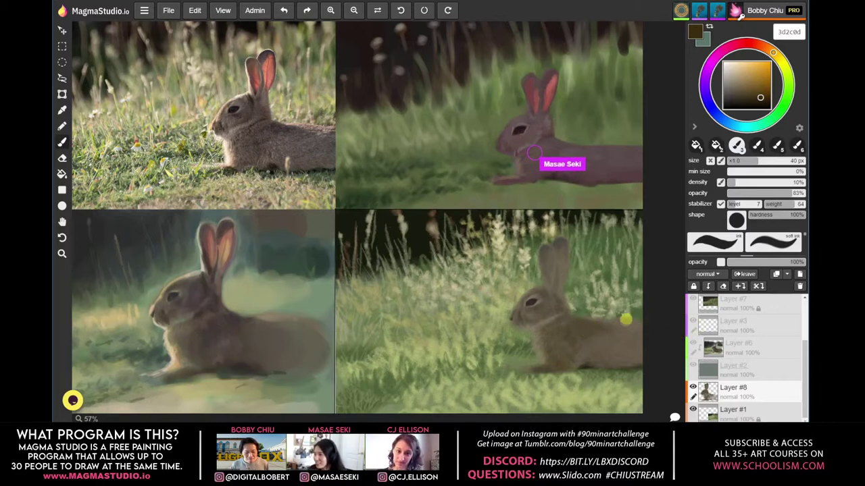
click(754, 97)
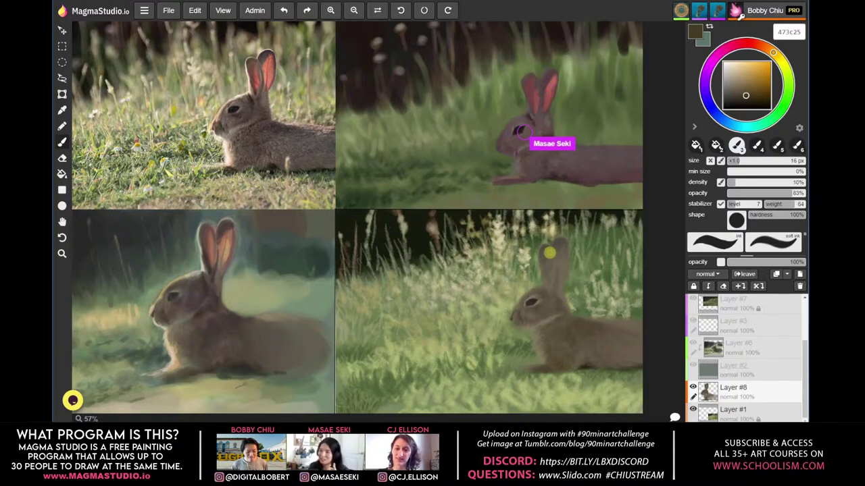
Sample the ear colour, shift it to muted red 7b423e, and paint the insides of both ears, enlarging the brush to 30 px
alt+click(549, 256)
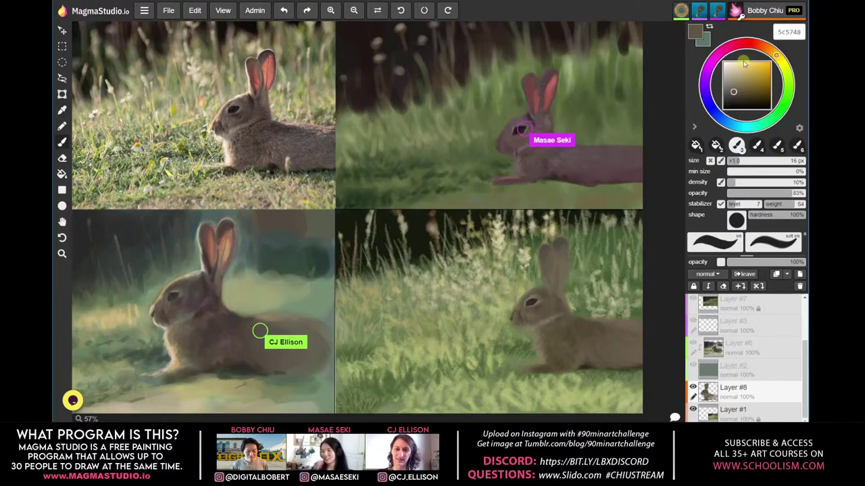
click(760, 44)
drag(759, 45, 749, 43)
mouse_move(756, 93)
mouse_down()
mouse_move(738, 95)
mouse_move(745, 88)
mouse_up()
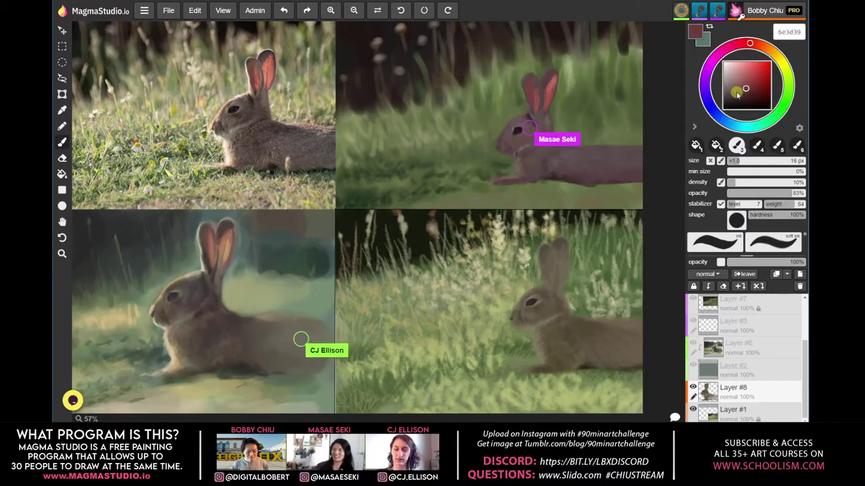
click(747, 87)
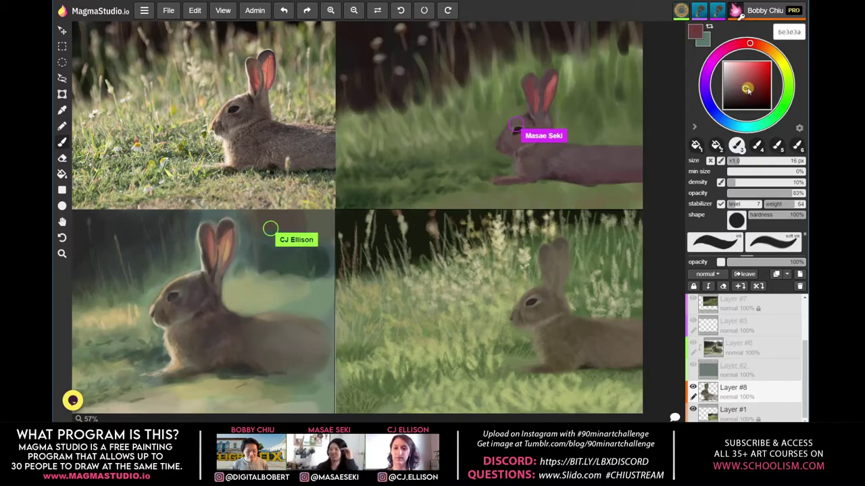
click(746, 86)
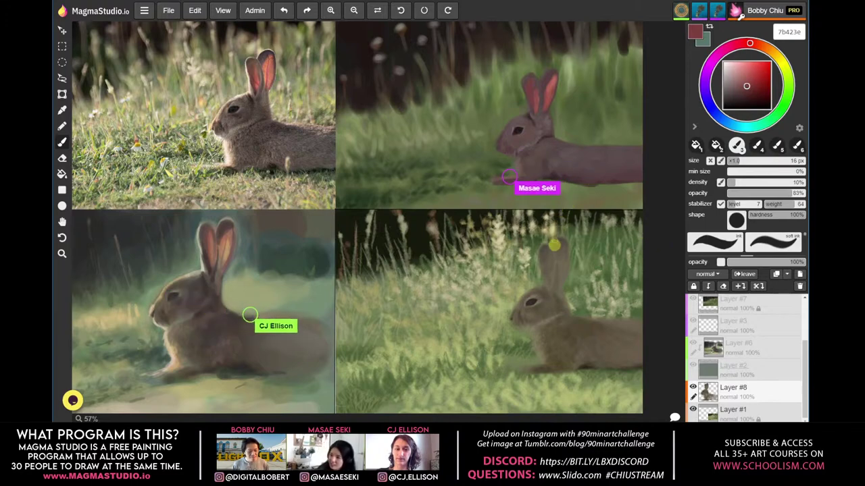
key(bracketright)
key(bracketright)
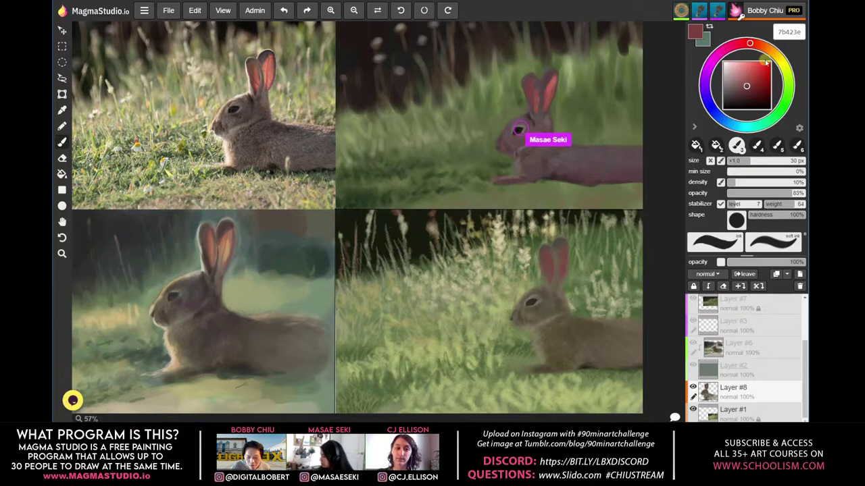
Warm the inner ears with light orange-brown a87655, and deepen the area near their base with red-brown 814834
drag(764, 50, 768, 59)
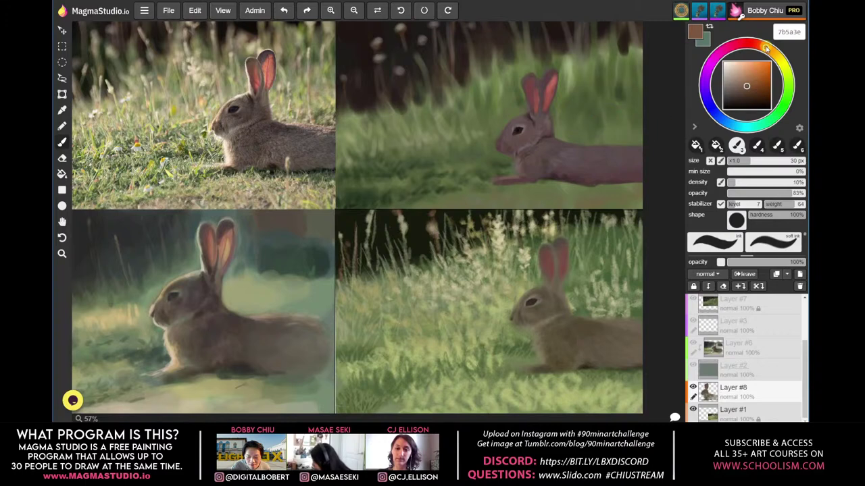
click(747, 84)
click(747, 84)
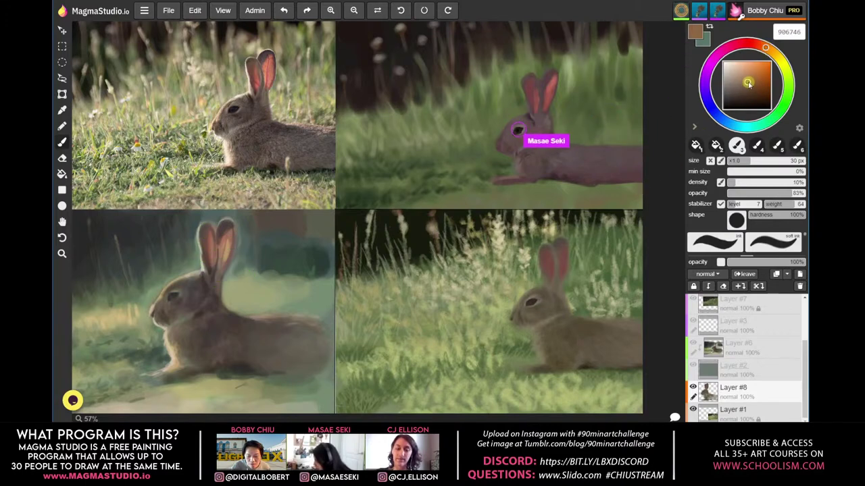
click(747, 81)
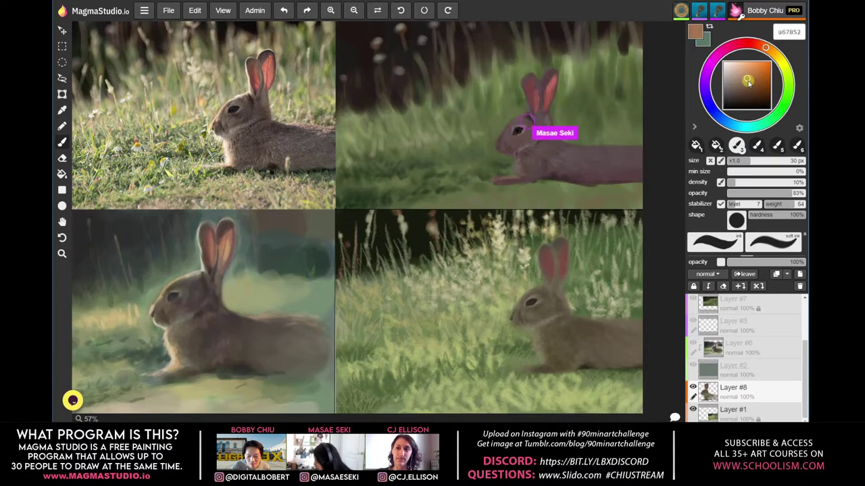
click(763, 48)
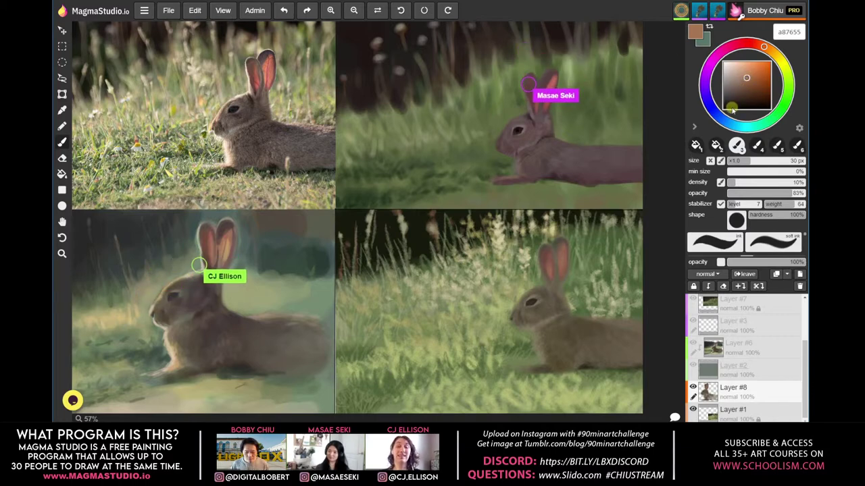
click(762, 46)
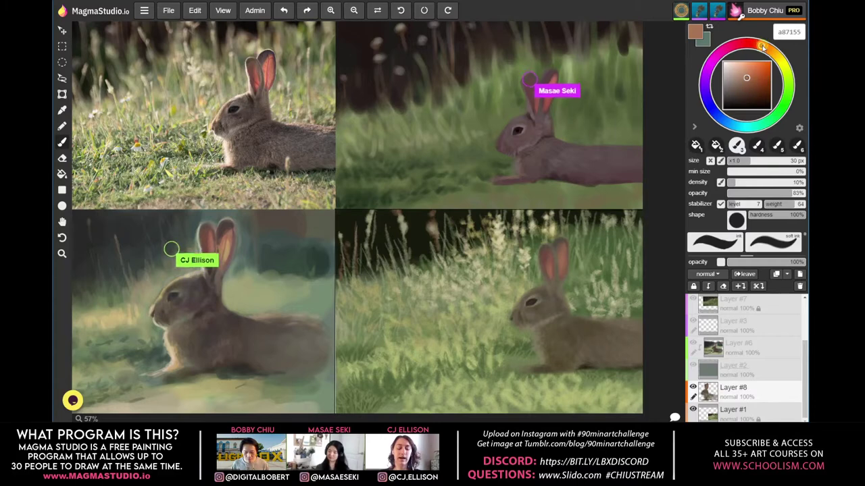
click(750, 83)
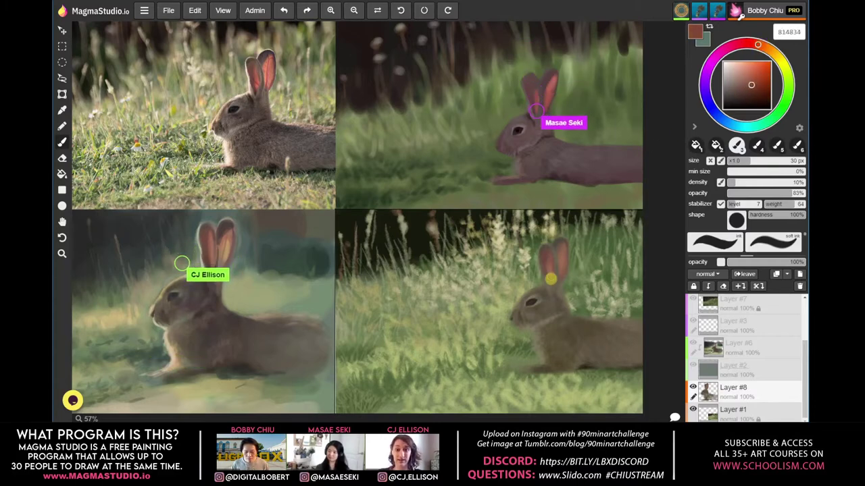
Darken the creases of the ears with 432419, and shade the rabbit's body with deep red-brown 30130c at 30 px
click(754, 95)
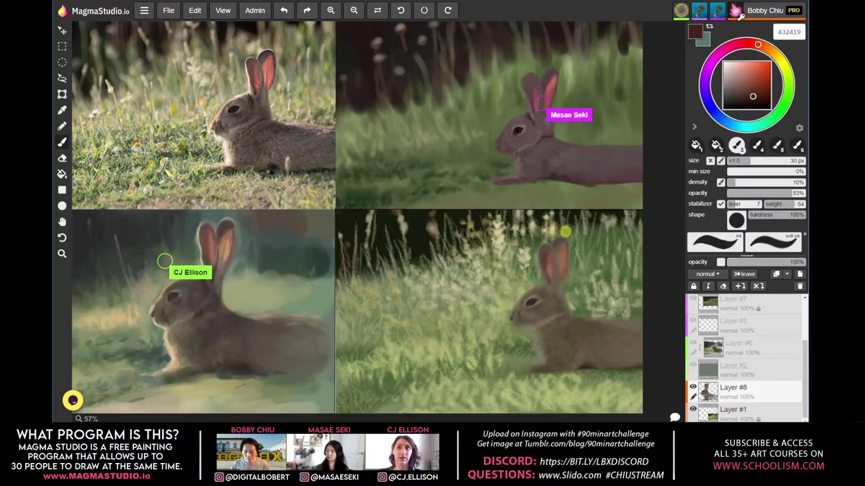
click(758, 100)
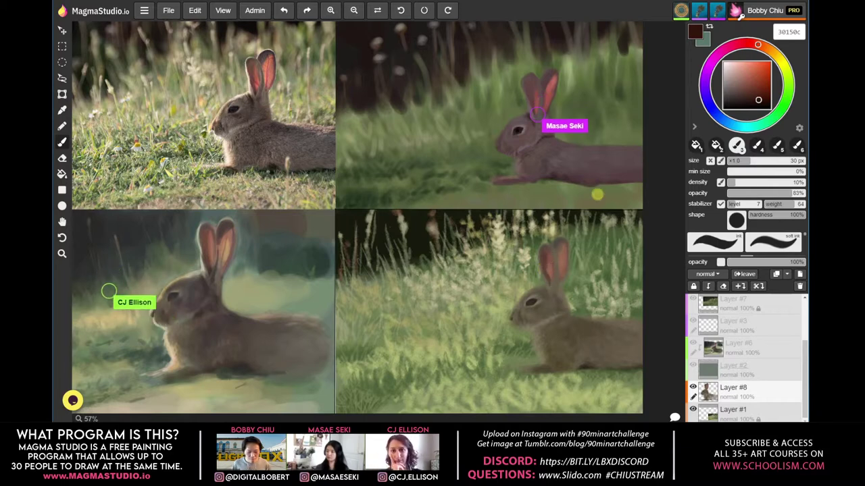
click(756, 45)
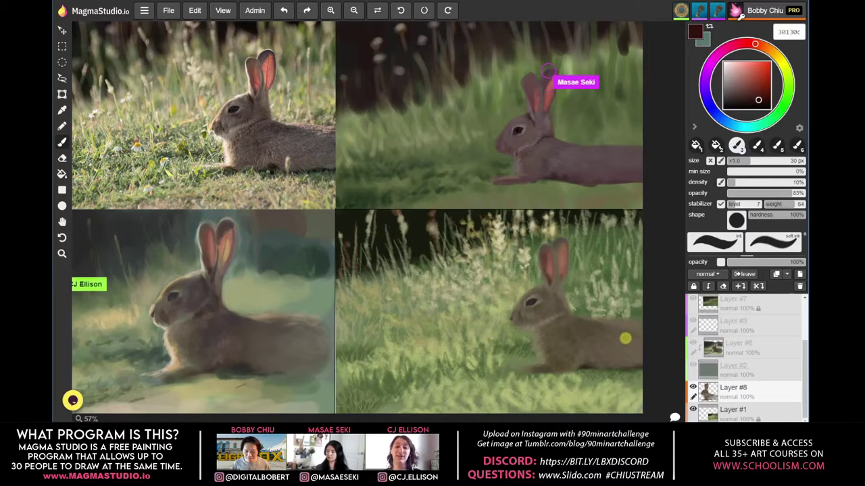
Sample the inner ear's pink, shift it to orange b57f40, and paint a translucent glow inside the ear
alt+click(547, 247)
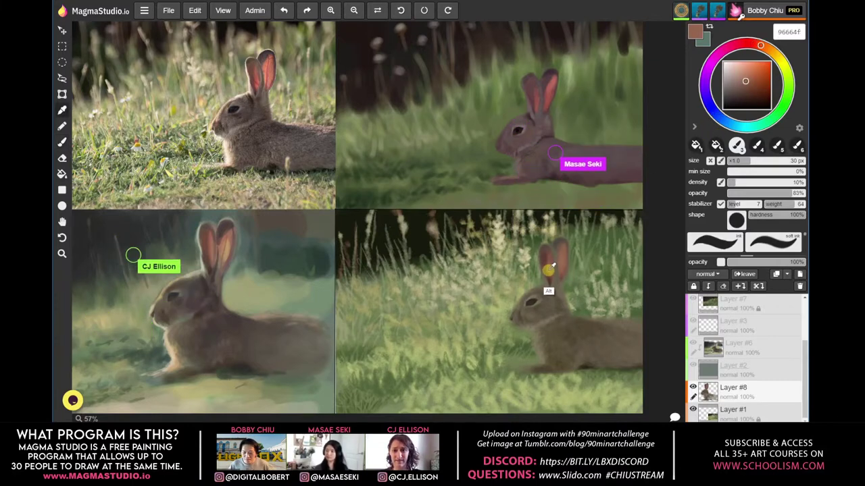
click(768, 53)
click(751, 75)
click(753, 75)
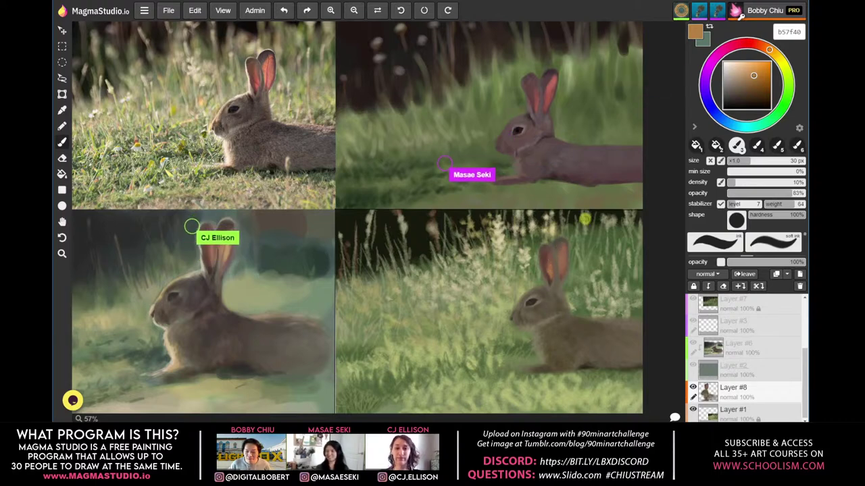
Warm the inner ears with orange b56f40, and darken around the ears with grey-brown 322f29, reducing the brush to 16 px
drag(768, 49, 758, 53)
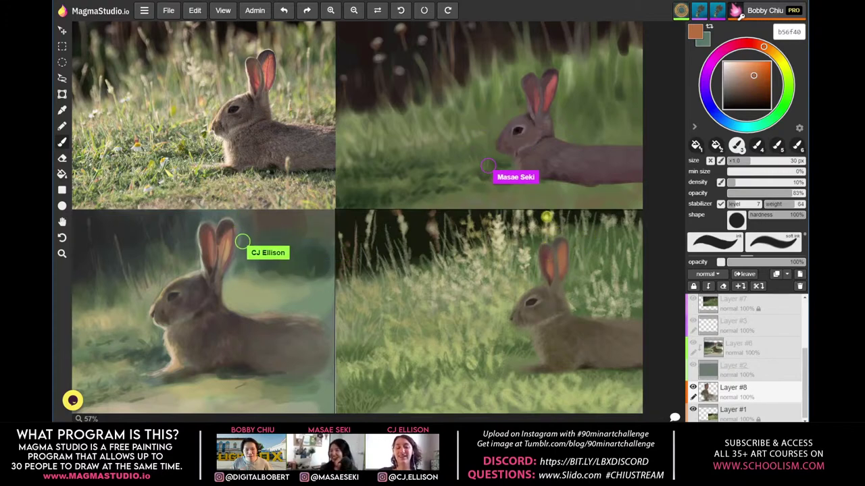
alt+click(561, 248)
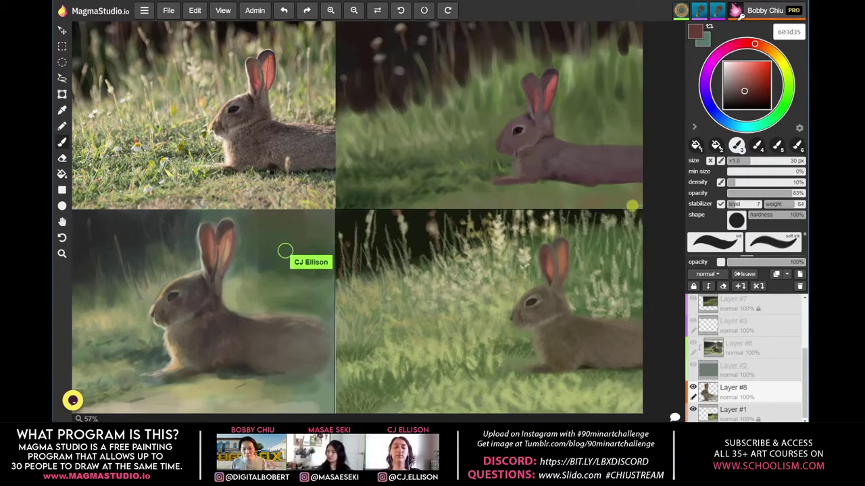
alt+click(560, 236)
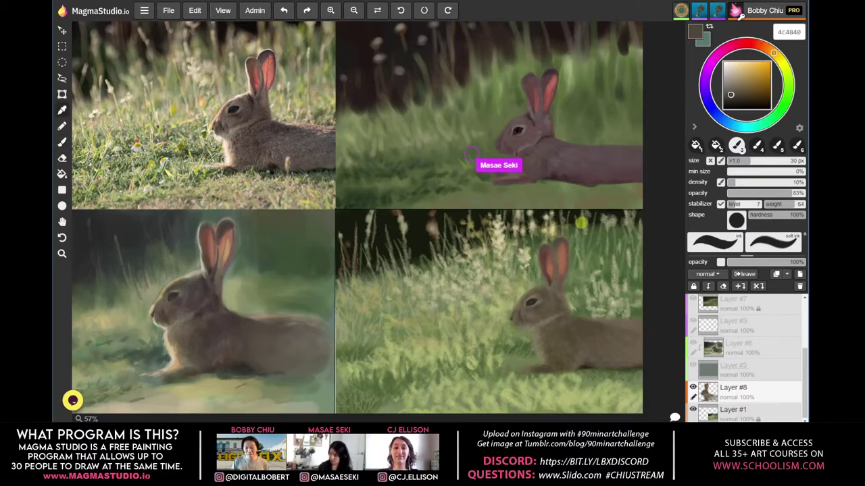
click(732, 102)
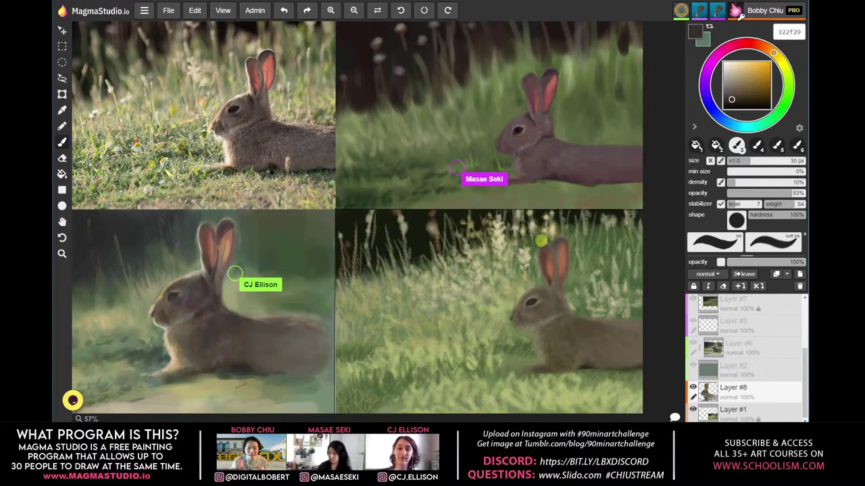
key(bracketleft)
key(bracketleft)
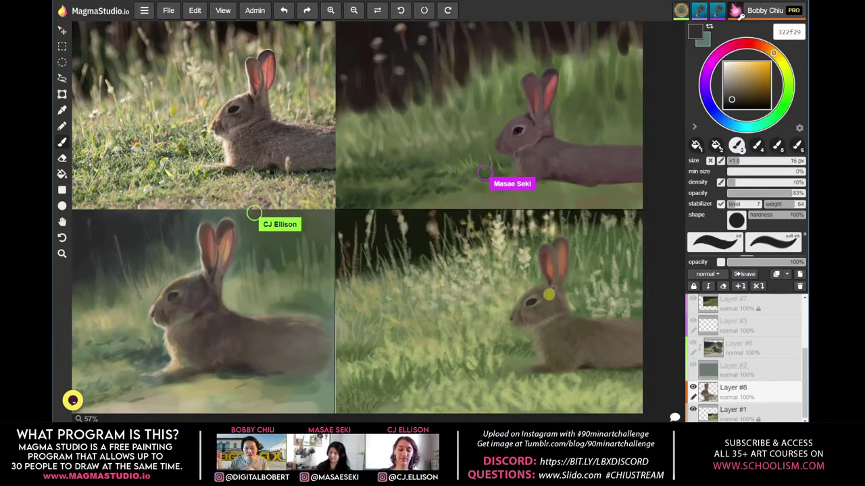
Glaze the rabbit's head with olive-brown 52431a and richer 5b4714 at 16 px
key(alt)
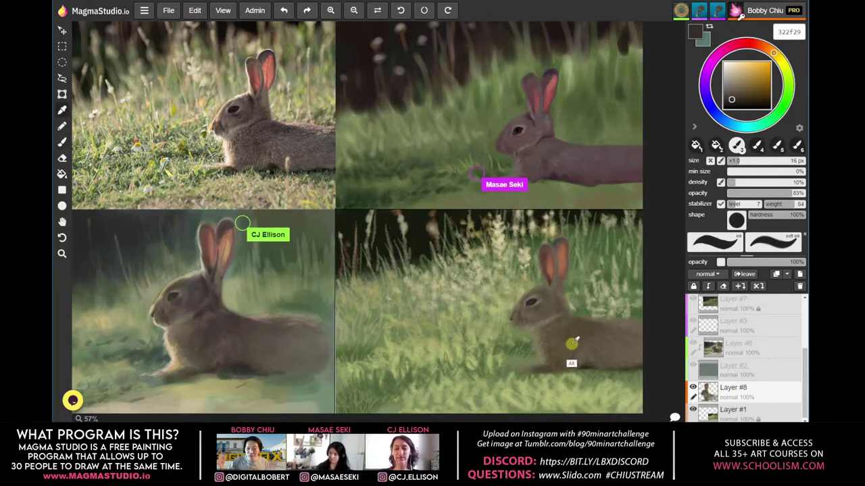
click(752, 96)
click(754, 95)
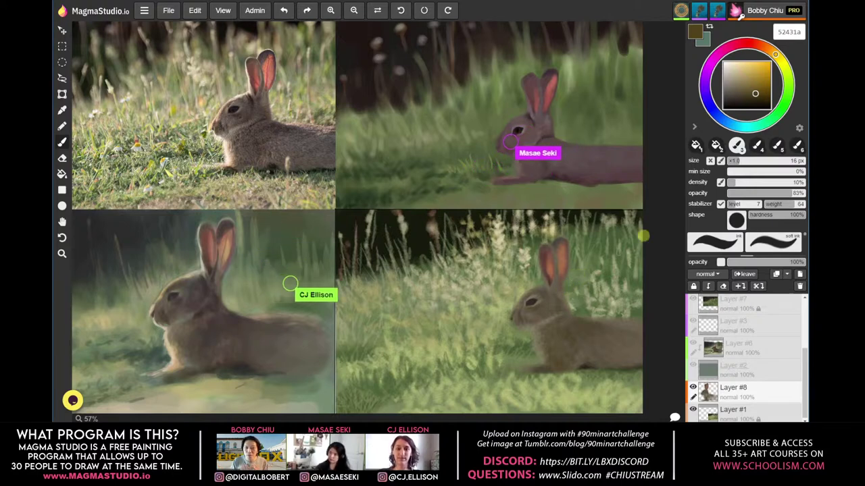
alt+click(535, 305)
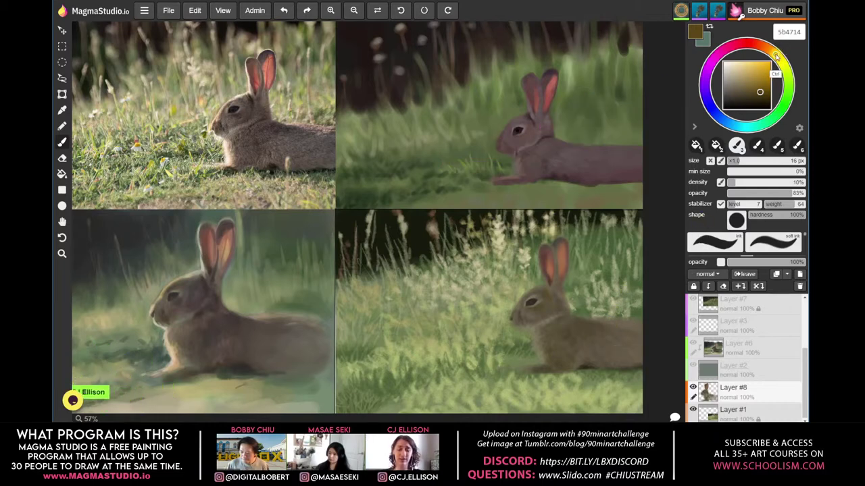
Shade the rabbit's head with red-brown 5b2d14 and darker 34190a at 30 px, and toggle Layer #8's visibility to check it
drag(775, 56, 761, 45)
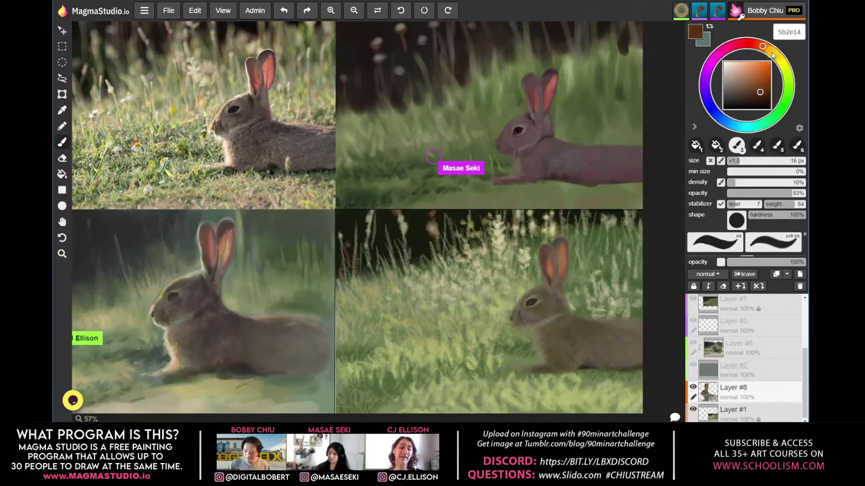
key(bracketright)
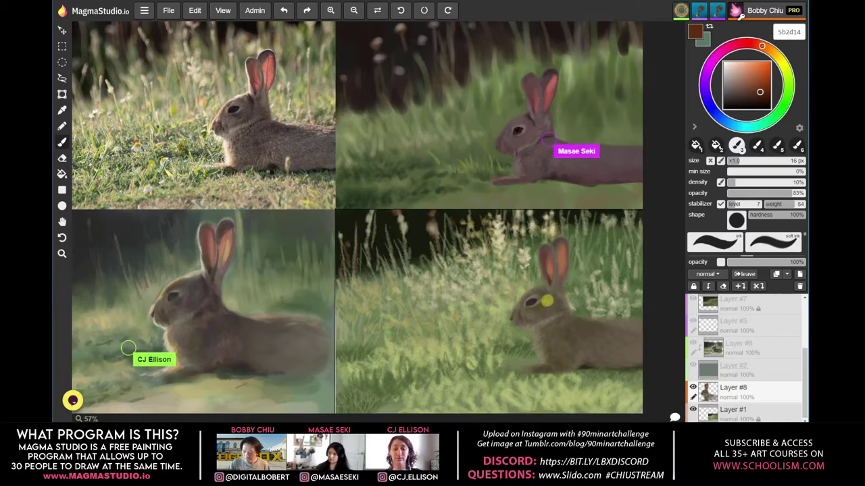
click(762, 100)
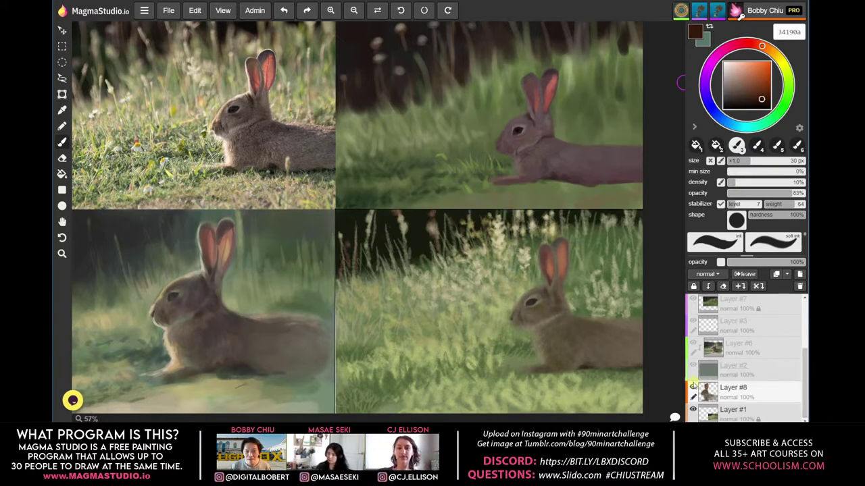
click(693, 387)
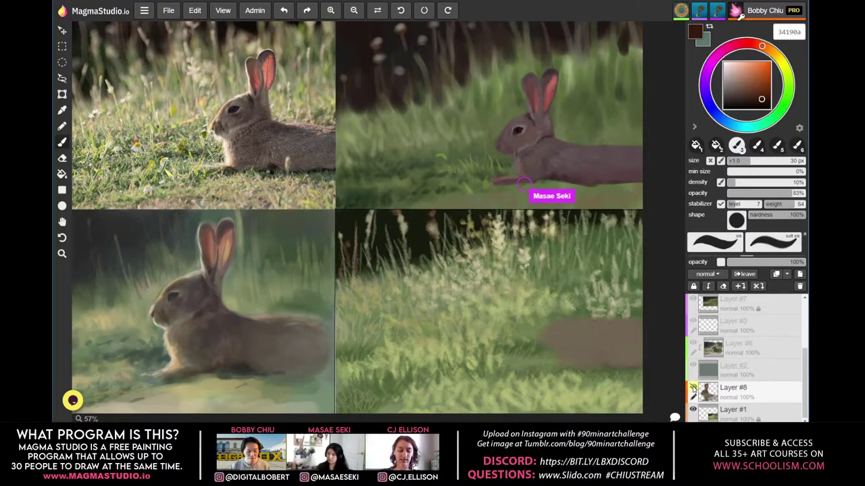
click(693, 388)
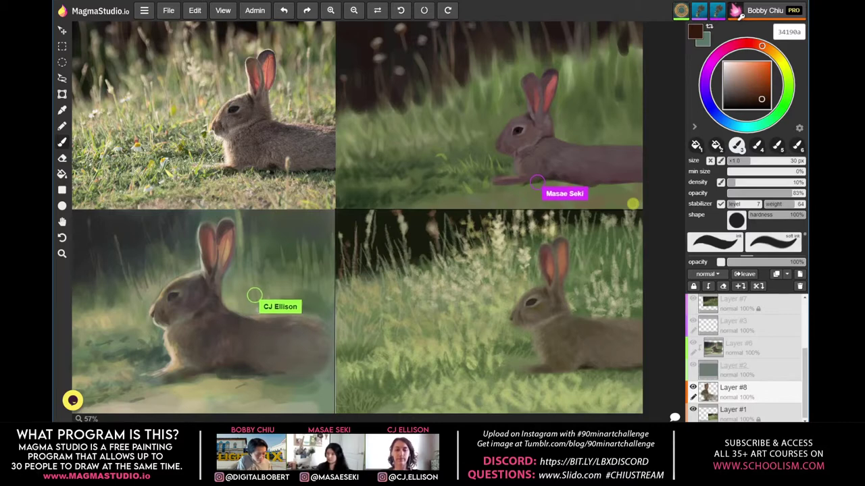
Refine the nape and ear bases with sampled grey-brown 685e4a at 16 px, and sample pale green a9ad7a beside the nape
key(bracketleft)
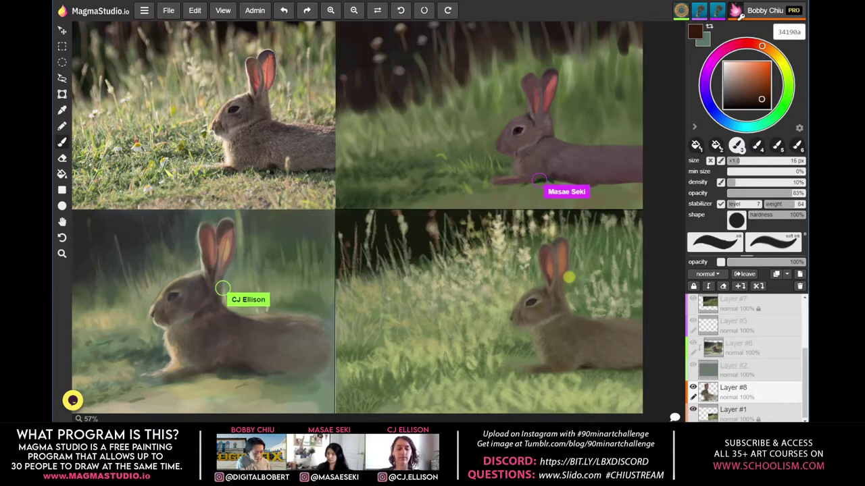
alt+click(567, 292)
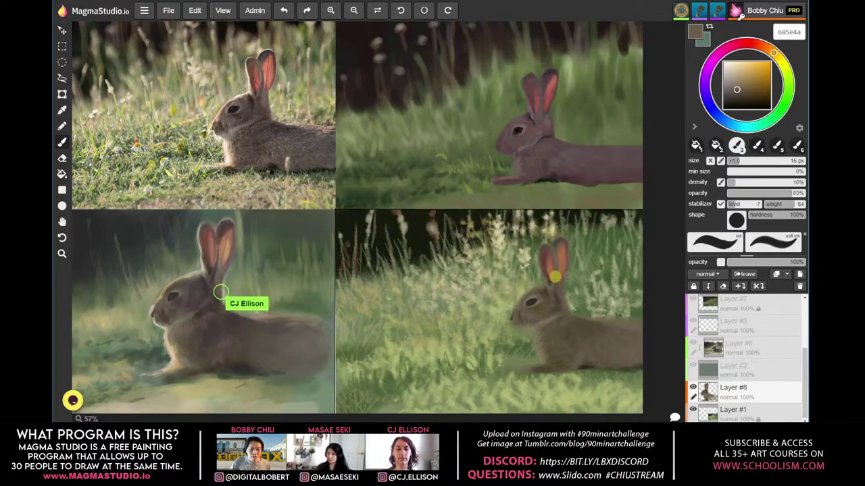
key(alt)
alt+click(574, 301)
alt+click(571, 300)
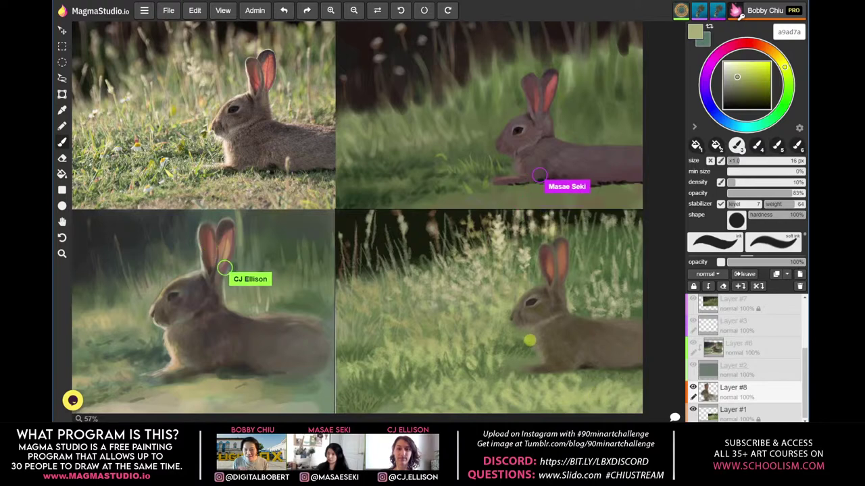
Brush warm light onto the rabbit's head with pale yellow fff9ce at 30 px, and golden f3d781 and e2c470 at 16 px
key(bracketright)
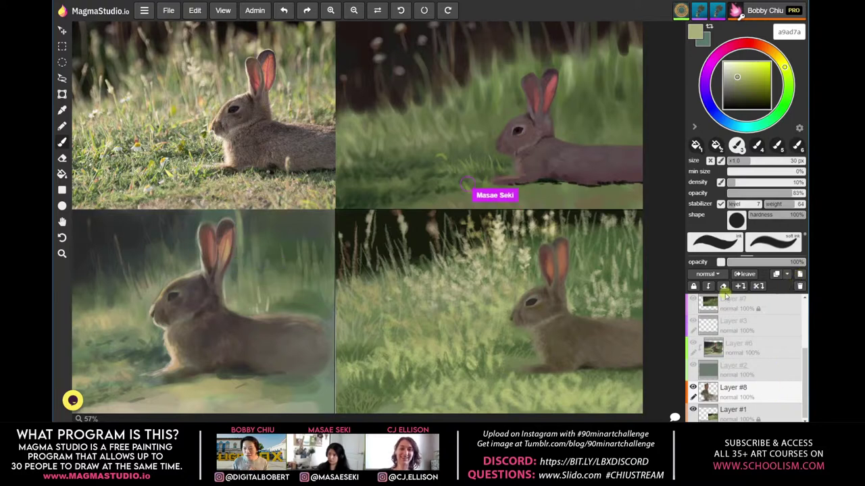
click(783, 67)
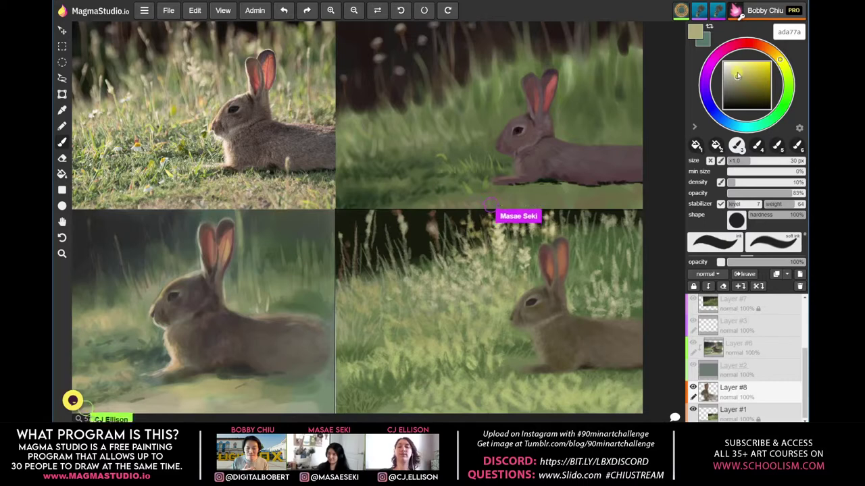
click(736, 72)
drag(736, 72, 732, 62)
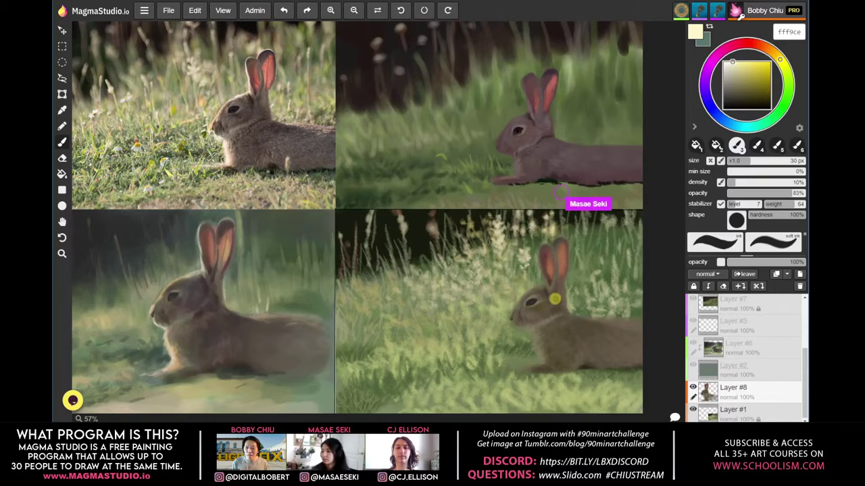
key(bracketleft)
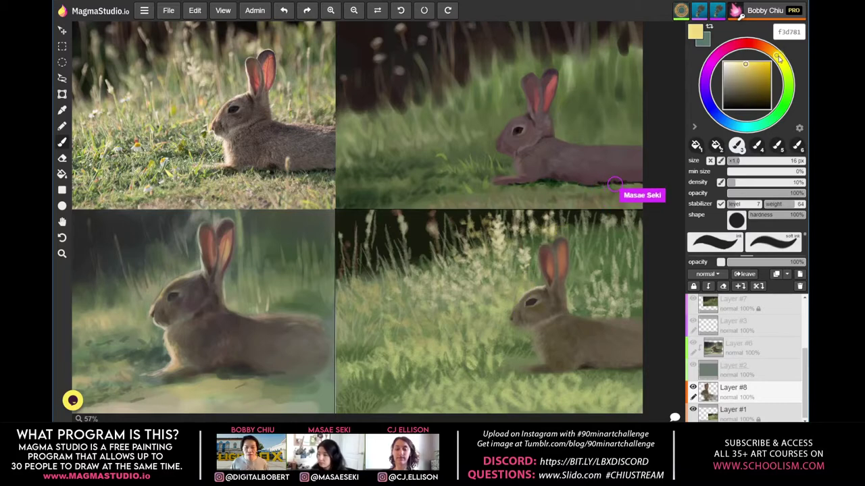
alt+click(537, 273)
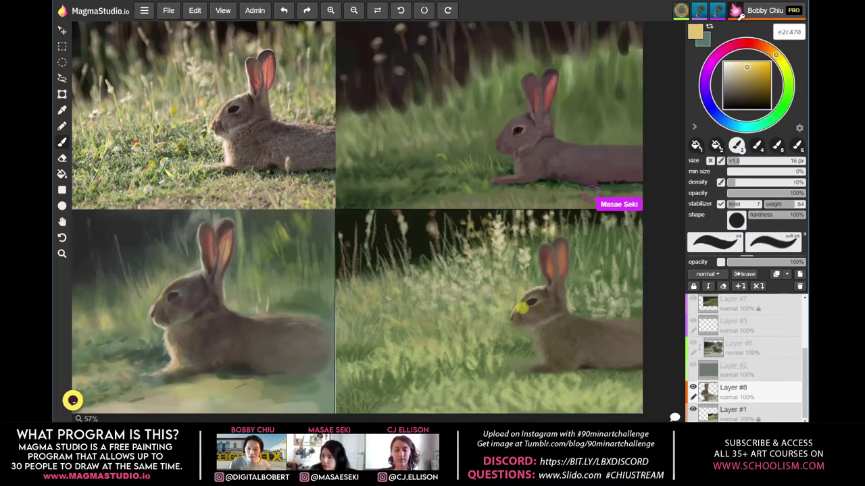
Shade the muzzle with sampled 5f5b46 and 3f3b2a, and add a pale rim light to the ears and face with c1bb9a and e4ddb6
key(x)
alt+click(520, 308)
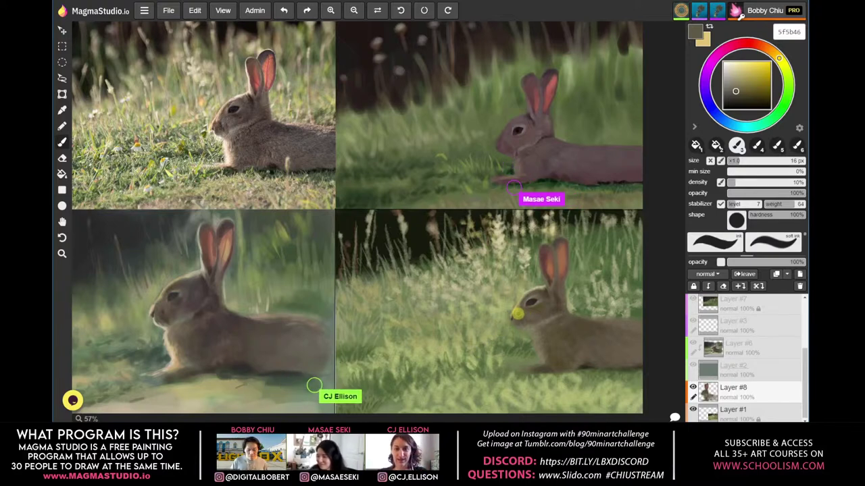
key(alt)
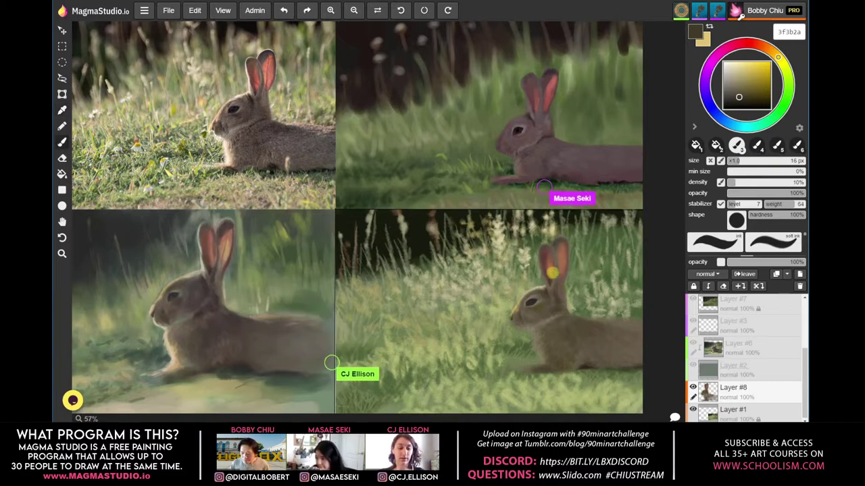
alt+click(544, 286)
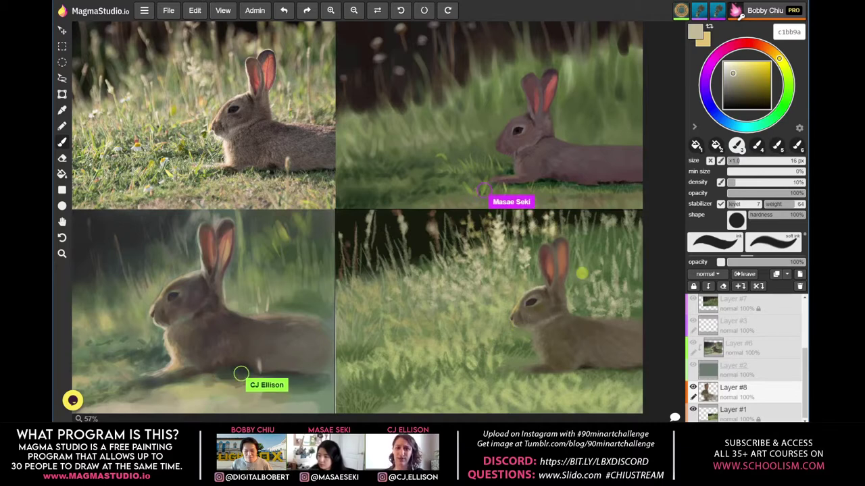
click(732, 71)
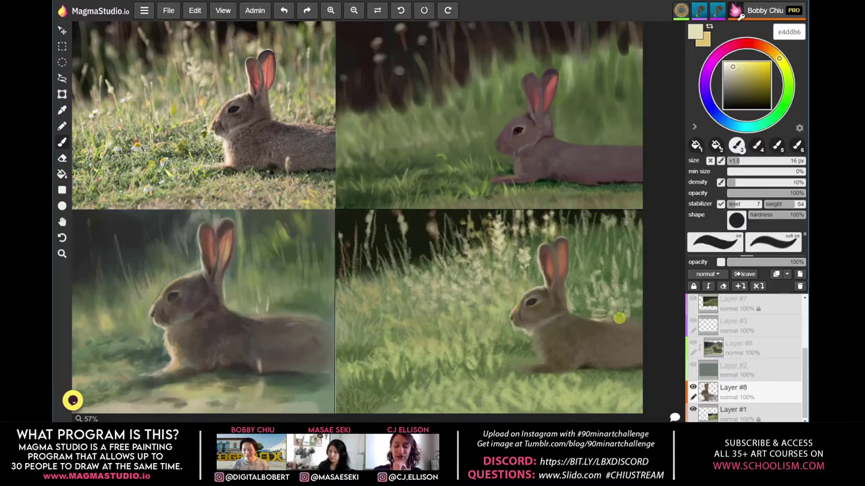
Sample brown at the base of the ear, lighten it to e2c4a9 and b99778, and paint the lit edge along the rabbit's back
alt+click(559, 286)
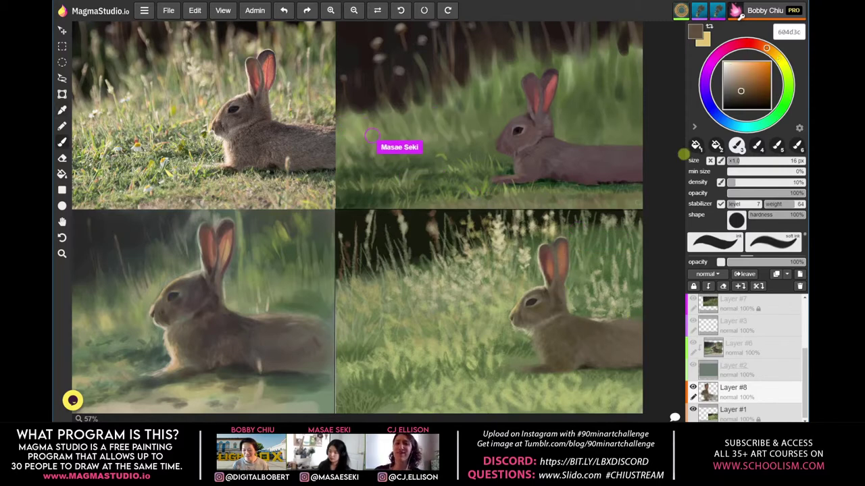
click(735, 69)
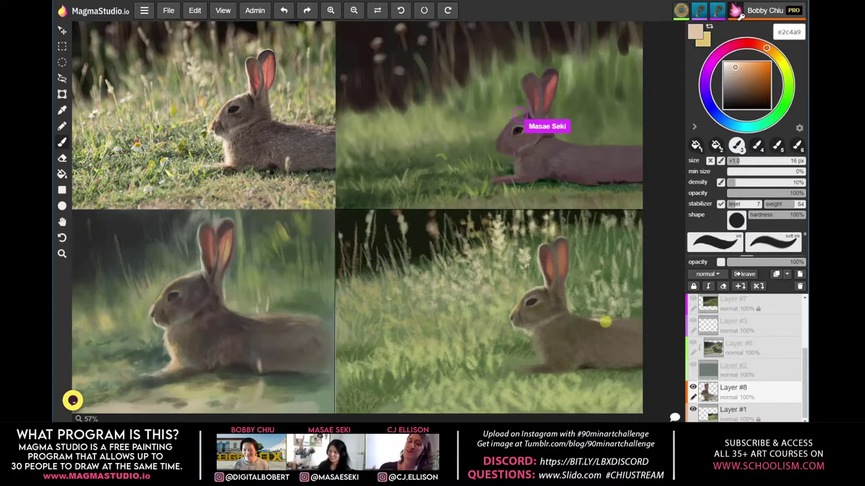
click(739, 72)
click(739, 74)
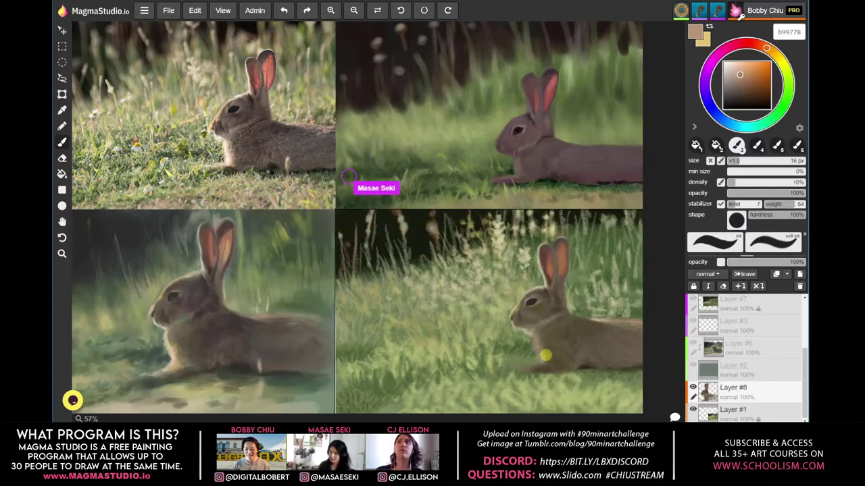
Paint fine lit fur along the chest, foreleg and back with tan b9a378 and cream f3e5c8, reducing the brush to 10 px
click(771, 53)
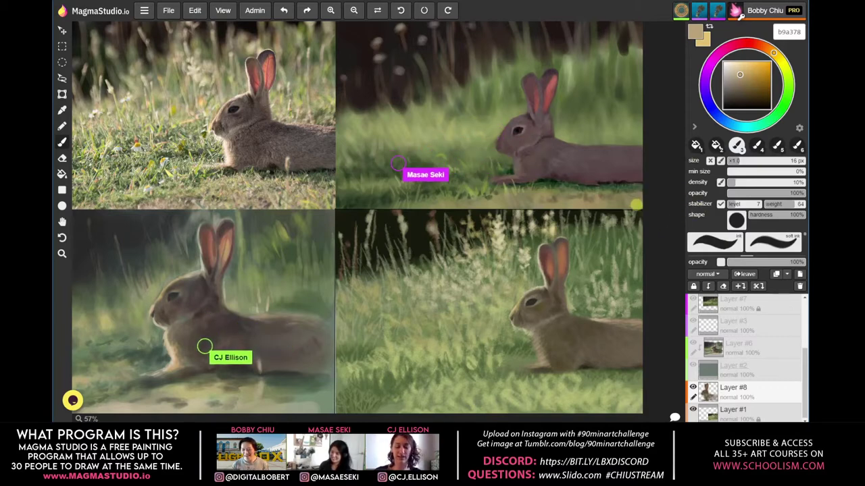
click(732, 64)
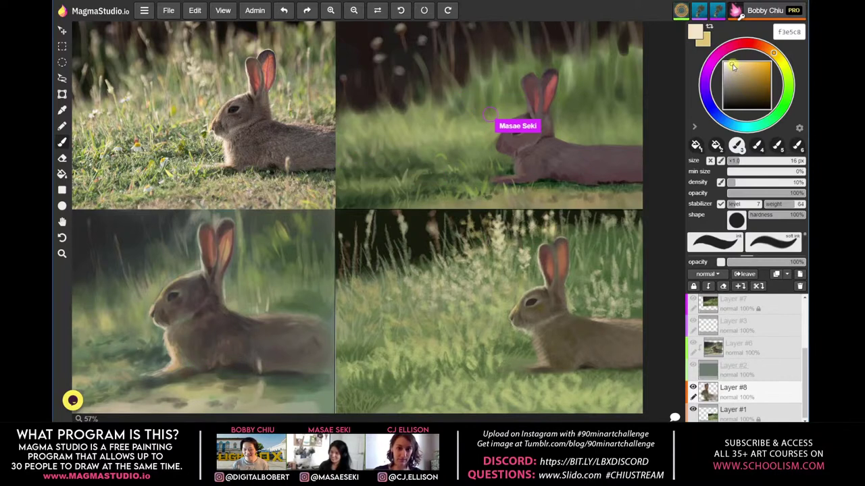
click(731, 64)
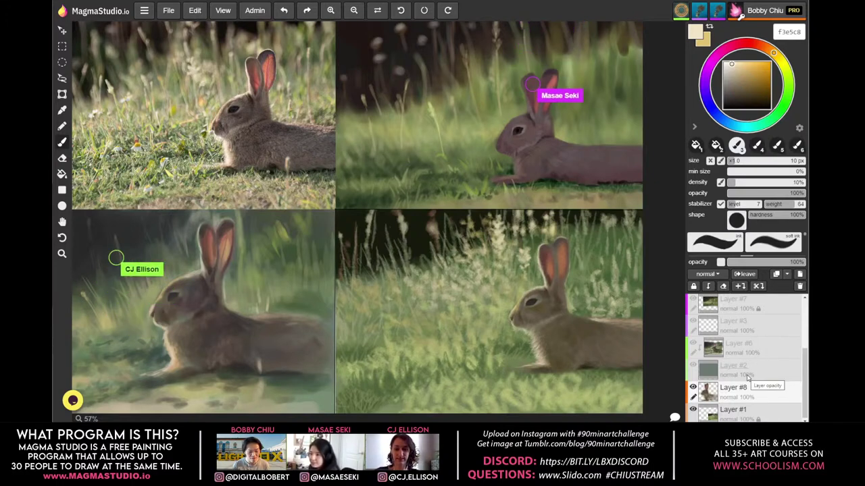
On Layer #1, paint grass blades around the rabbit with sampled 90956c at 55% density, and dark greens 495d37 and 555d27 at 20 px
click(772, 415)
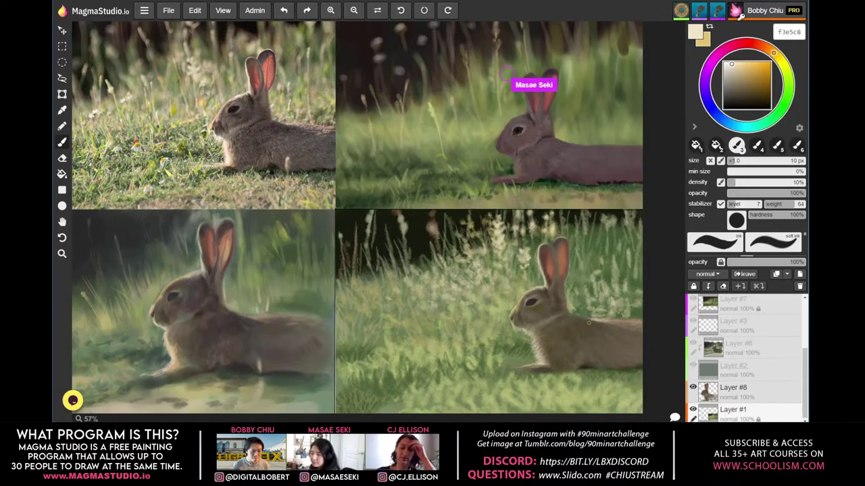
alt+click(591, 288)
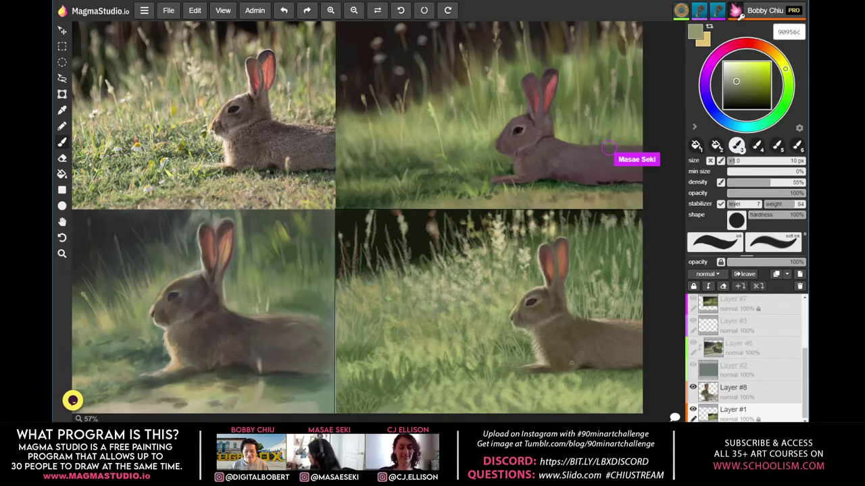
alt+click(531, 343)
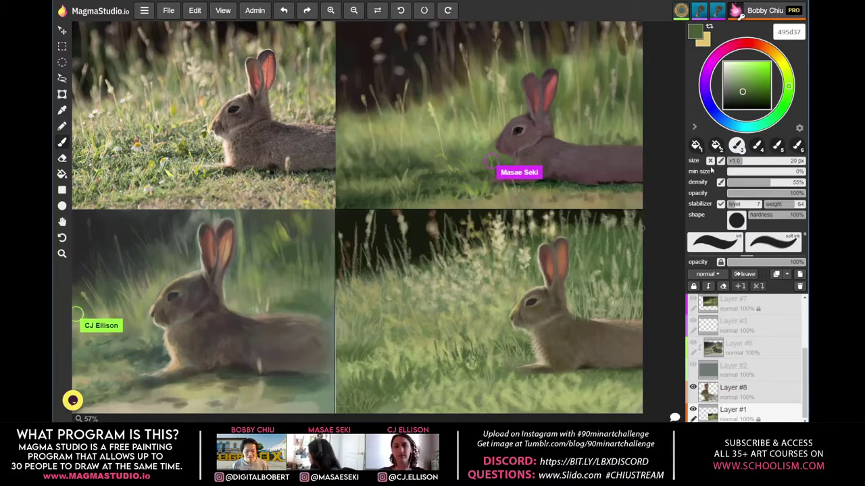
click(749, 92)
click(750, 92)
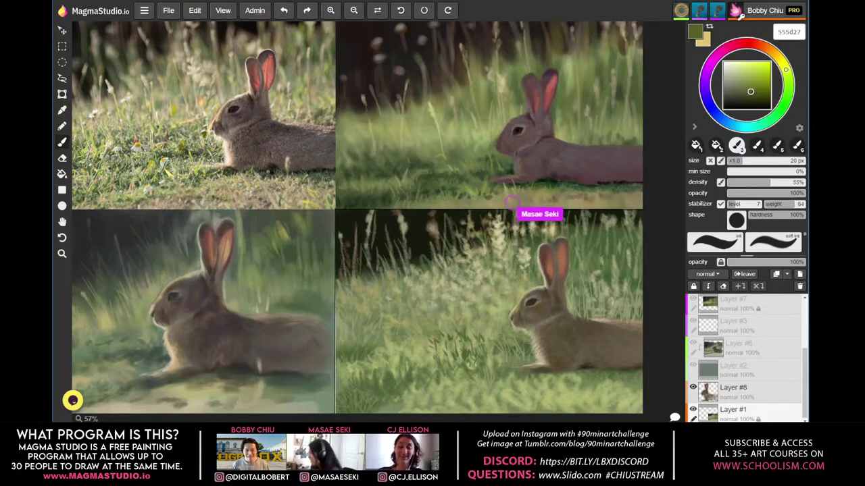
Paint bright grass blades along the left side of the lower-right study with b2c63c, shifting the hue to golden c6ae3c
click(760, 70)
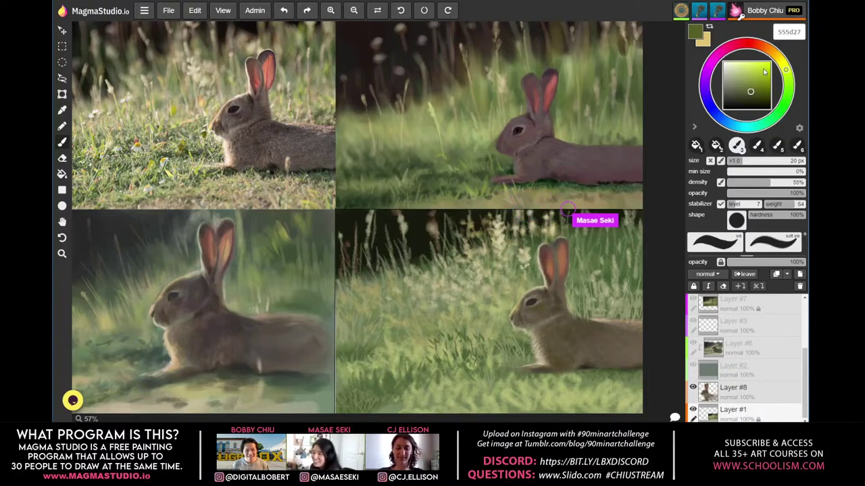
drag(763, 71, 758, 75)
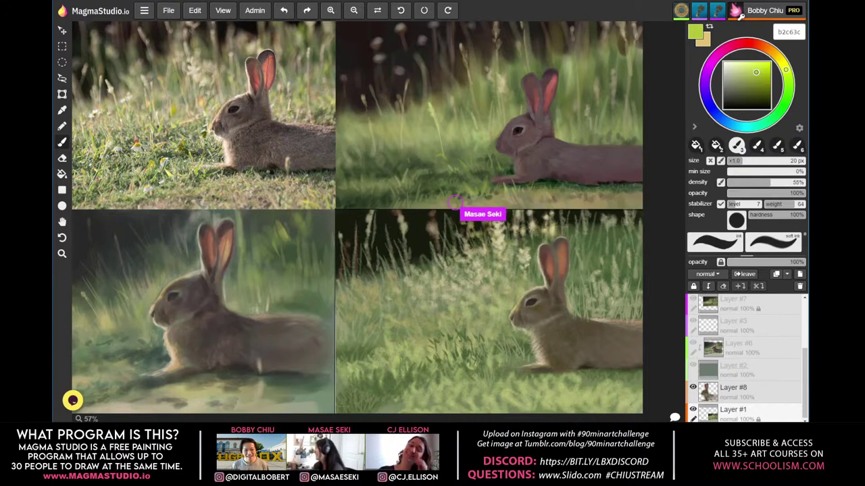
drag(374, 350, 371, 365)
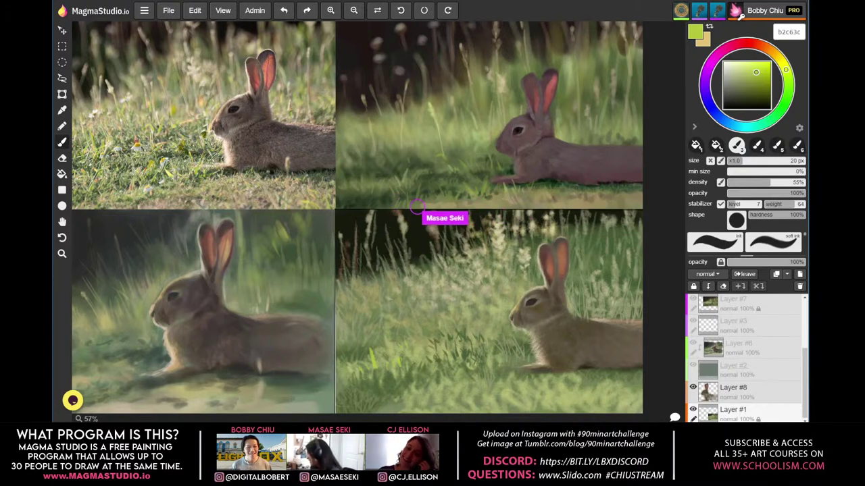
click(778, 57)
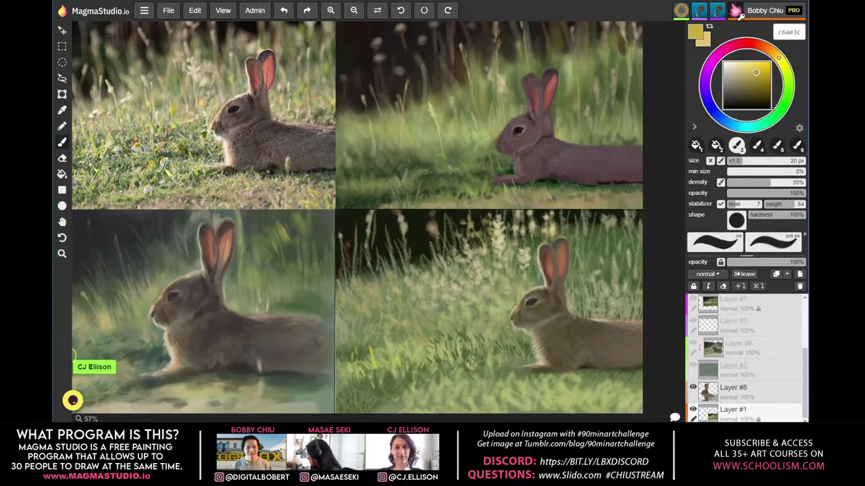
Paint dark and mid-green blades across the foreground grass of the lower-right study with 2a381c, 475227 and 51632f
scroll(432, 369, down, 2)
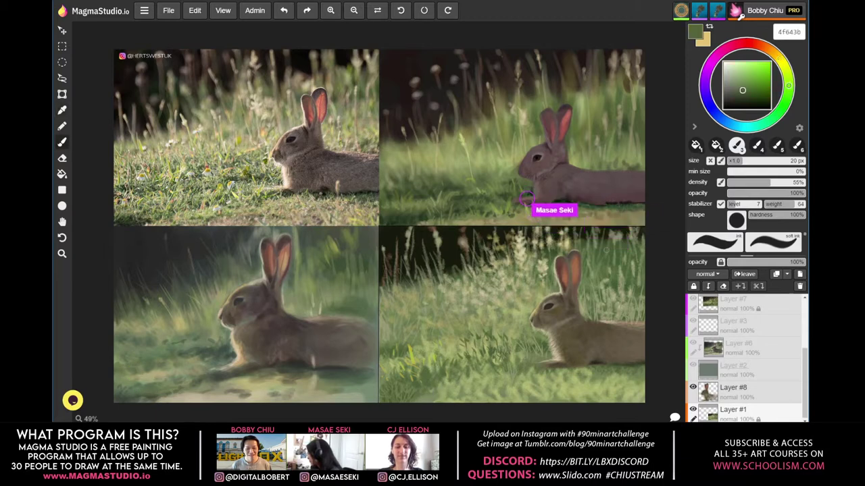
click(747, 99)
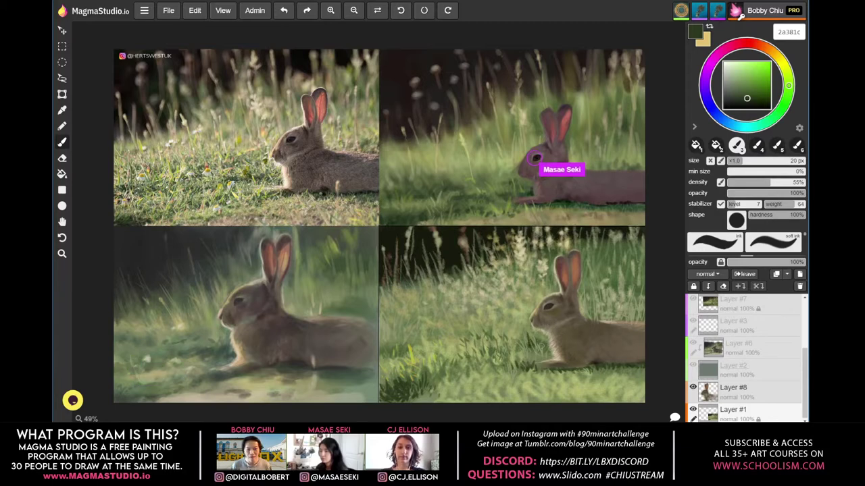
click(747, 94)
click(747, 94)
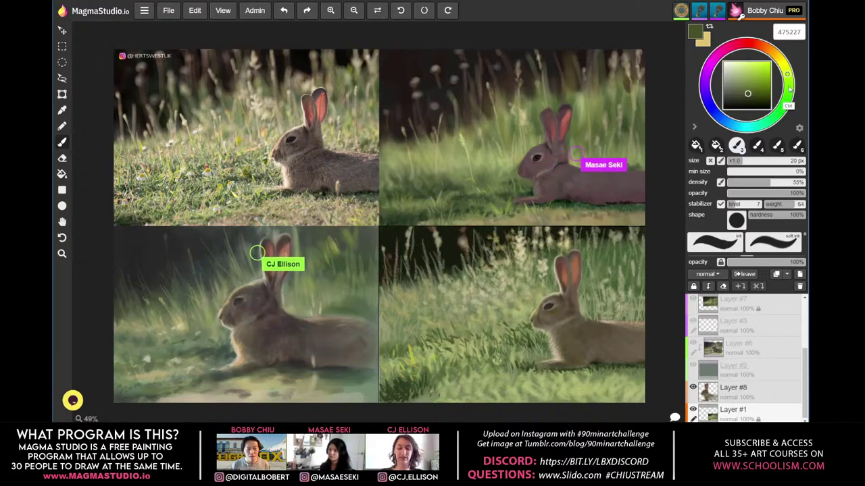
mouse_move(748, 93)
mouse_down()
mouse_move(756, 98)
mouse_move(748, 90)
mouse_up()
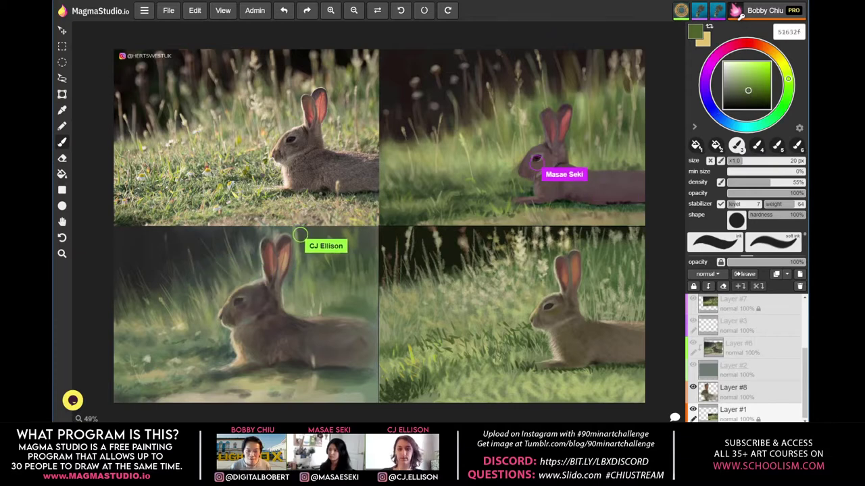
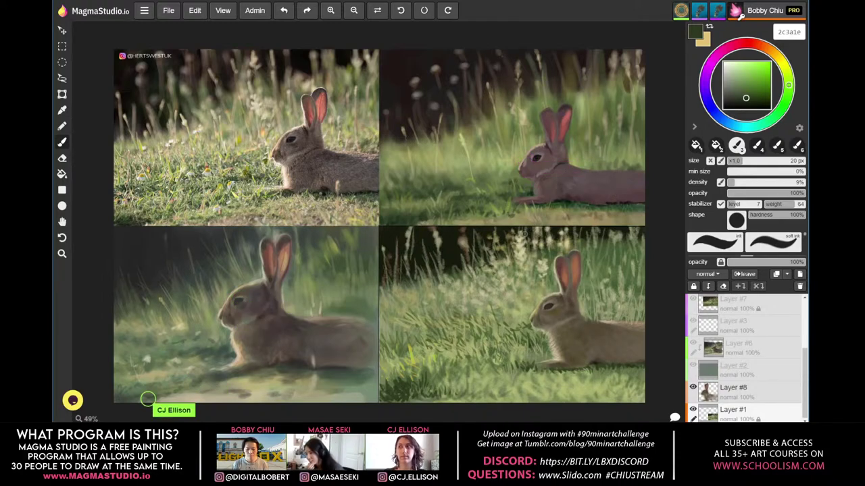
Add yellow-green and orange accents to the foreground grass with dceb4d, ebaf4d and ca9338, setting the brush density to 37%
key(alt)
drag(466, 300, 481, 308)
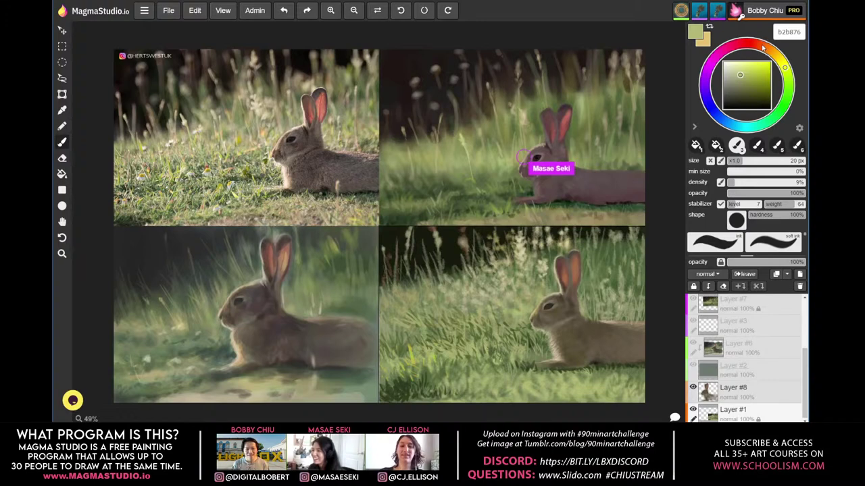
click(755, 70)
click(755, 66)
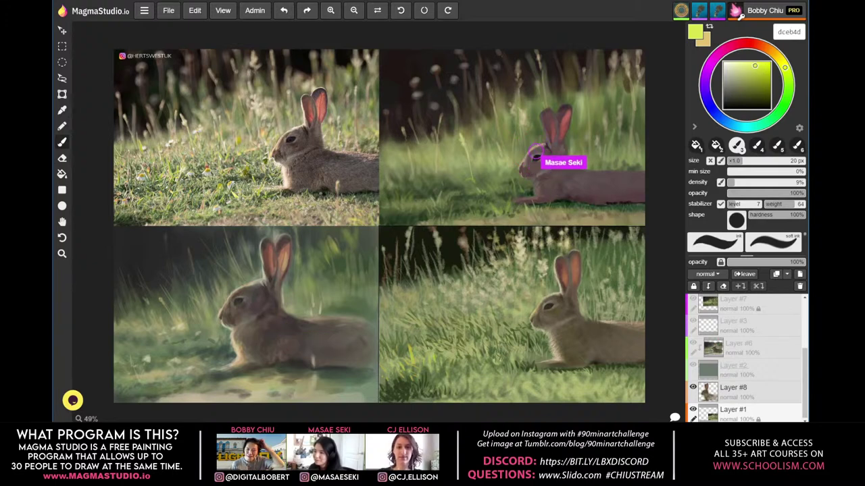
click(755, 182)
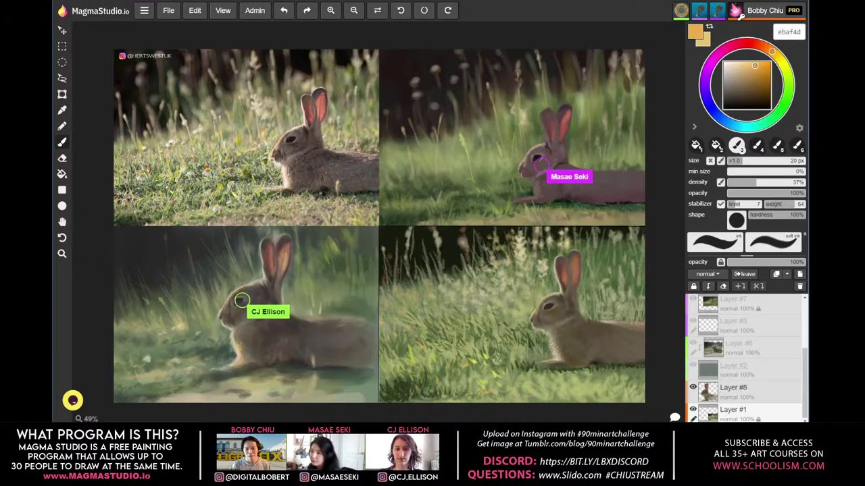
click(757, 71)
drag(757, 71, 757, 72)
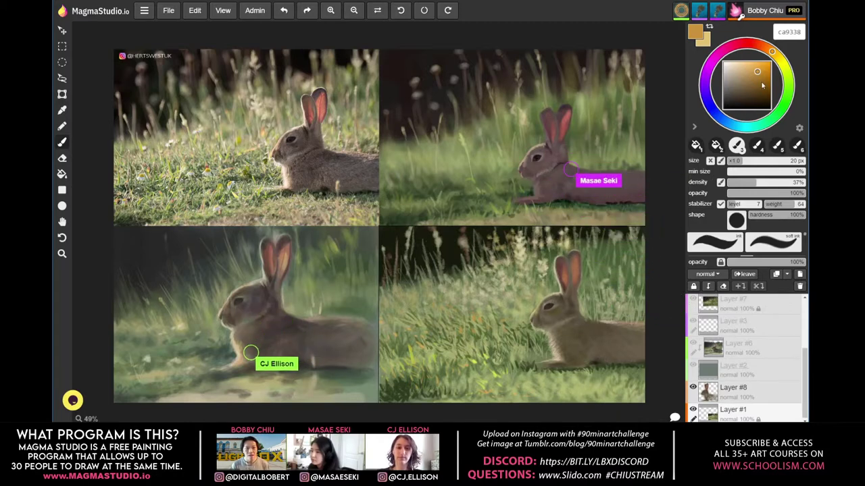
Paint muted ground strokes in the study's lower-right corner with 413625 and 777169, and undo the 958160 test loop over the dark background
click(743, 97)
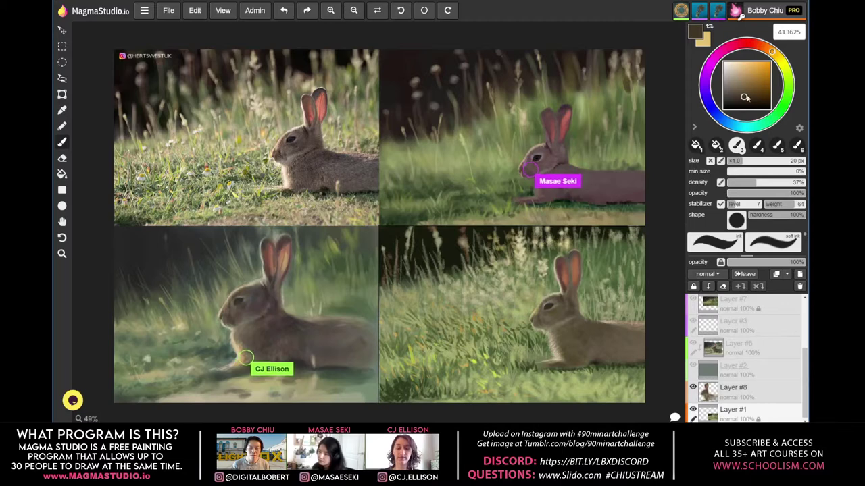
click(737, 92)
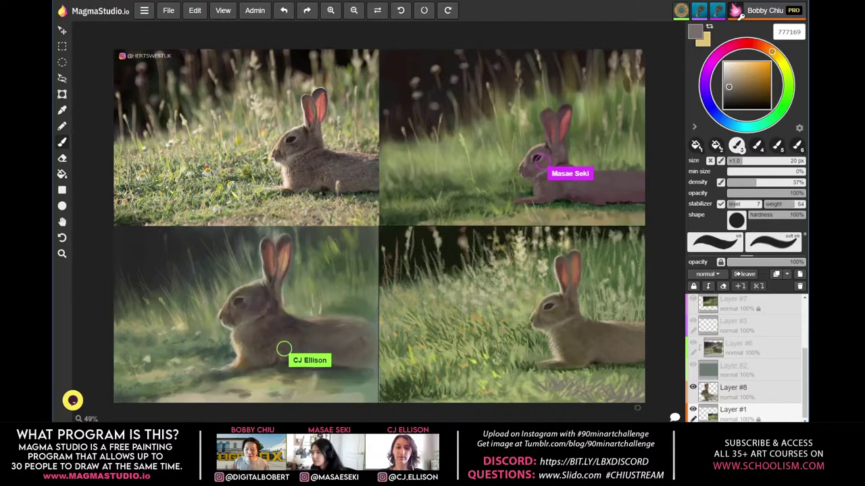
click(735, 84)
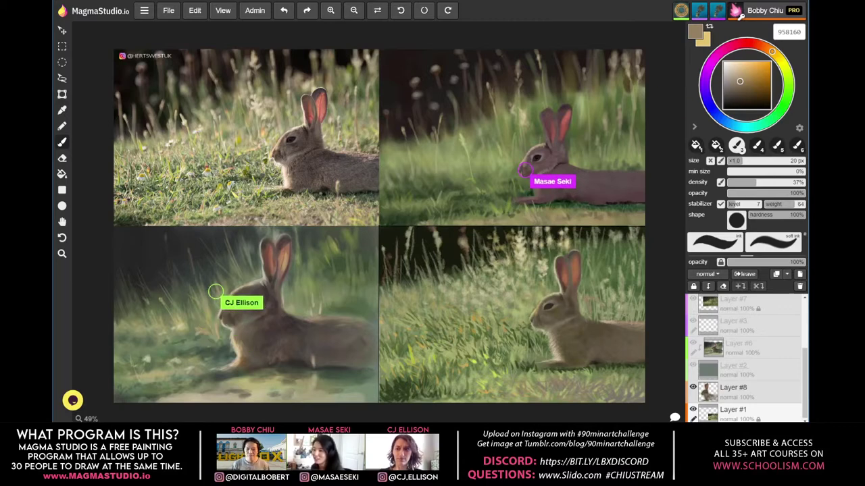
mouse_move(419, 257)
mouse_down()
mouse_move(444, 254)
mouse_move(438, 245)
mouse_up()
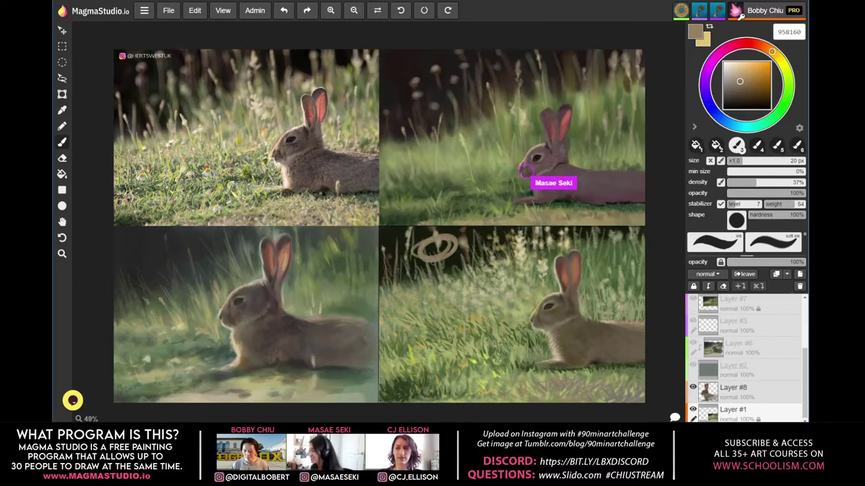
key(ctrl+z)
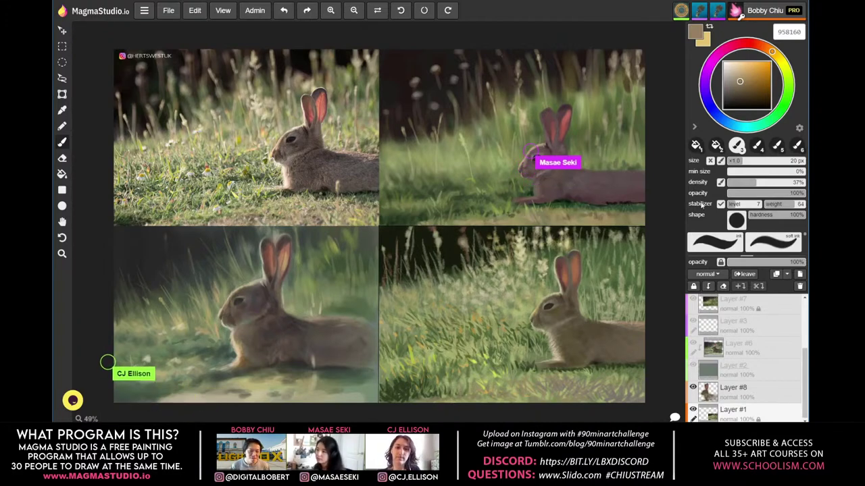
Paint fine pale stems and seed heads in the grass with 999e68, e6dcb0 and f5ebbb, using a 12 px brush at 47% density
alt+click(600, 364)
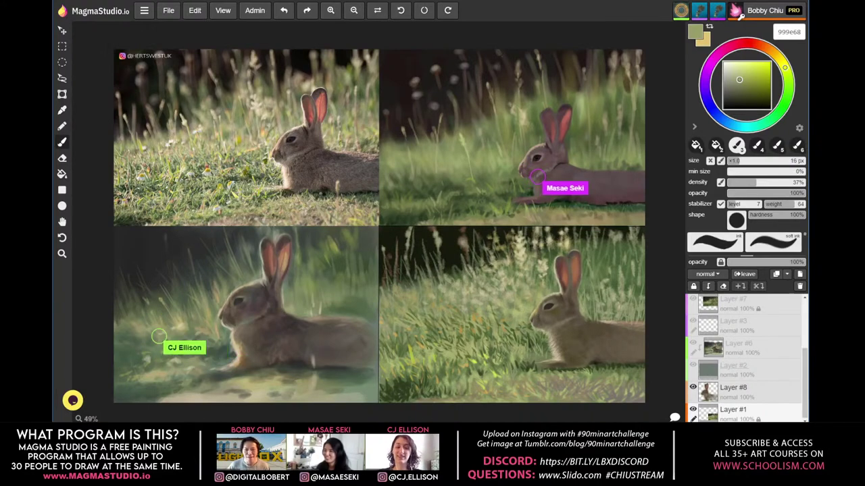
click(762, 184)
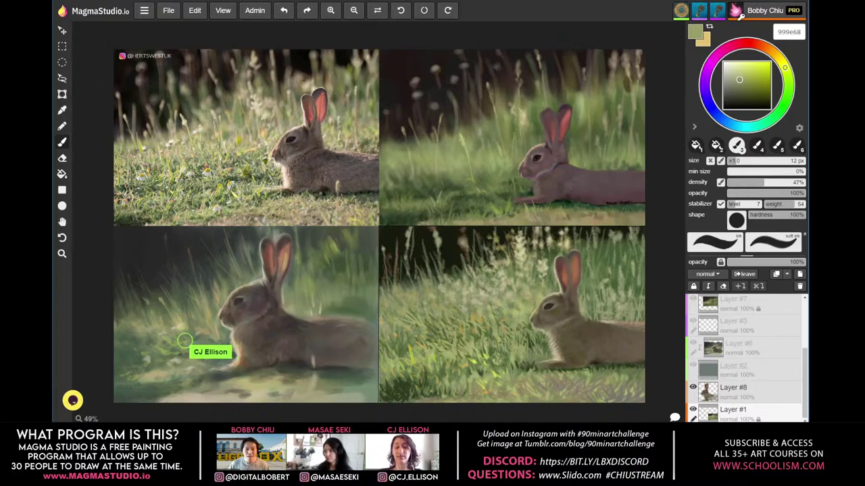
click(526, 249)
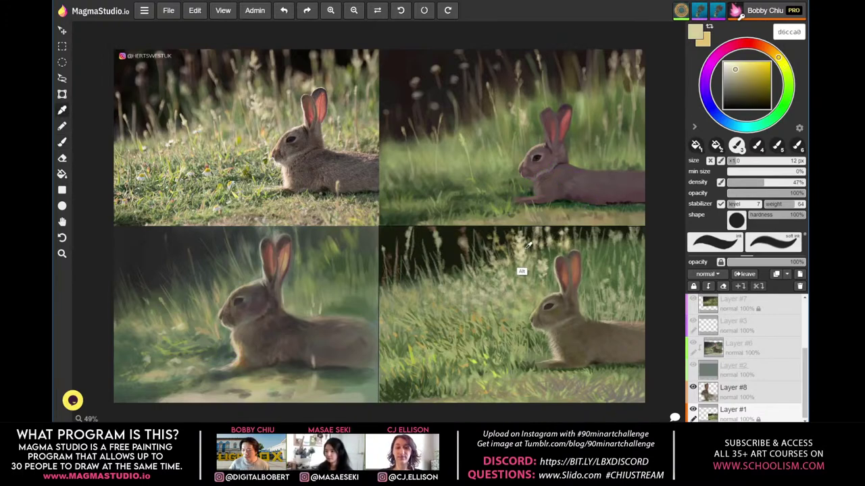
click(735, 65)
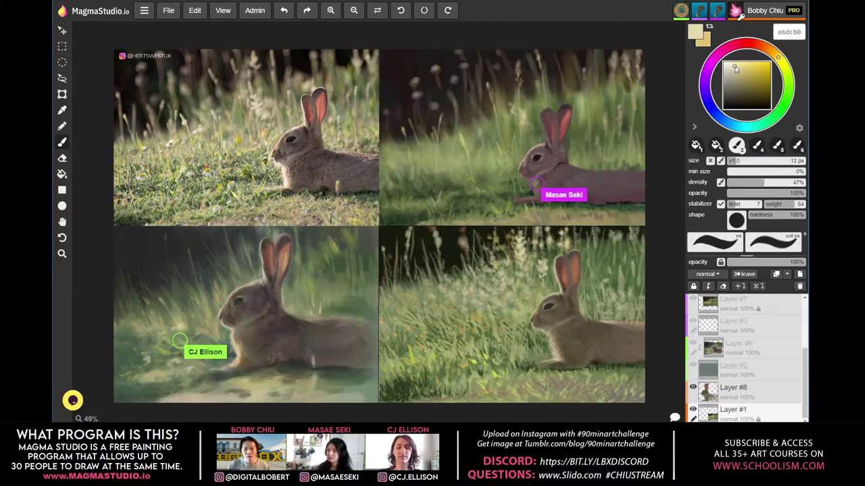
click(735, 65)
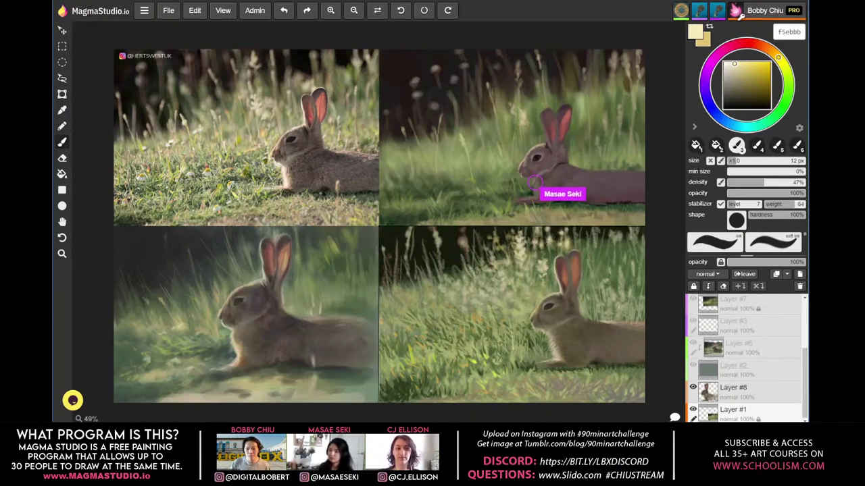
click(735, 67)
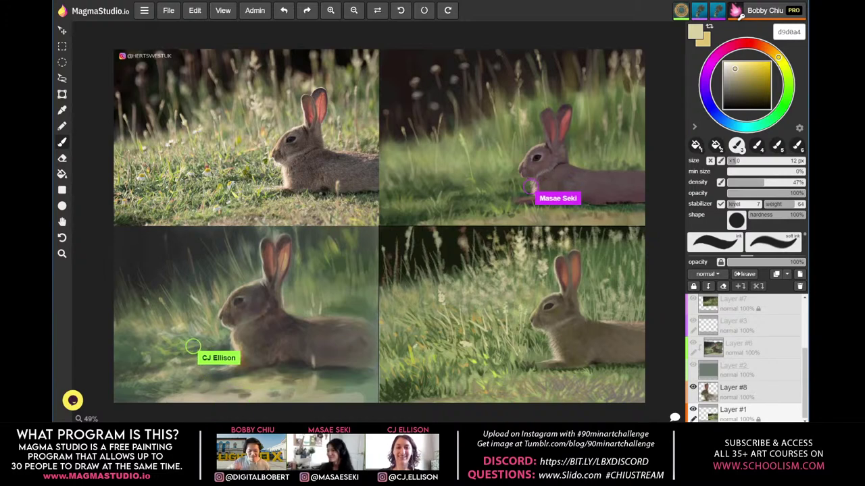
Paint small daisies in the foreground grass with pale blue a4c4d9 petals and golden d3b64a centres
drag(739, 123, 728, 124)
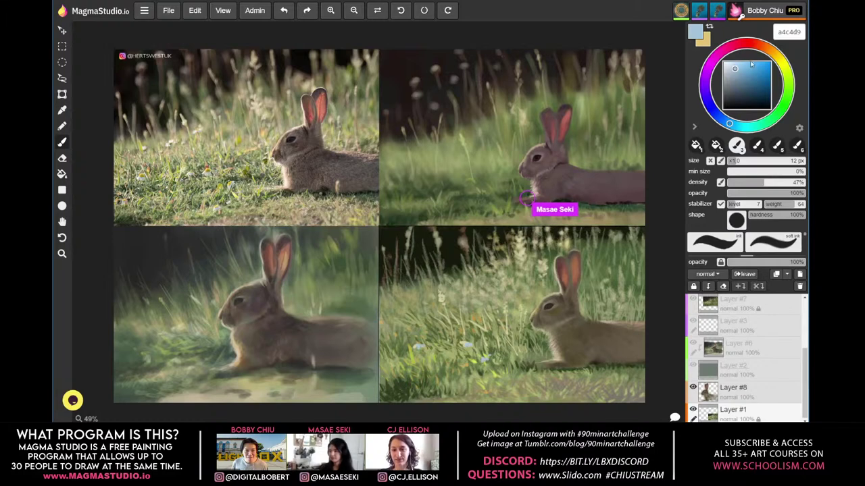
click(780, 61)
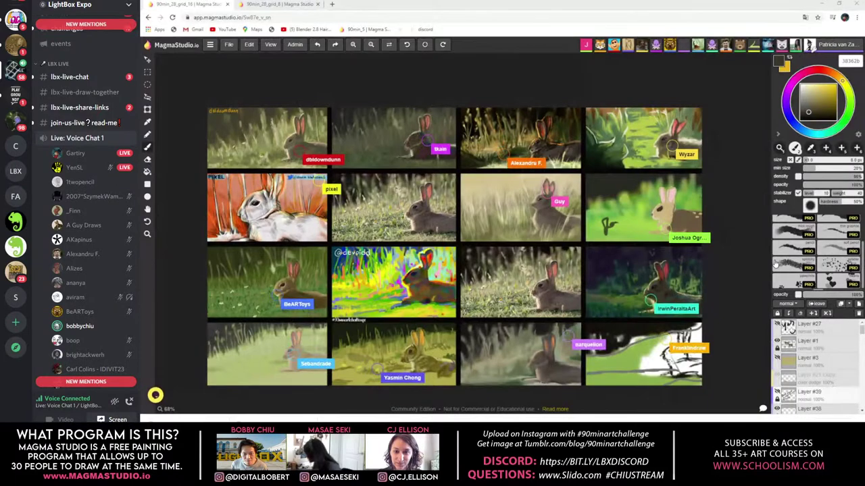
click(299, 3)
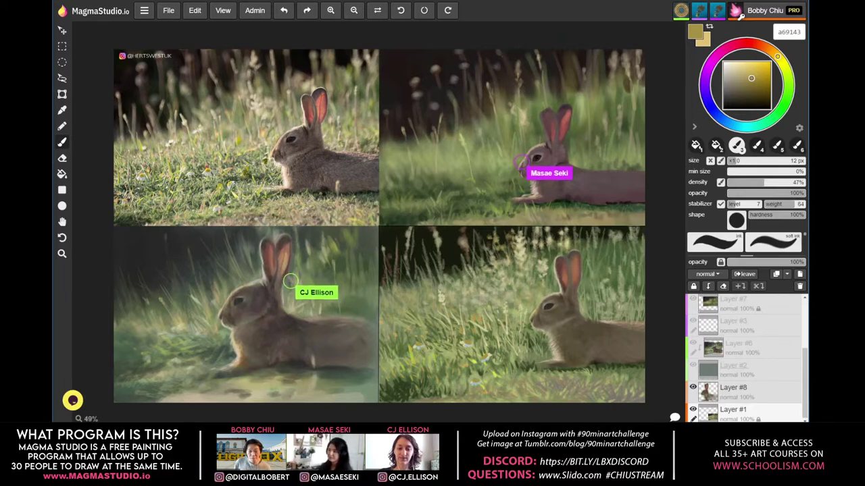
click(752, 74)
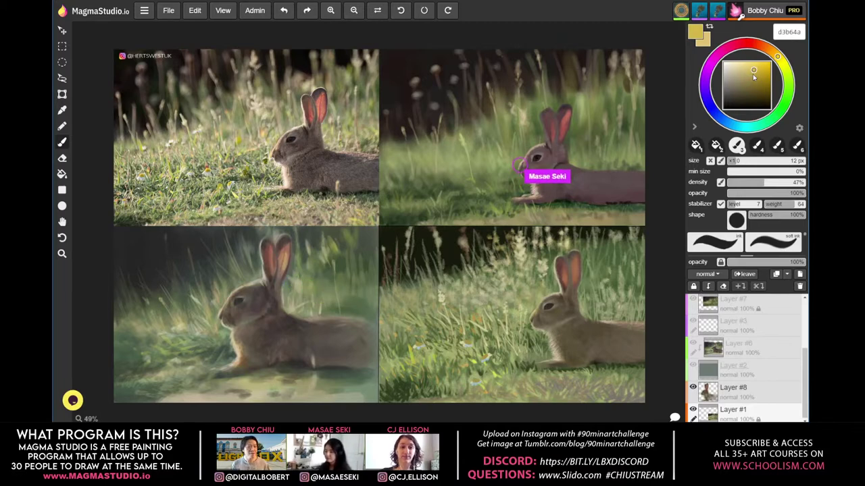
click(751, 72)
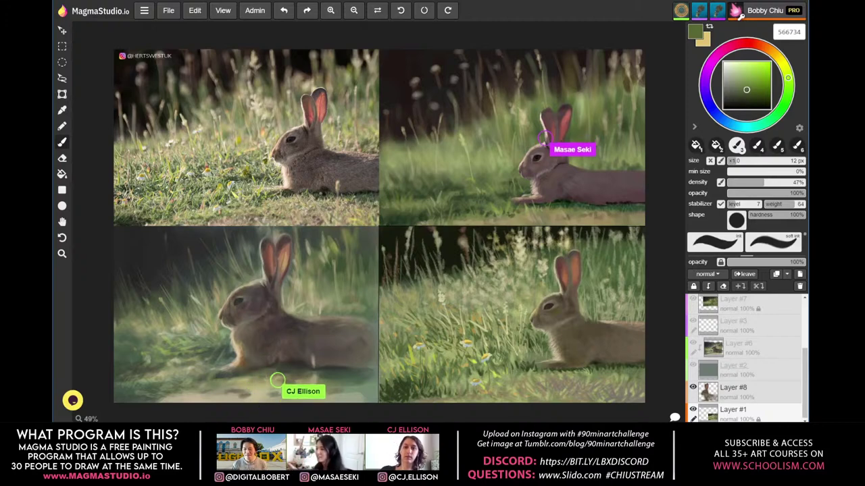
Paint pale seed heads on the tall grass beside the rabbit with cec89a and efe9bb
alt+click(485, 347)
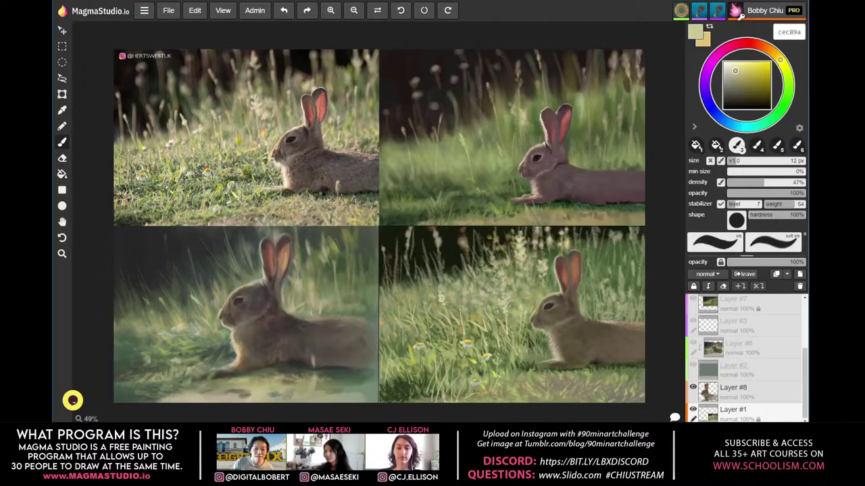
click(734, 67)
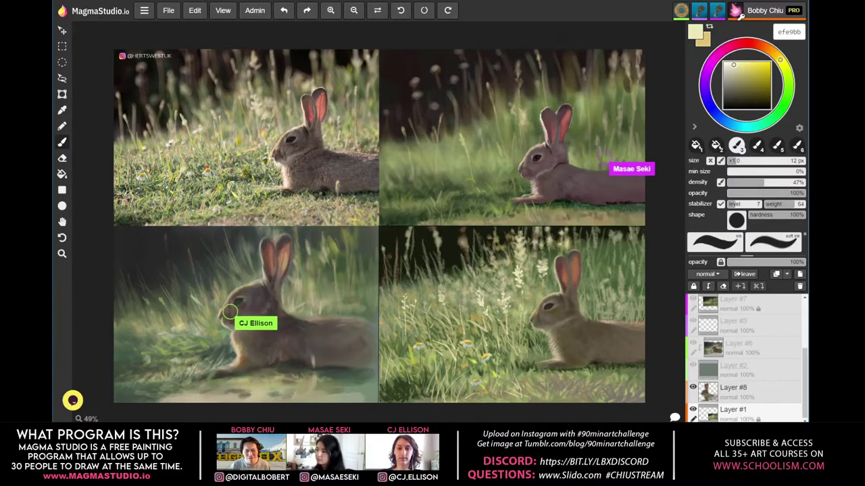
click(736, 72)
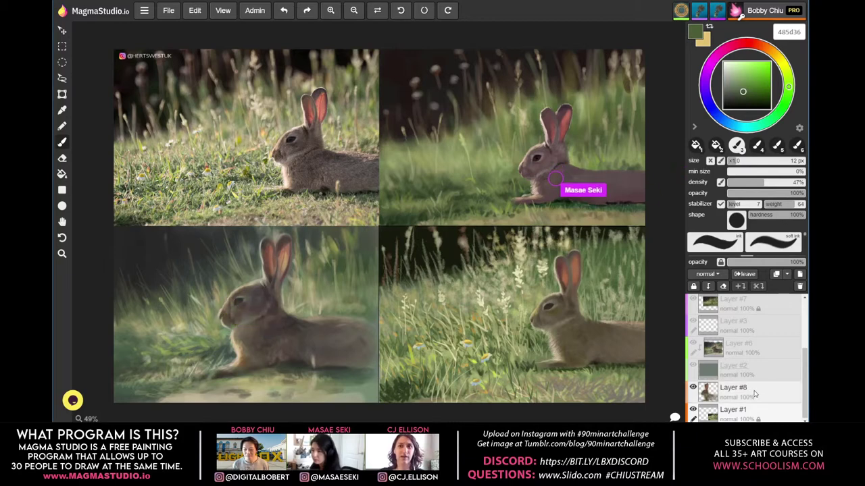
On Layer #8, sample brown from the rabbit's body and shade its fur with 524831 at 20 px
key(alt)
alt+click(598, 319)
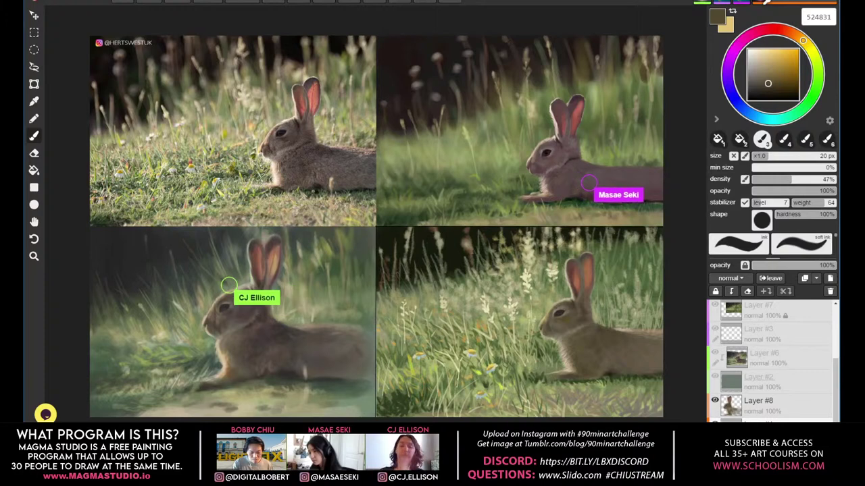
Sample yellow-green c5d258 near the daisies, brighten it to d4e34e, and add sunlit grass highlights at 20 px
alt+click(504, 383)
alt+click(504, 383)
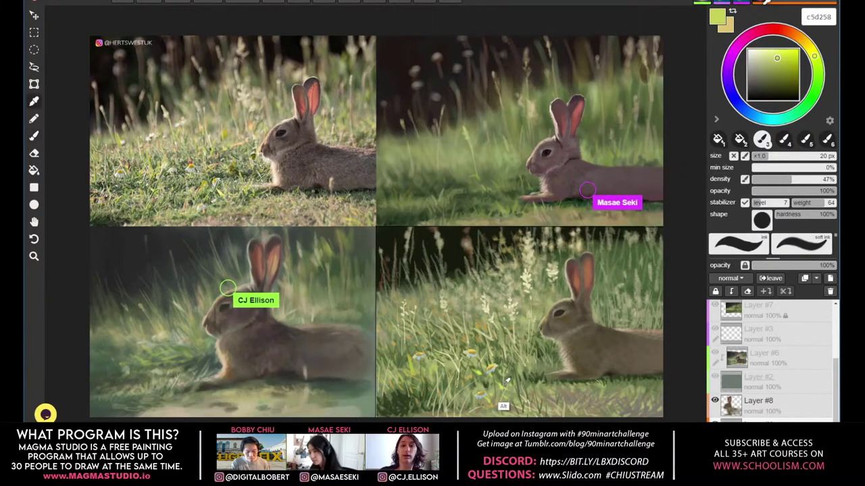
alt+click(504, 383)
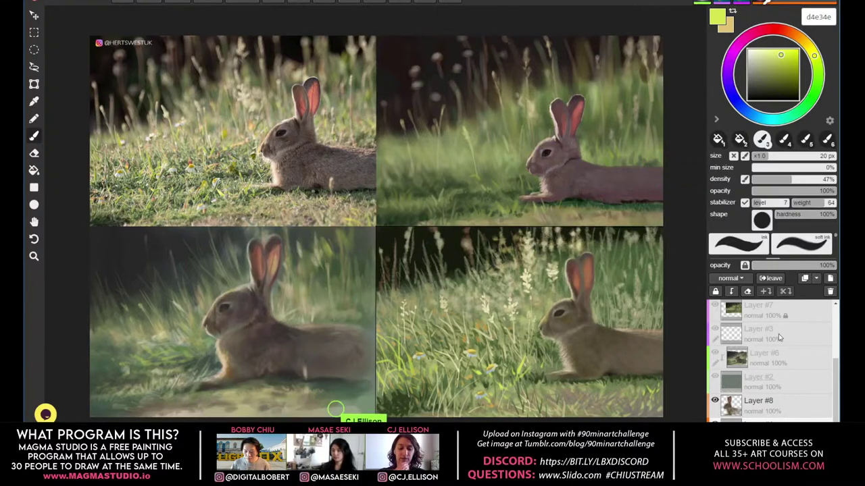
Shade the rabbit's foreleg and body on Layer #8 with sampled browns 4c4735 and 484432, lowering the brush density to 9%
alt+click(573, 371)
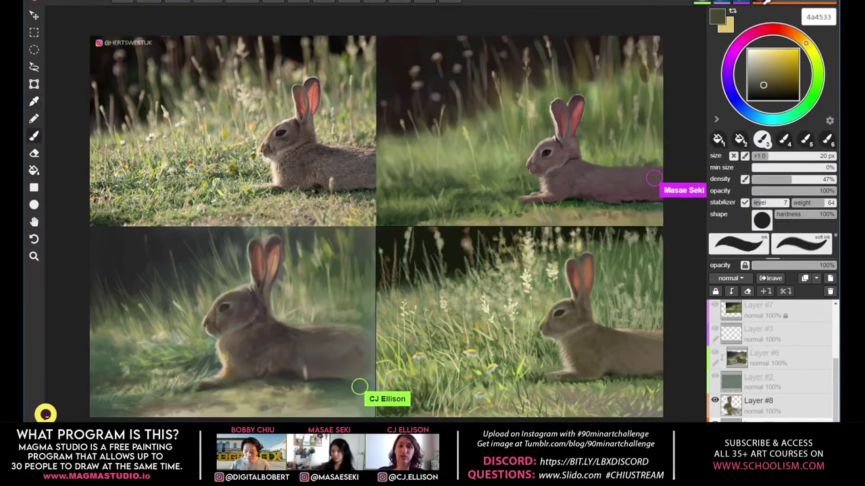
alt+click(620, 350)
alt+click(631, 351)
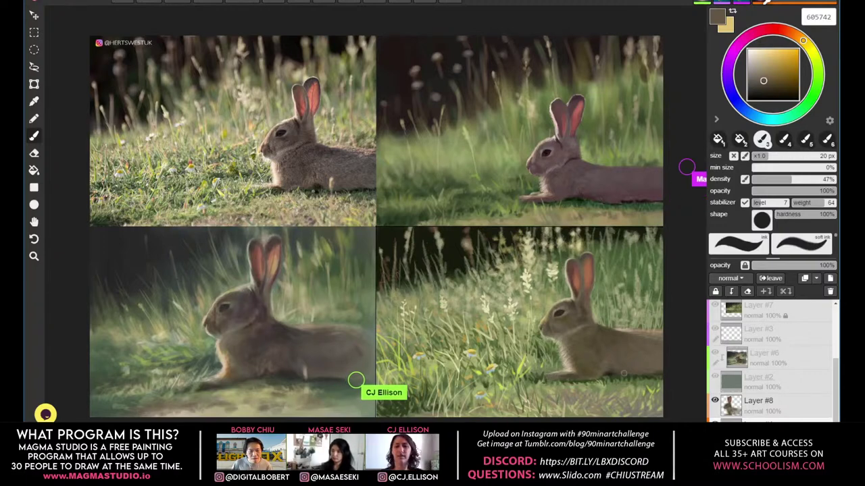
alt+click(562, 373)
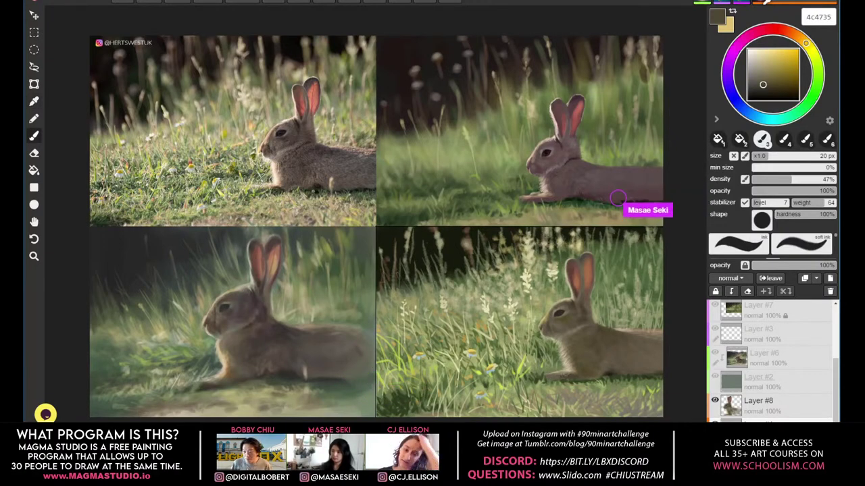
click(769, 181)
drag(768, 181, 763, 180)
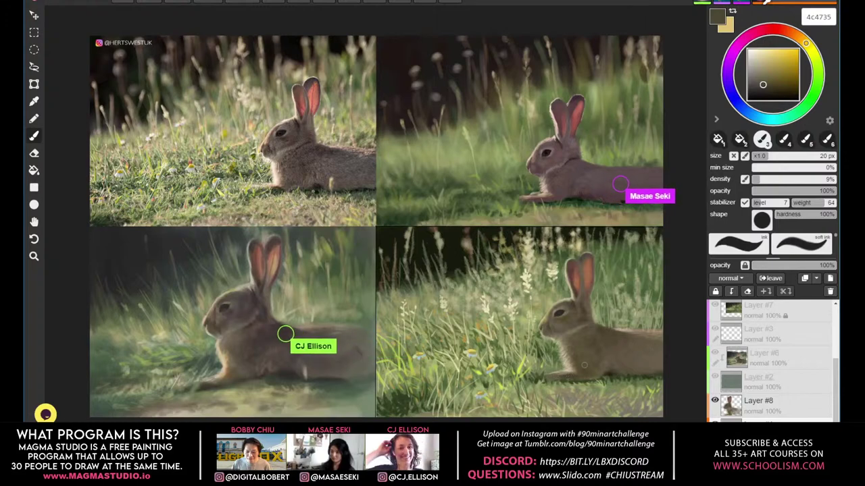
alt+click(555, 376)
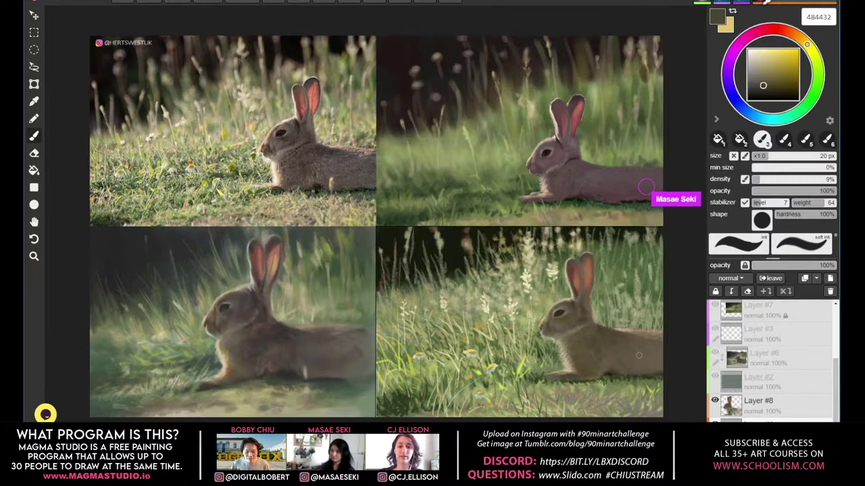
double_click(791, 404)
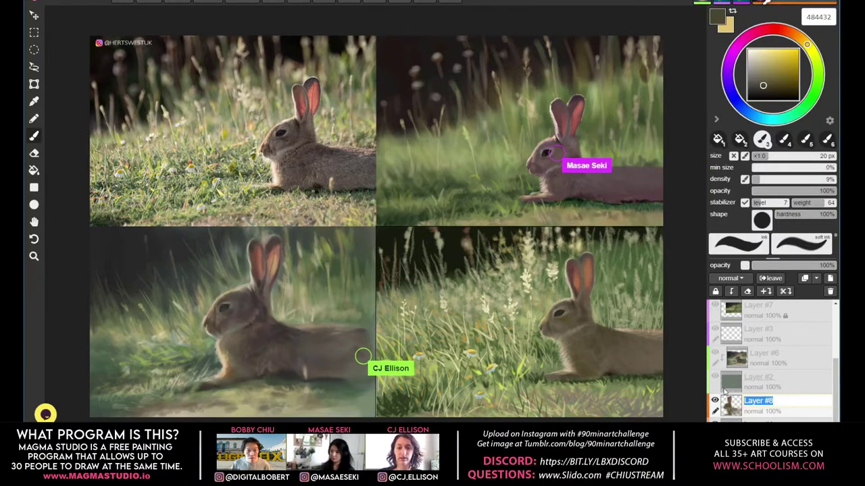
key(Escape)
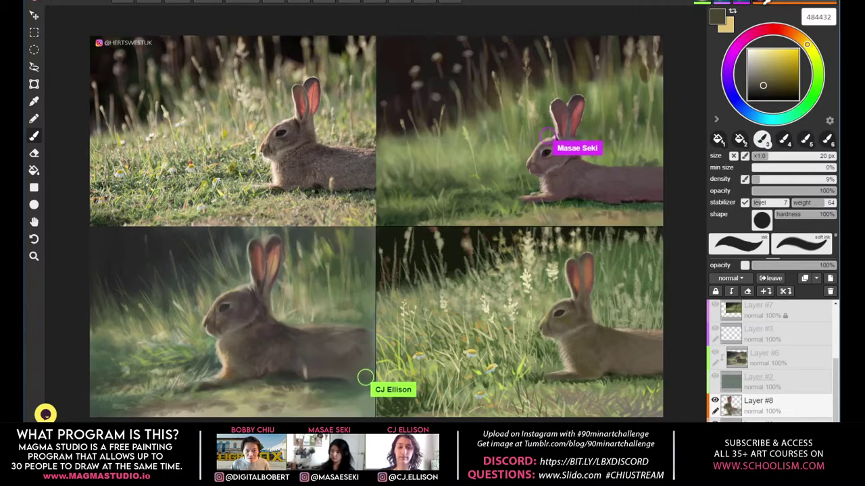
Add a layer above Layer #8 and paint fine grass blades along the rabbit's underside in sampled greens at 10 px and 24% density
alt+click(612, 380)
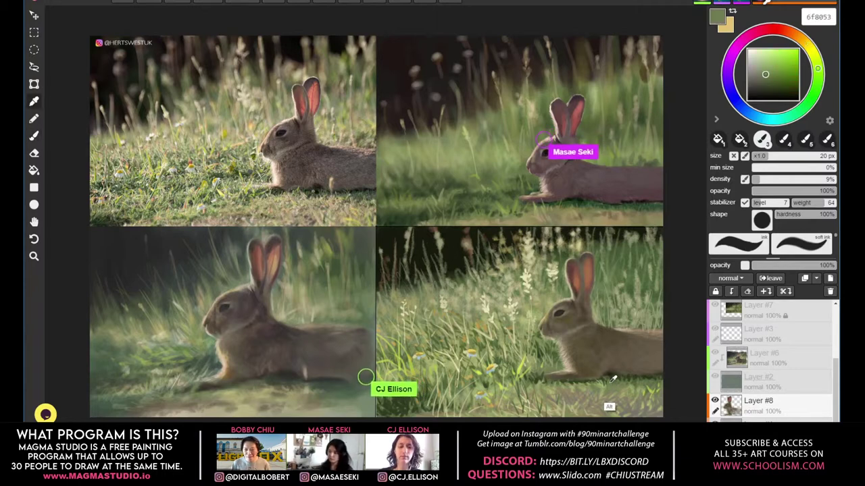
click(770, 179)
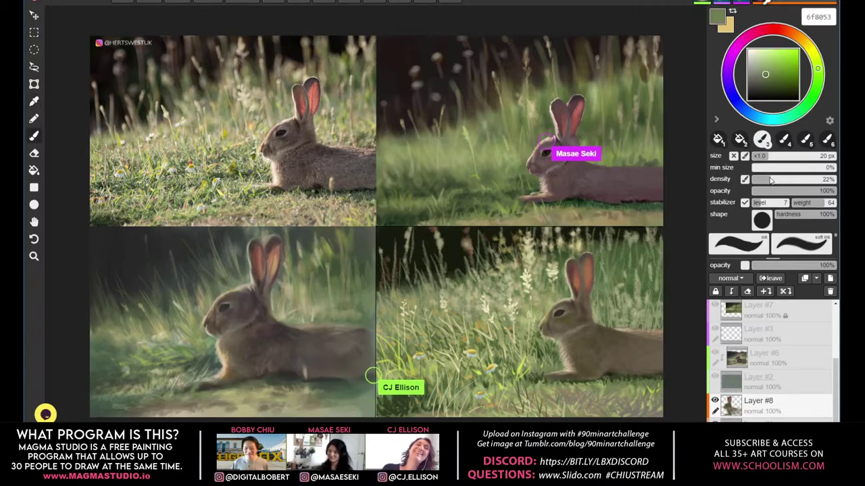
key(bracketleft)
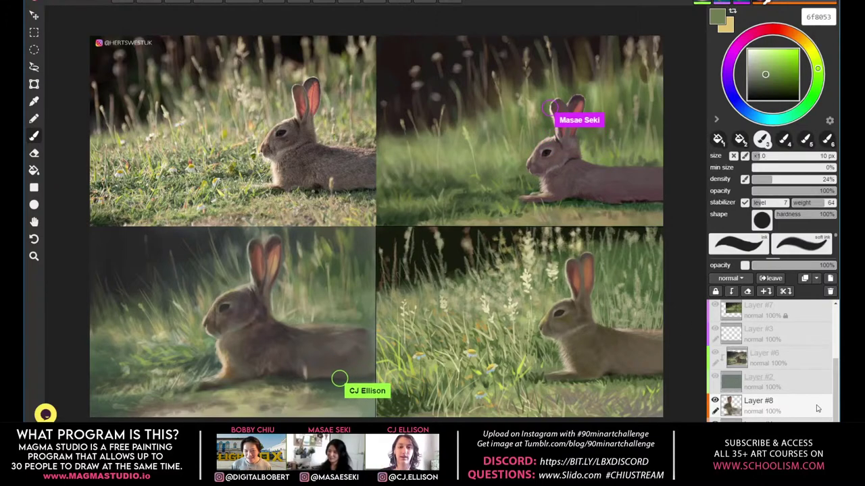
click(830, 279)
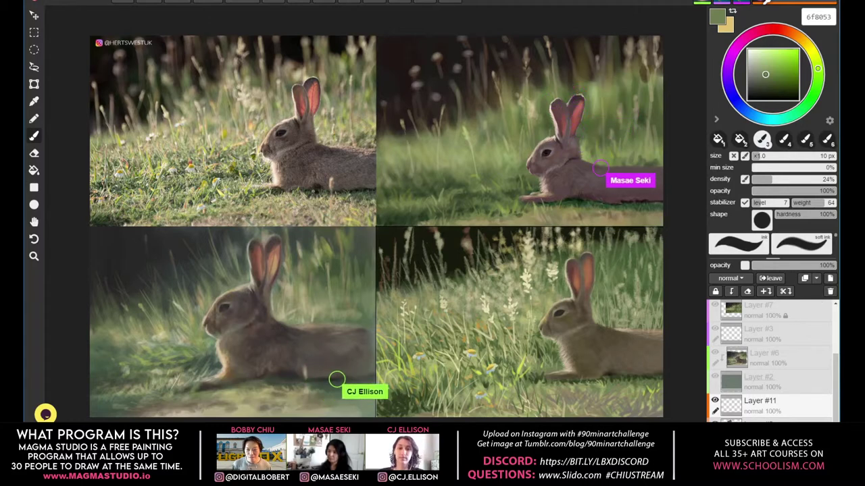
alt+click(587, 377)
alt+click(581, 372)
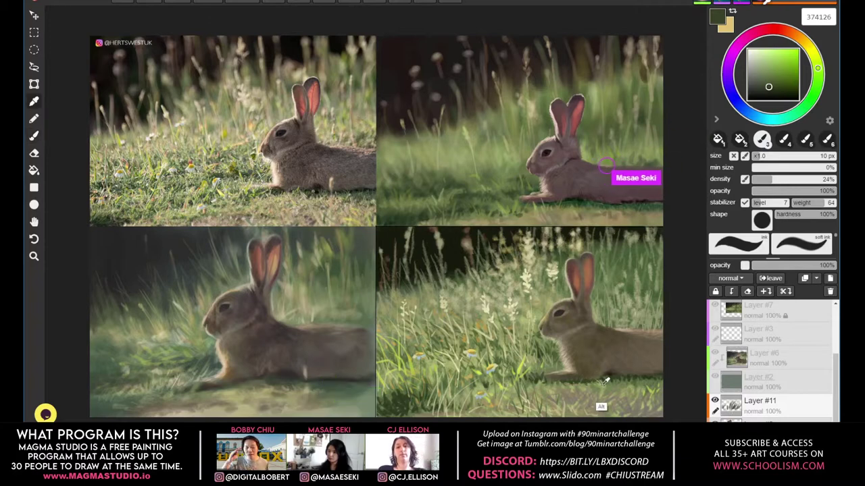
alt+click(578, 372)
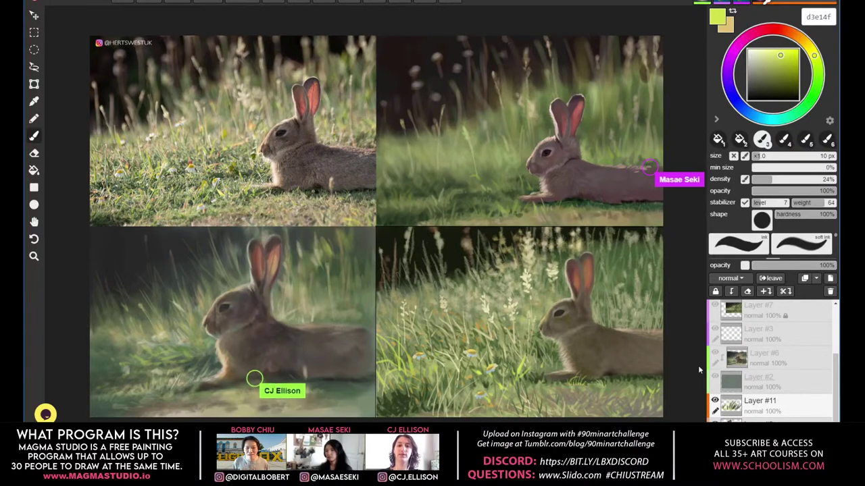
Sketch a small figure wearing a hat against the rabbit's flank in dark green 2f3e20 at 25 px
key(bracketright)
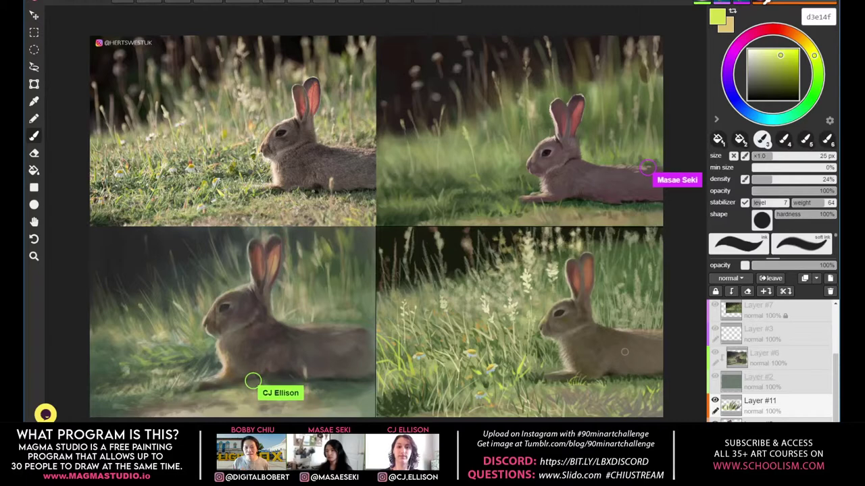
alt+click(653, 375)
alt+click(660, 372)
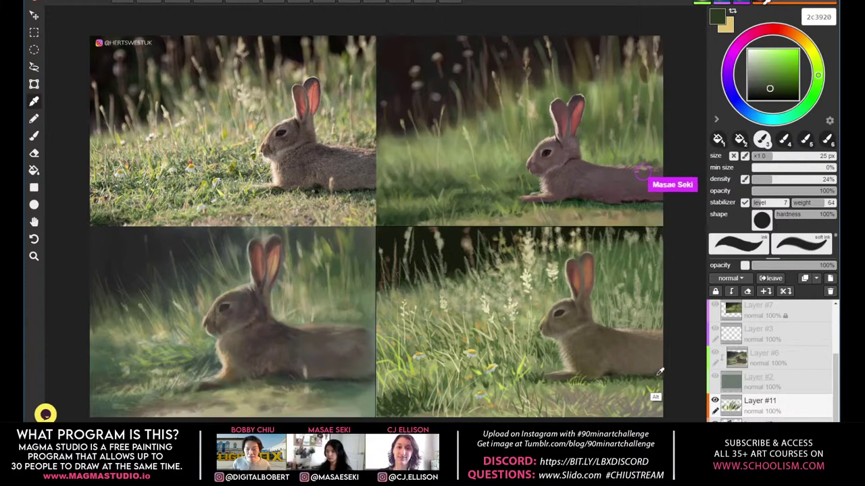
alt+click(657, 371)
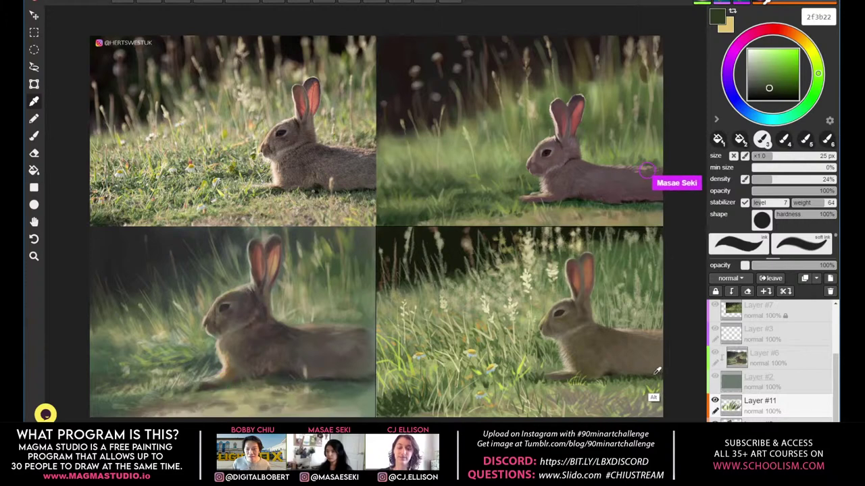
alt+click(615, 391)
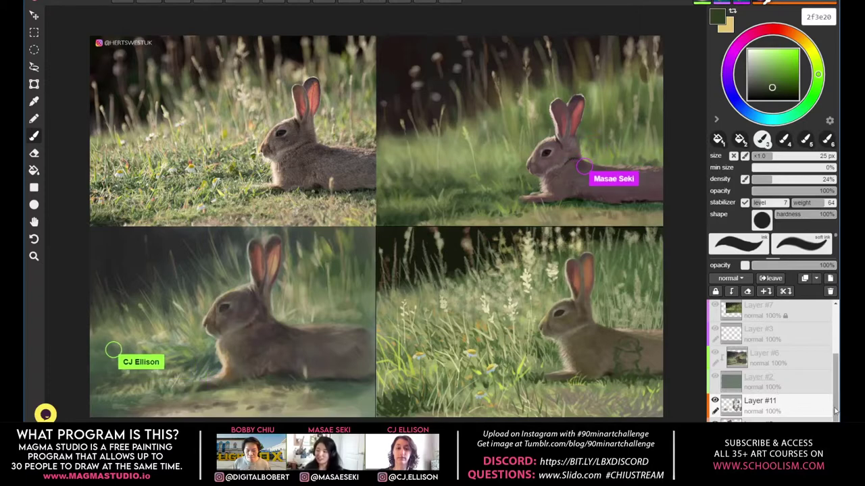
Add a layer between Layer #8 and Layer #11, and fill in the figure's hat on Layer #11 with dark green 272e0f and lighter green 535f21
scroll(835, 411, down, 2)
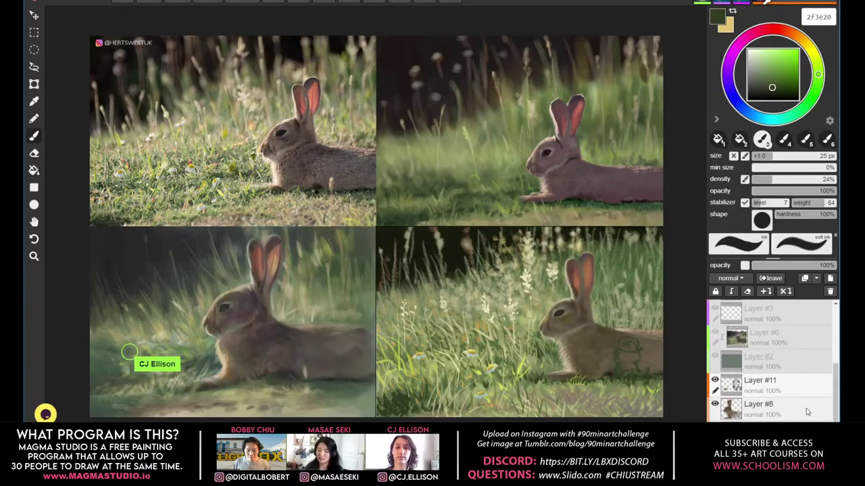
click(806, 411)
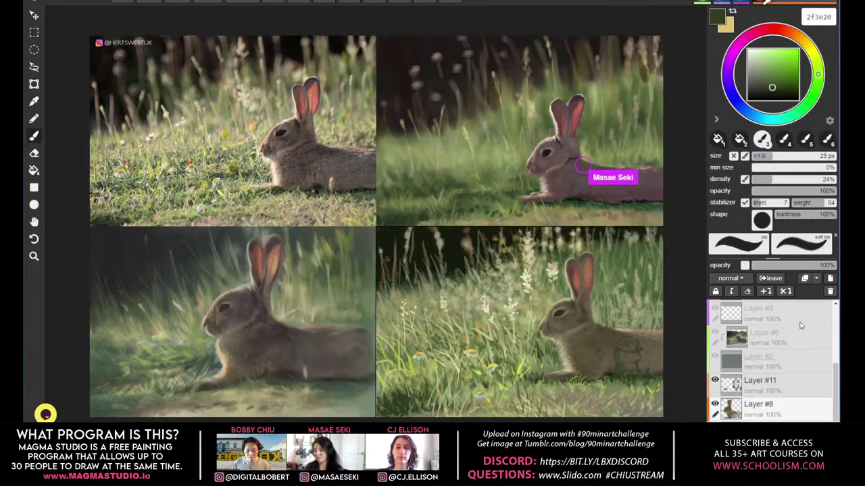
alt+click(616, 363)
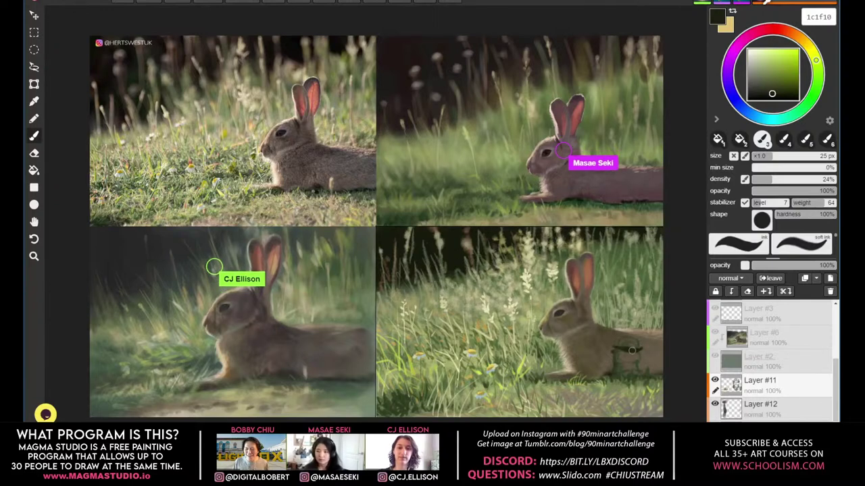
drag(772, 94, 780, 84)
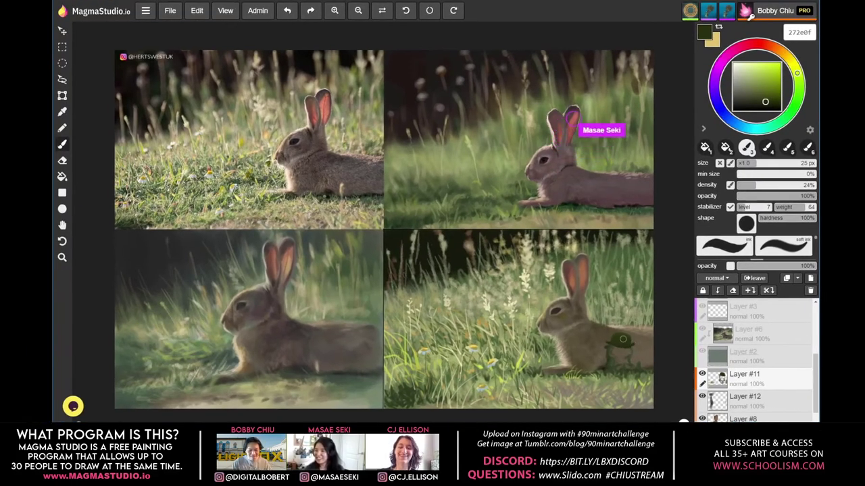
key(alt)
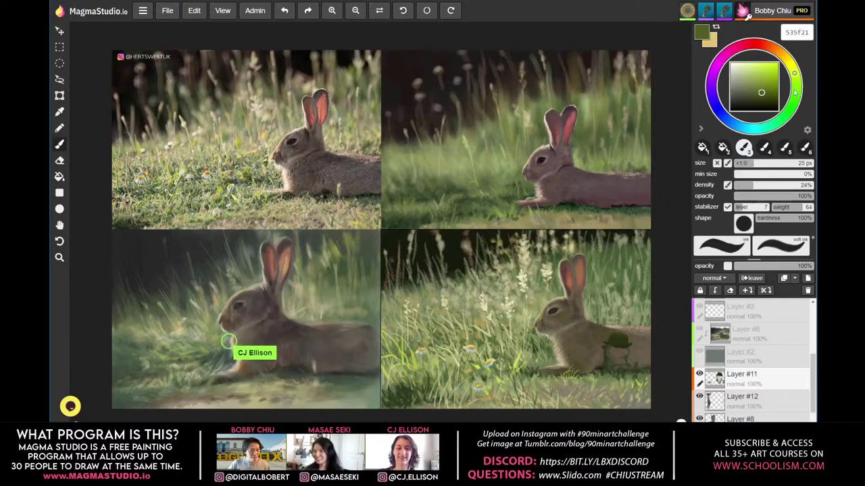
Try blue and teal tints on the small figure's hat, including 214b5f, 739697, 4f7374 and 3b5e5f
click(739, 127)
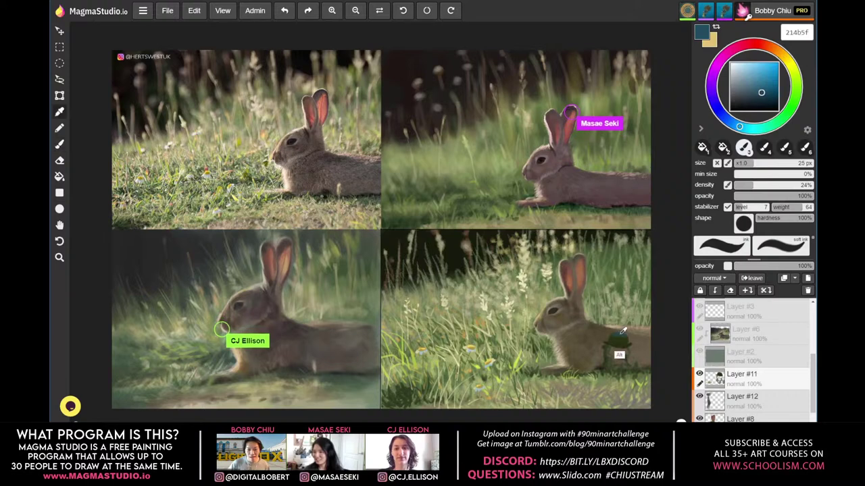
click(741, 80)
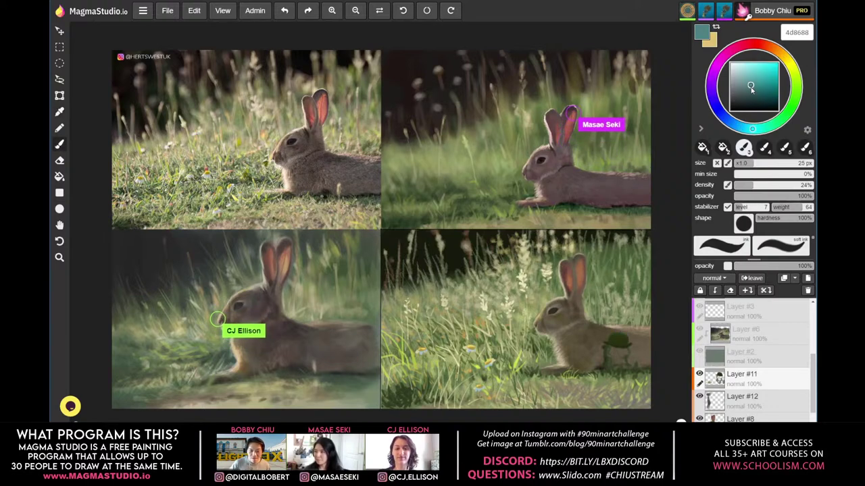
click(741, 82)
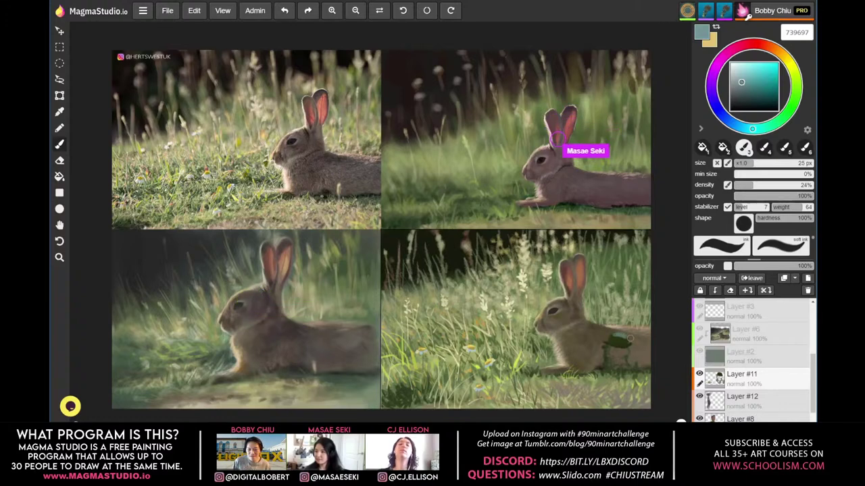
click(745, 90)
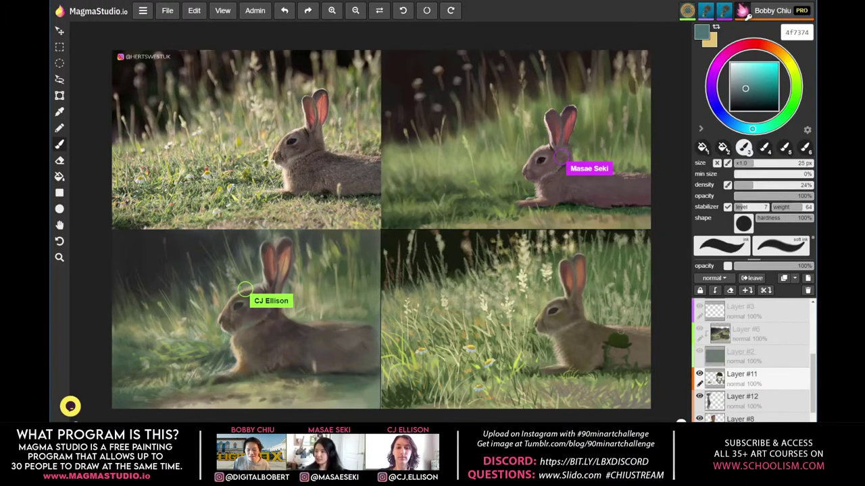
click(747, 93)
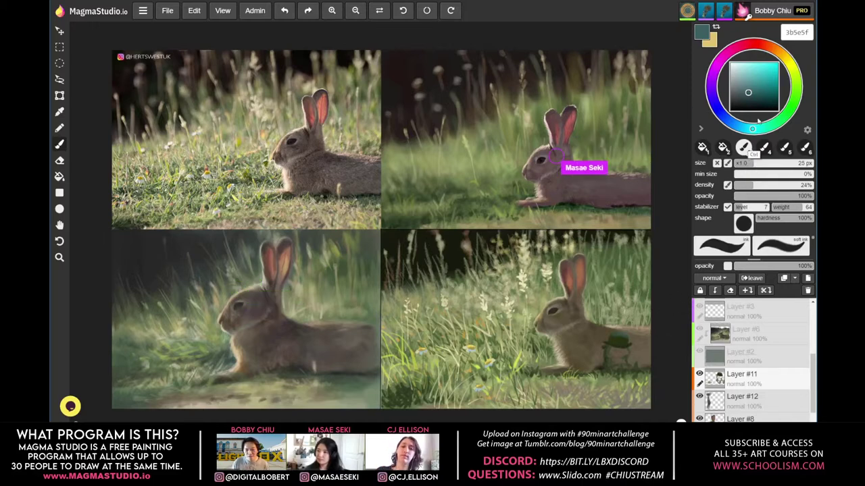
ctrl+click(617, 356)
Shade the small figure's hat with olive 45501f and sampled dark green 272e10, reducing the brush density to 10%
click(758, 96)
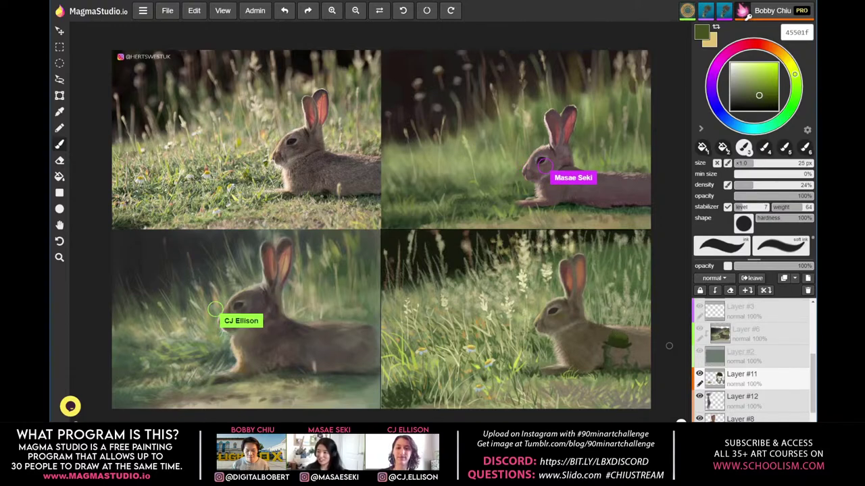
key(alt)
alt+click(623, 338)
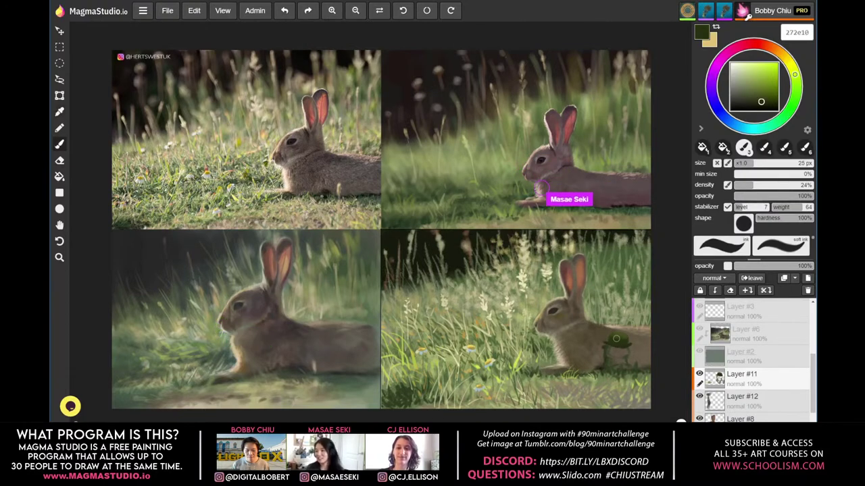
drag(625, 339, 630, 346)
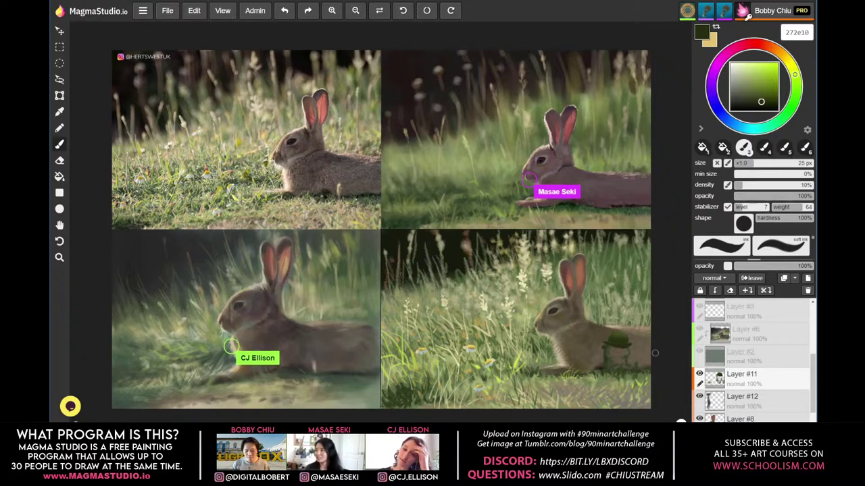
Highlight the hat's crown with yellow-greens 9da65f and c0ca77 at 16 px, and resample dark green 293010 for its shadows
click(750, 79)
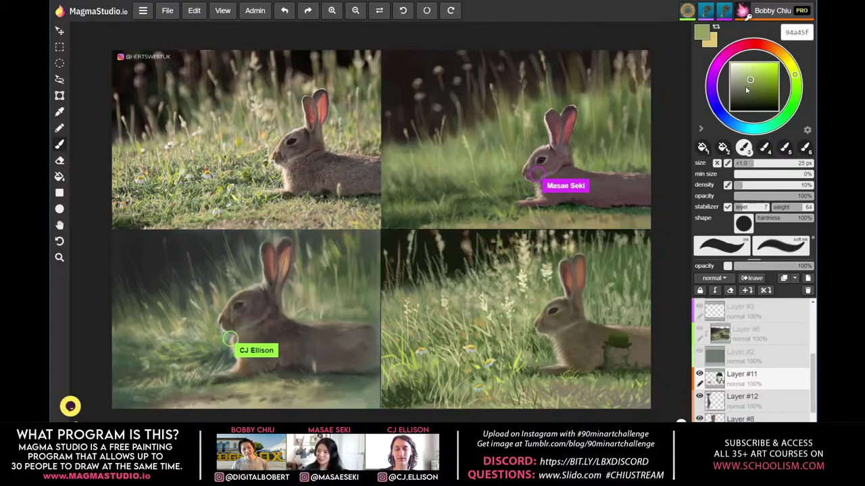
drag(795, 74, 793, 69)
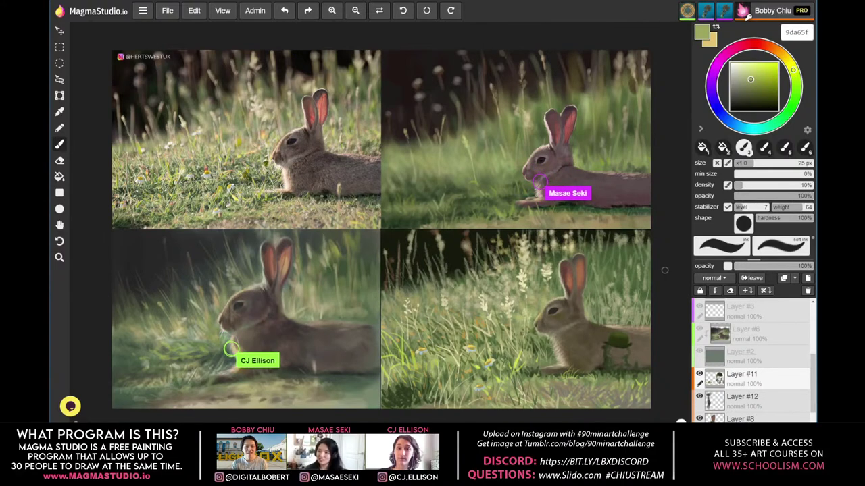
key(bracketleft)
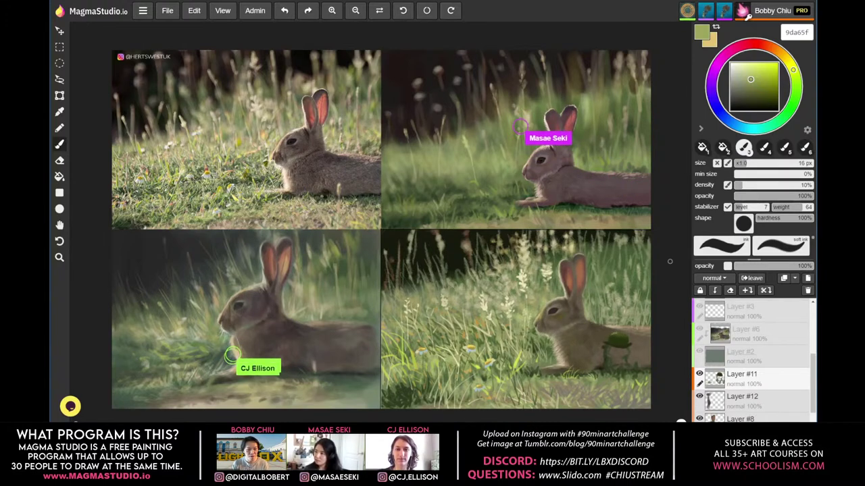
drag(750, 77, 749, 72)
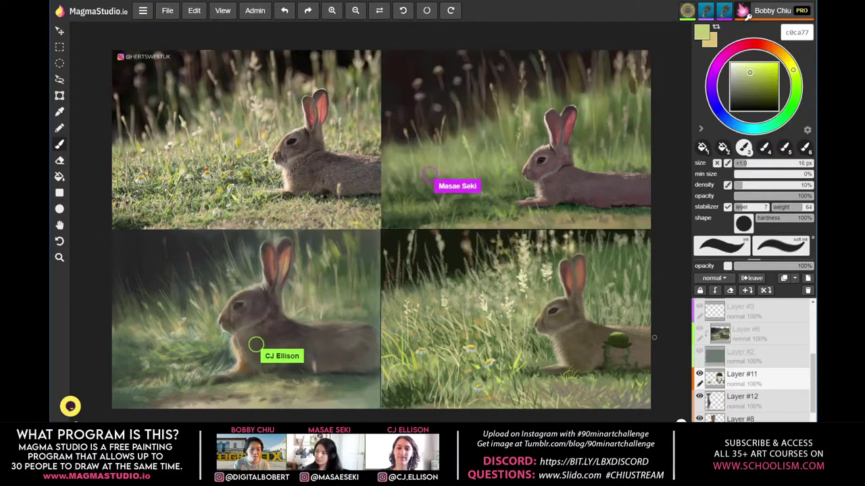
alt+click(617, 338)
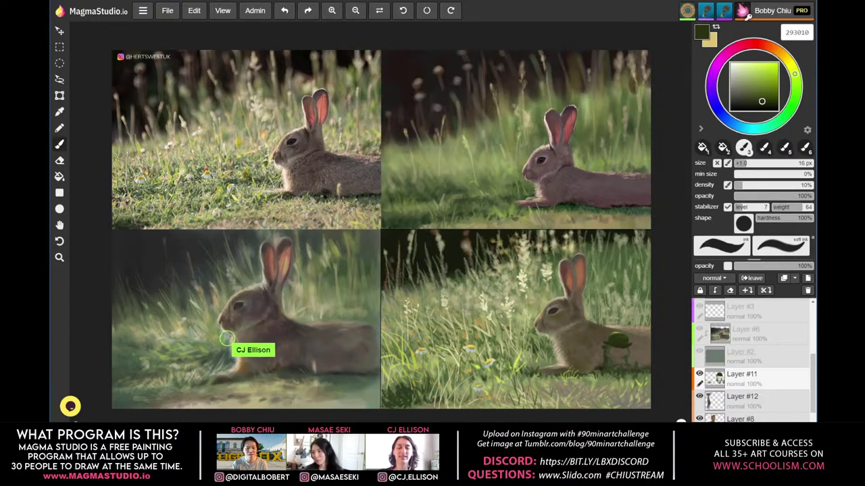
Shade the small figure's hat with greens 394319, 282e0f and 3d471d sampled from the painting
key(alt)
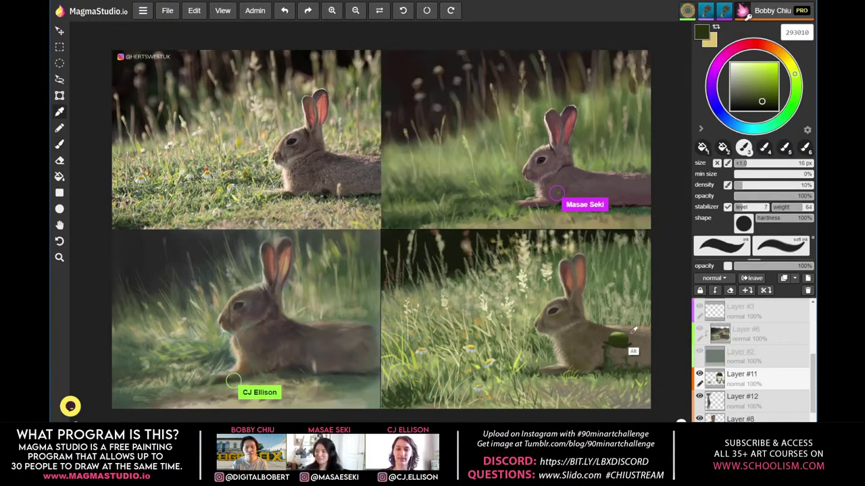
alt+click(633, 331)
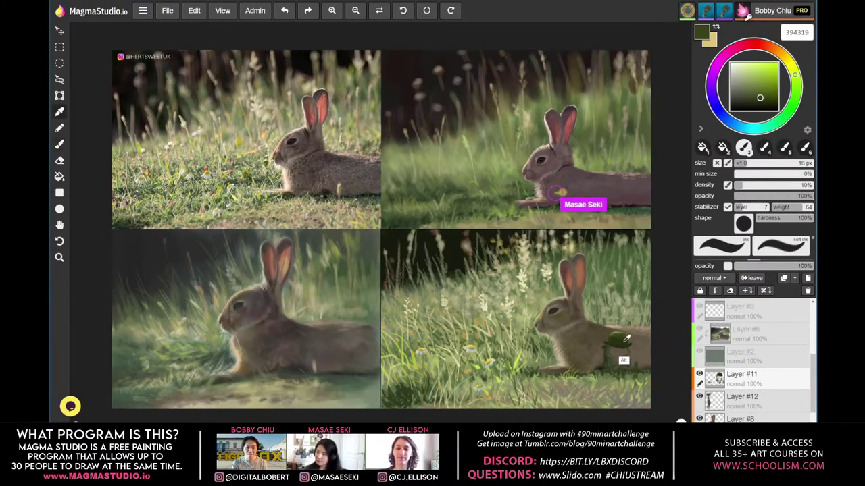
alt+click(620, 340)
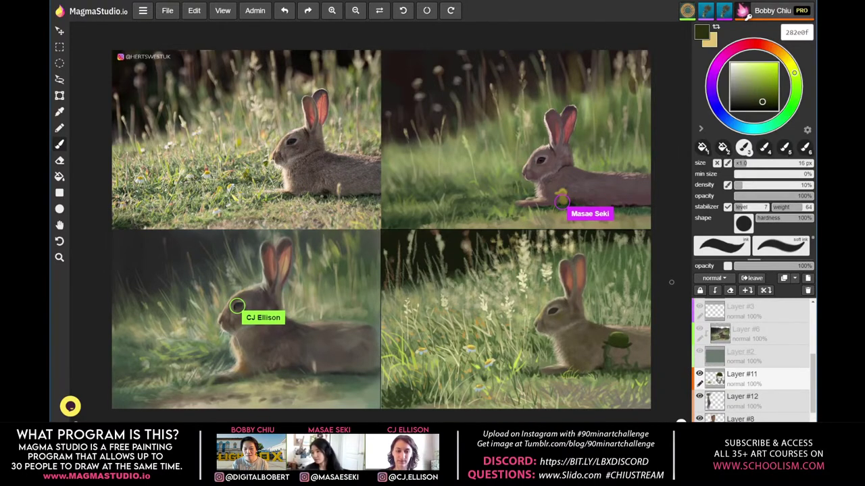
alt+click(617, 333)
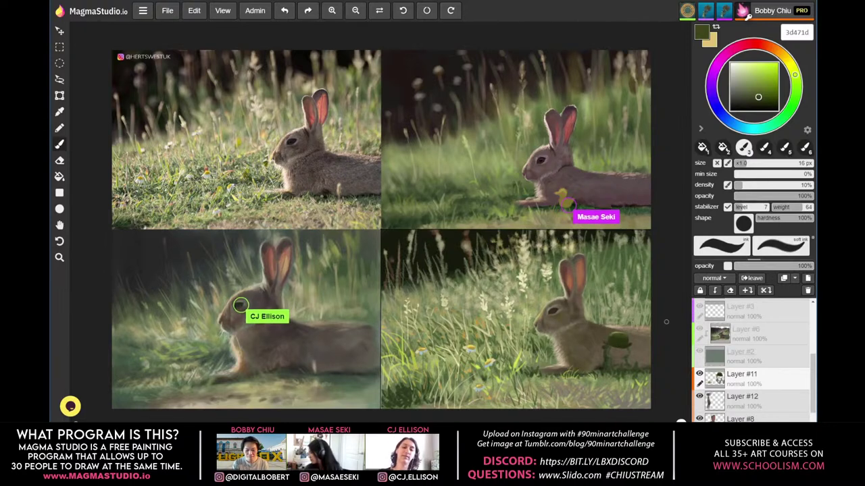
Block in the small figure's face below the hat with browns 47371d, 605242 and 745a3a
drag(794, 75, 783, 56)
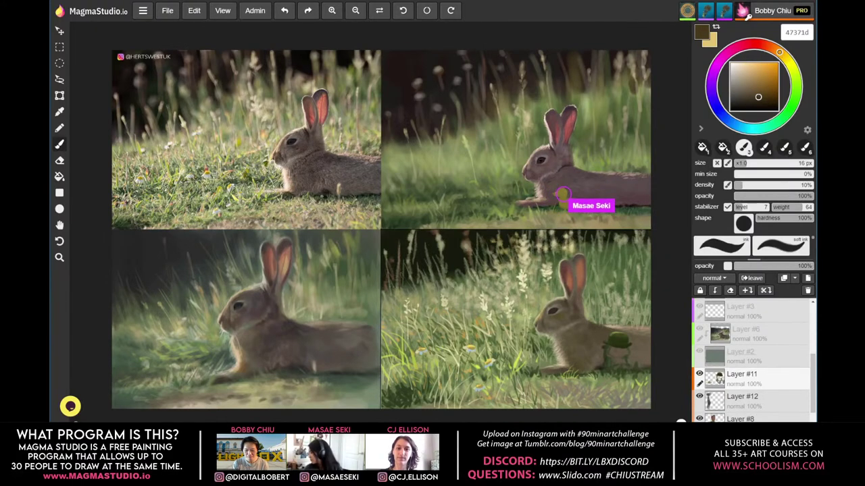
alt+click(625, 348)
alt+click(626, 348)
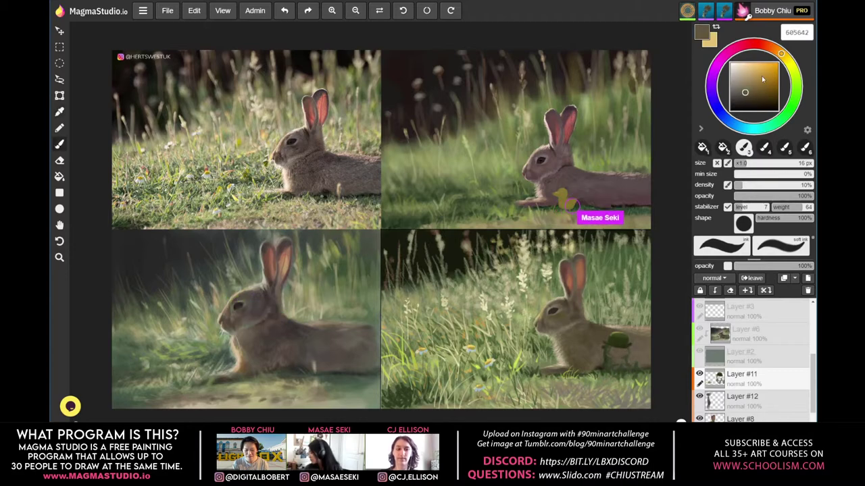
drag(782, 54, 776, 50)
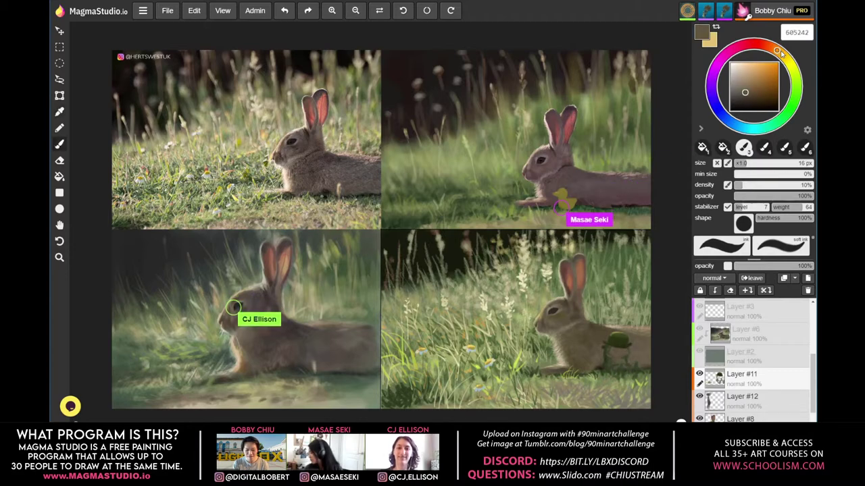
click(756, 89)
click(755, 88)
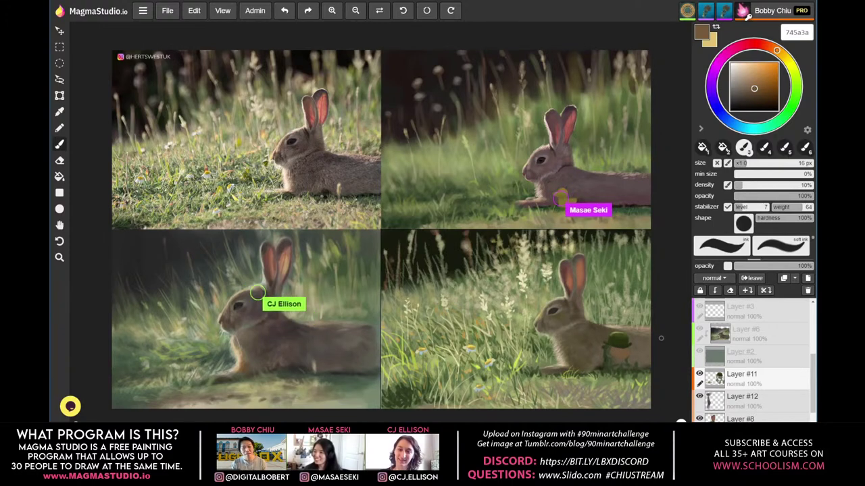
Fill out the small figure's face with yellowish olive 74683a, enlarging the brush to 30 px
click(785, 59)
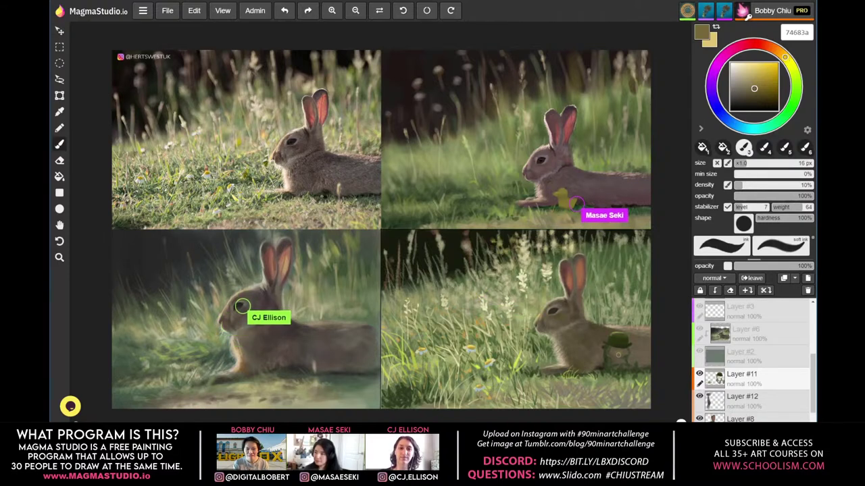
key(bracketright)
key(bracketright)
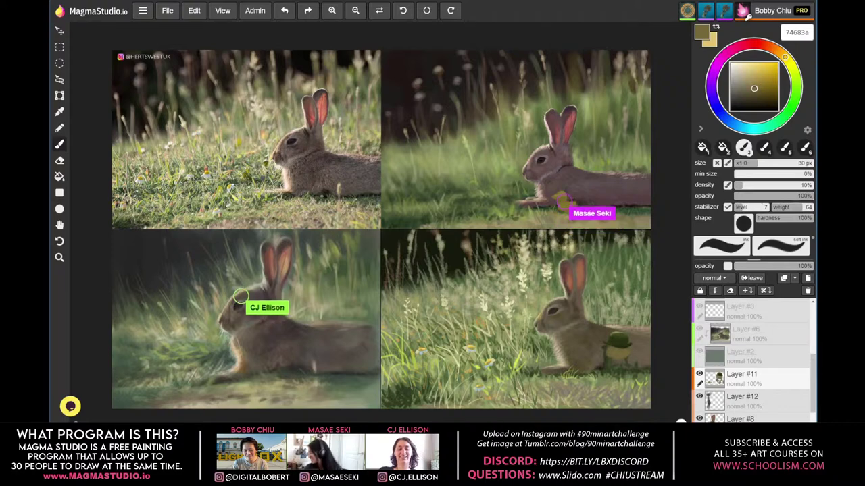
Shade the small figure's face and the area under the hat brim with dark olives 504621, 433a19 and 2e2710, using 16 to 25 px brushes
click(758, 98)
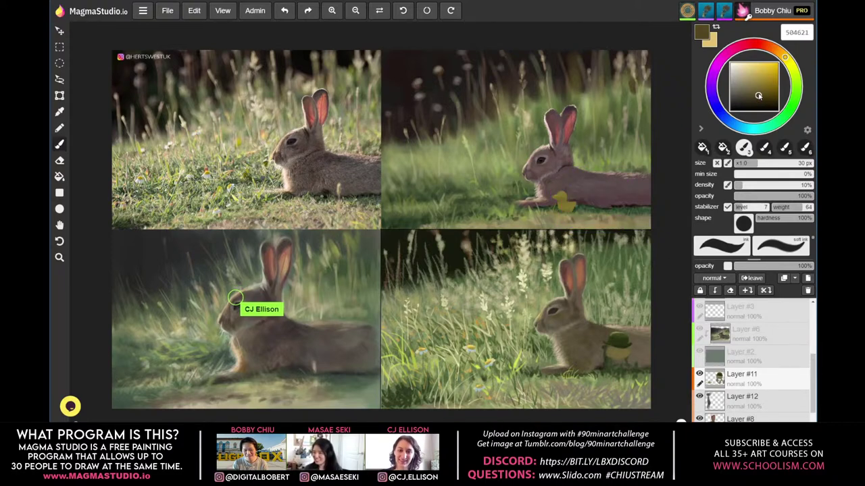
click(760, 99)
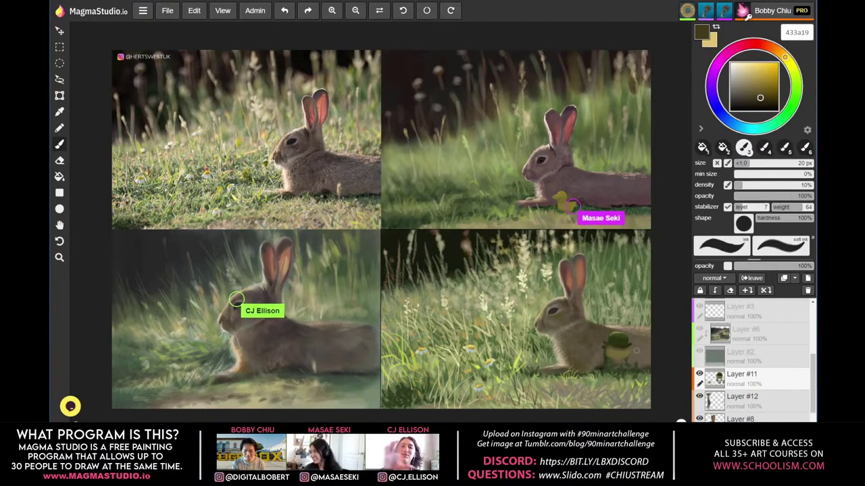
key(bracketright)
key(bracketleft)
key(bracketleft)
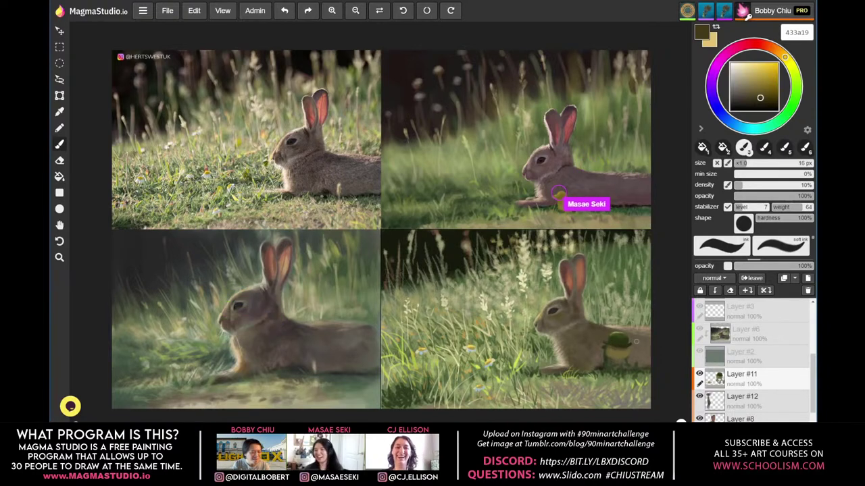
click(761, 100)
drag(761, 101, 760, 104)
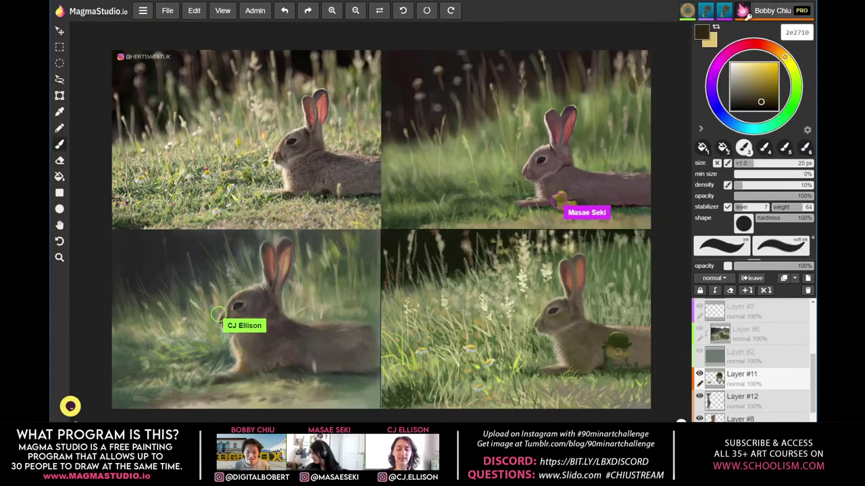
Darken the small figure with brown 2e2110 at 52% brush opacity and 12 px, and add warmer brown 473114 at full opacity
click(774, 196)
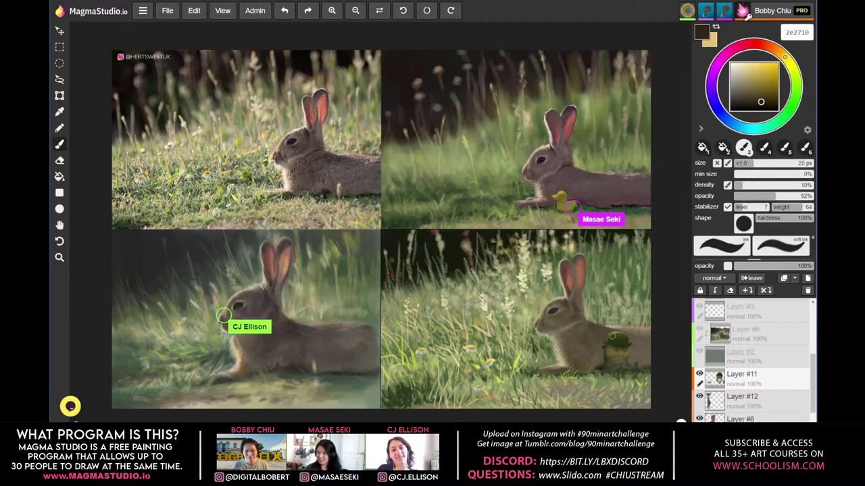
click(781, 55)
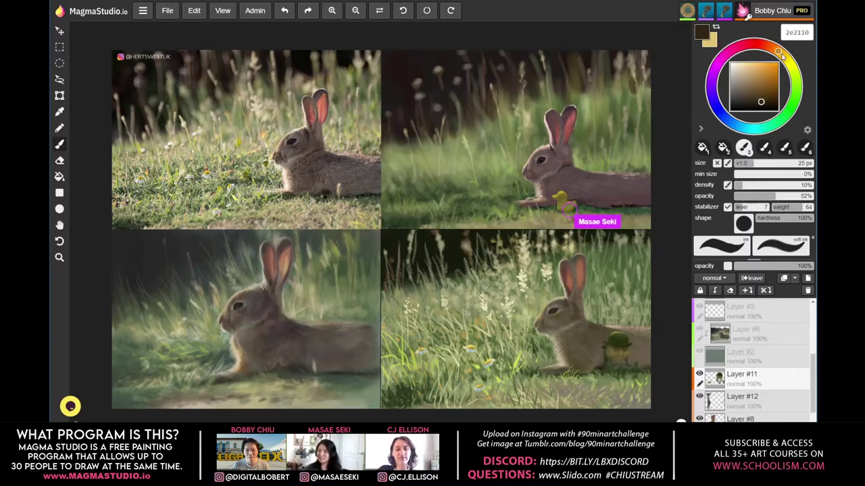
key(bracketleft)
key(bracketleft)
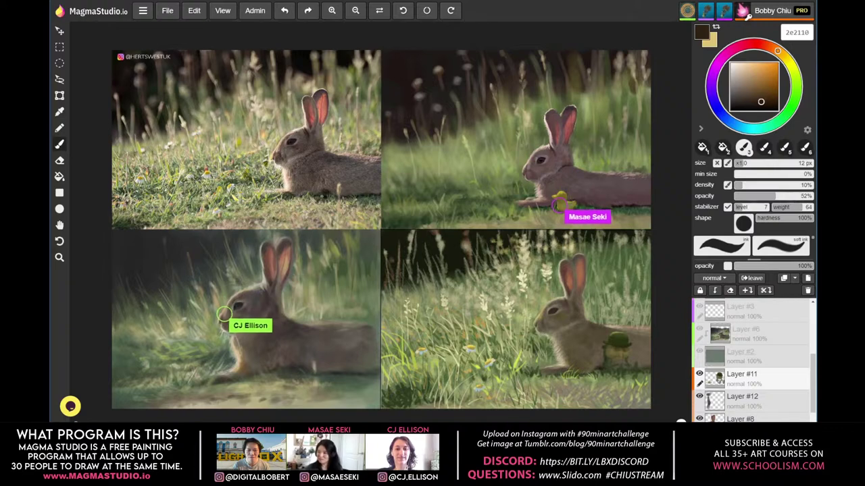
drag(762, 102, 763, 96)
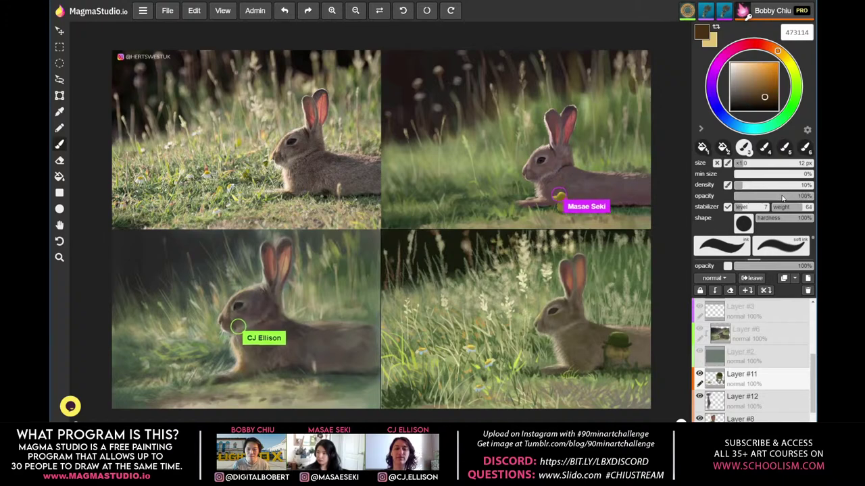
Raise the brush density to 14% and refine the small figure's face with warm brown 614531 and dark olives 433a1b and 3b3317
drag(749, 187, 748, 187)
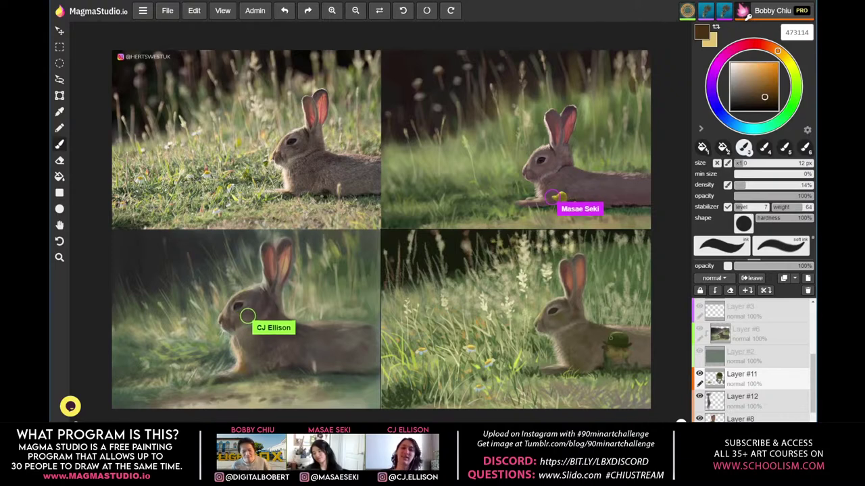
key(alt)
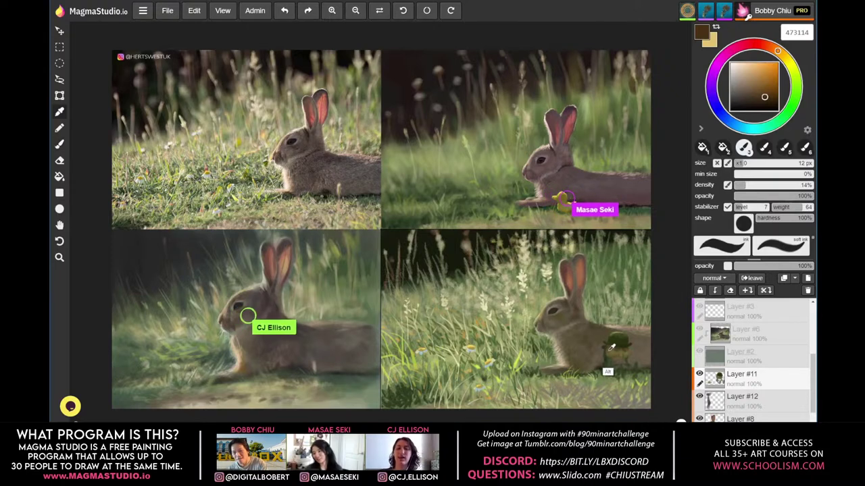
alt+click(611, 347)
click(775, 50)
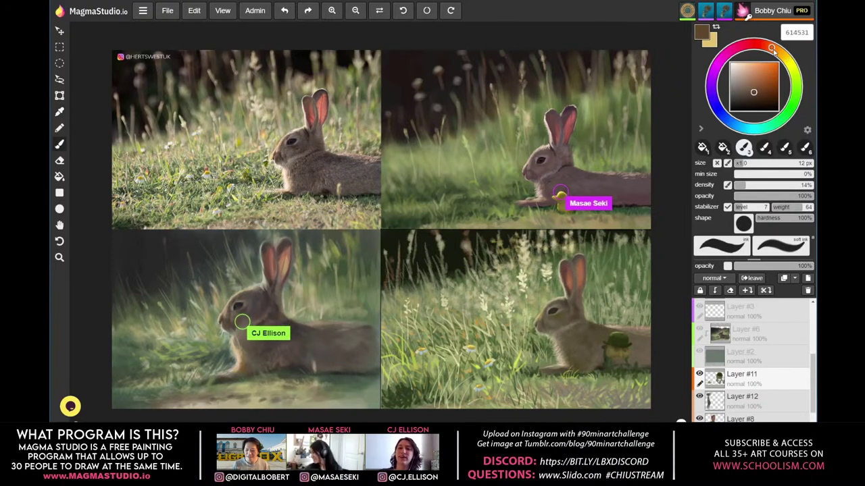
drag(754, 93, 755, 87)
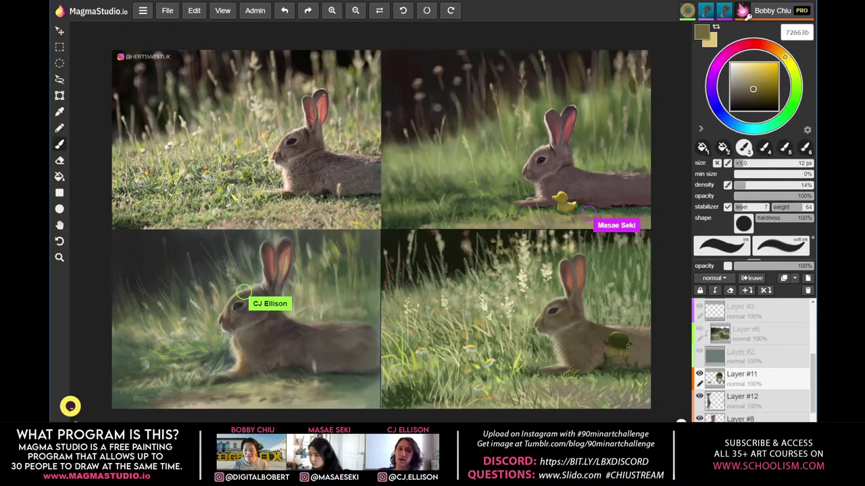
click(757, 97)
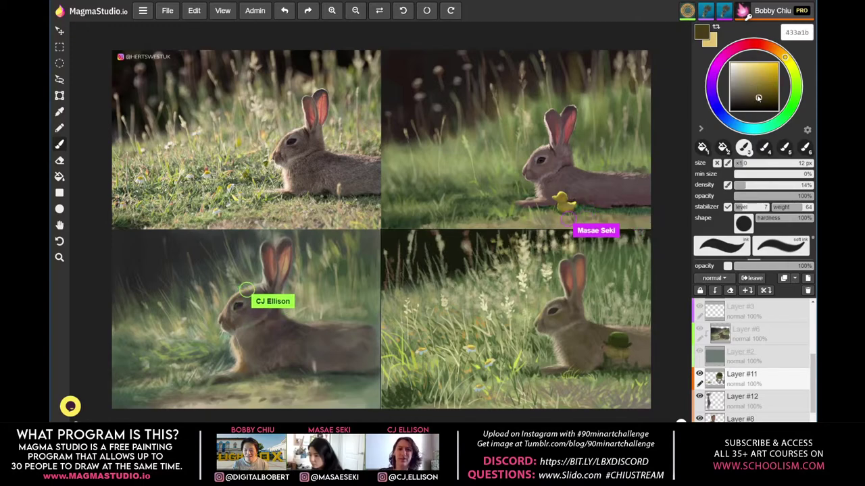
click(759, 99)
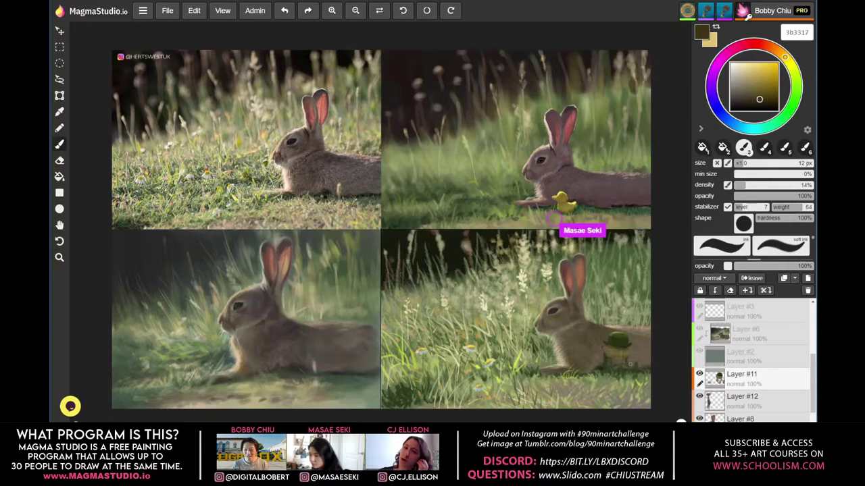
Lighten the small figure's face with sandy tones b1a062 and 95864f, using a 16 px brush for the latter
scroll(618, 341, up, 5)
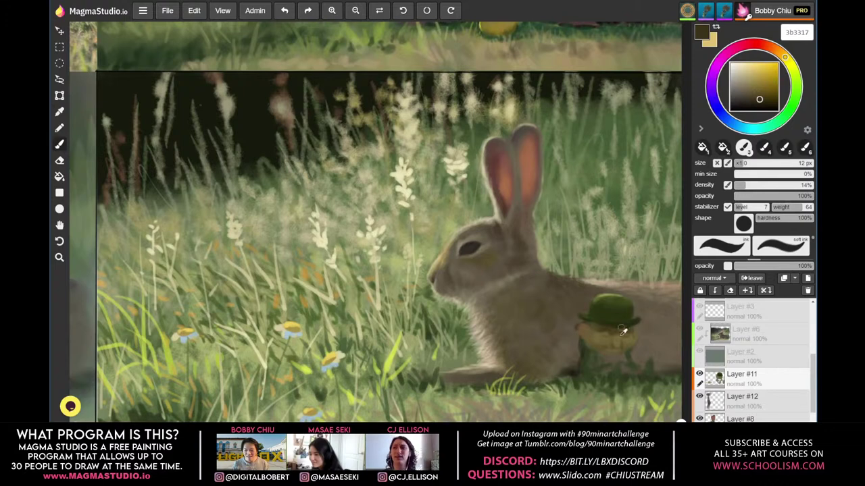
alt+click(614, 358)
drag(753, 83, 751, 80)
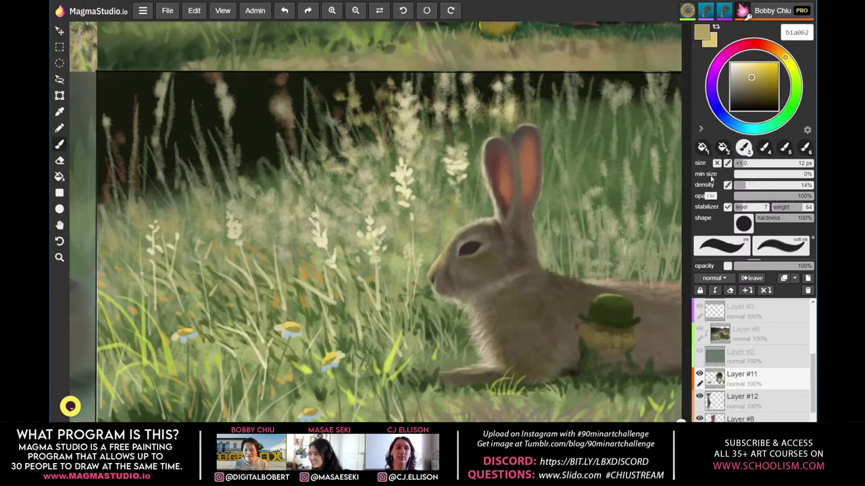
drag(753, 81, 752, 82)
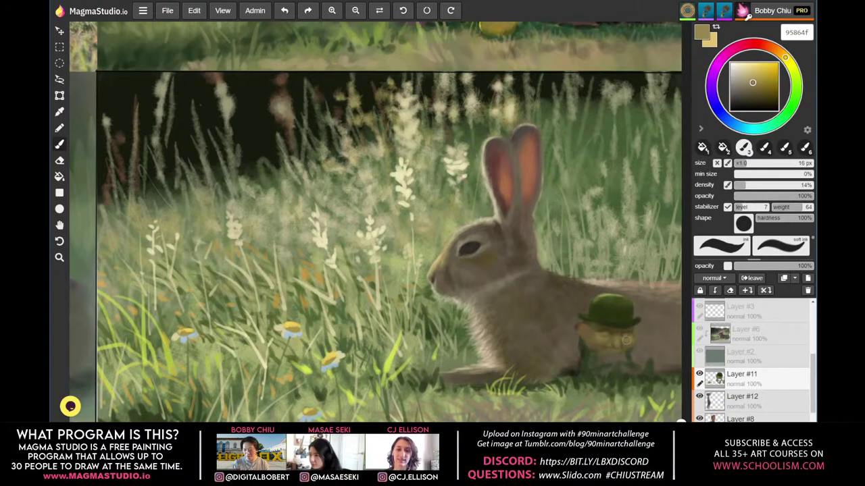
Paint the dark features of the small figure's face with near-black 1a170a and 120f06 at 16 px
scroll(626, 339, down, 5)
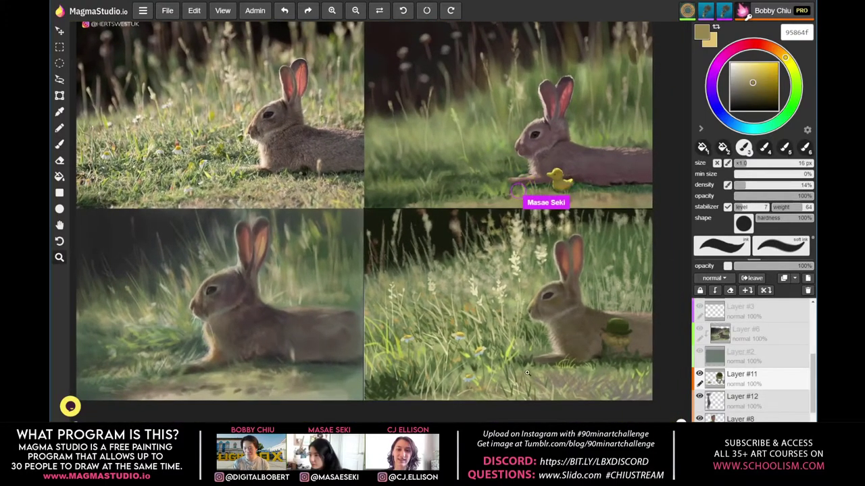
drag(580, 335, 598, 348)
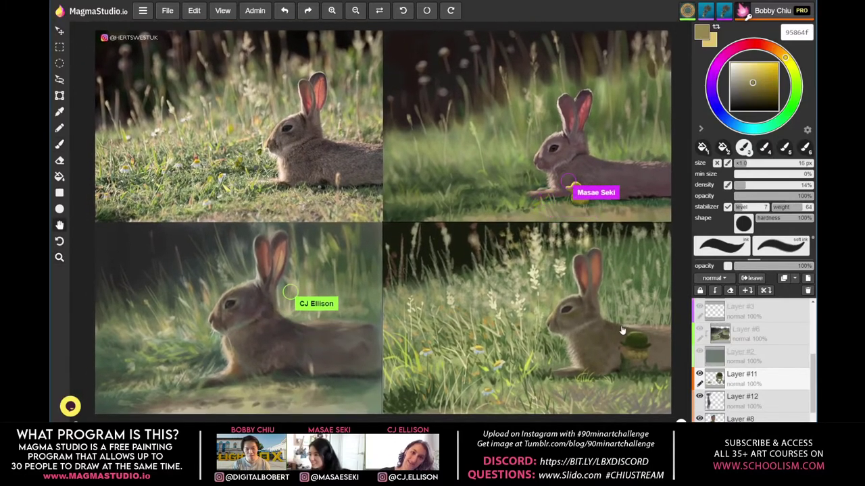
scroll(619, 336, up, 1)
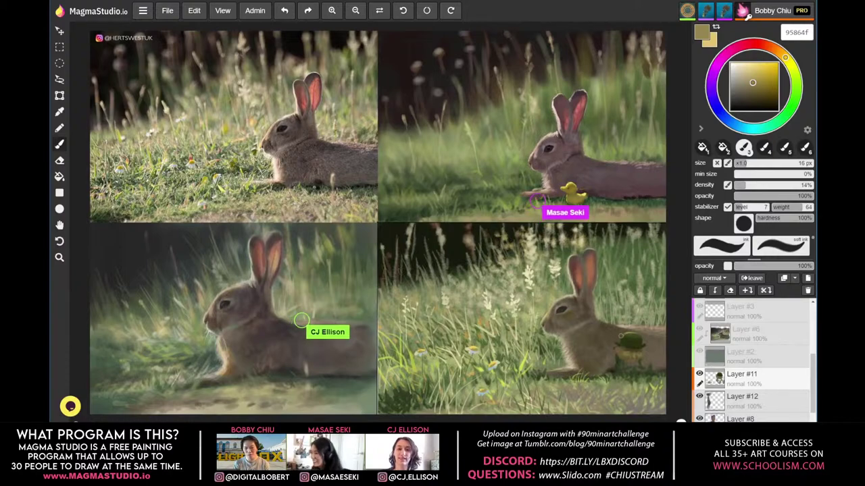
scroll(617, 336, up, 1)
scroll(617, 336, up, 1)
scroll(621, 337, up, 1)
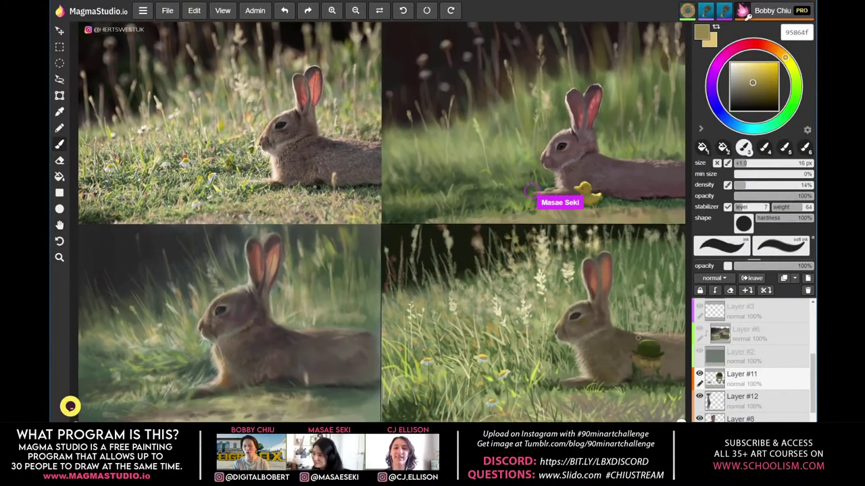
scroll(637, 338, down, 1)
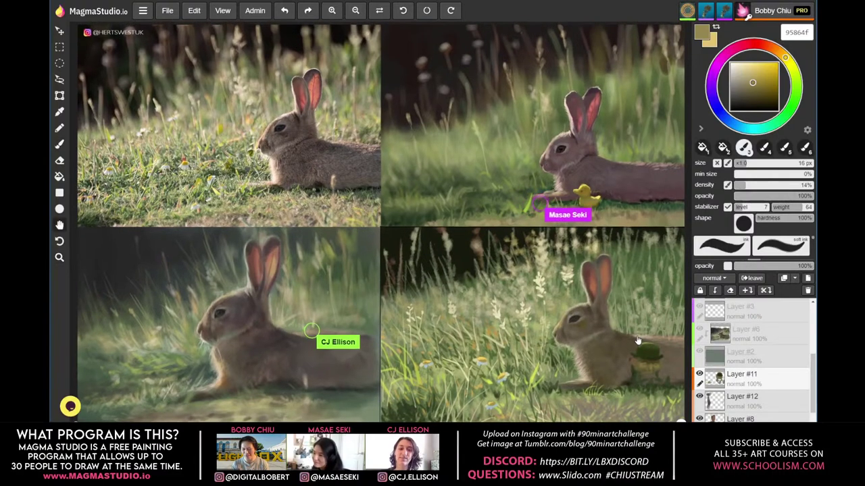
key(b)
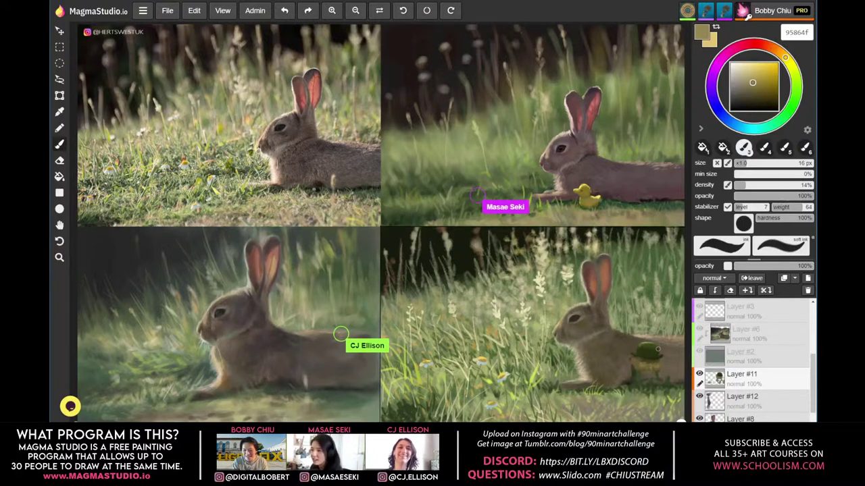
click(760, 106)
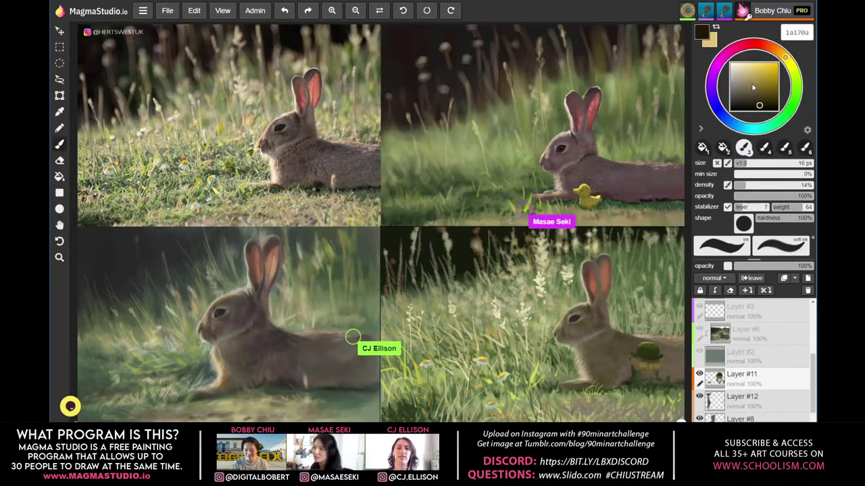
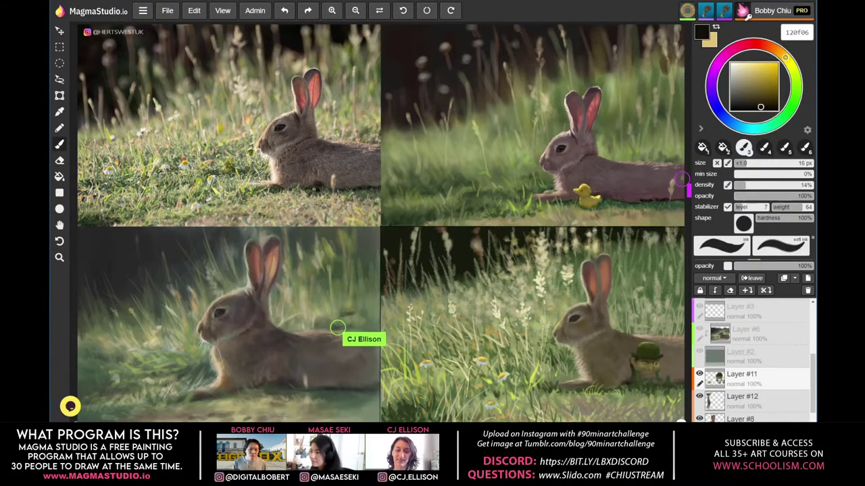
Refine the small figure's face and coat with olive 5c542e and dark greens 293010, 161a09 and 232713 at 16 px
key(alt)
alt+click(642, 364)
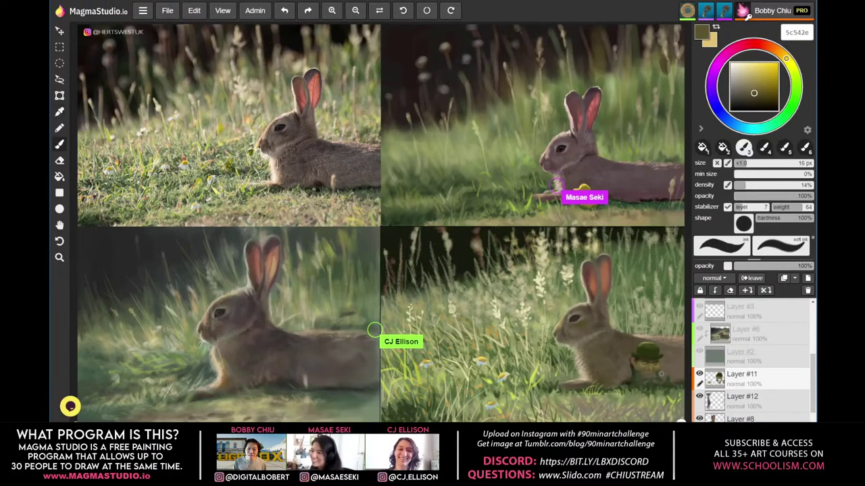
alt+click(640, 375)
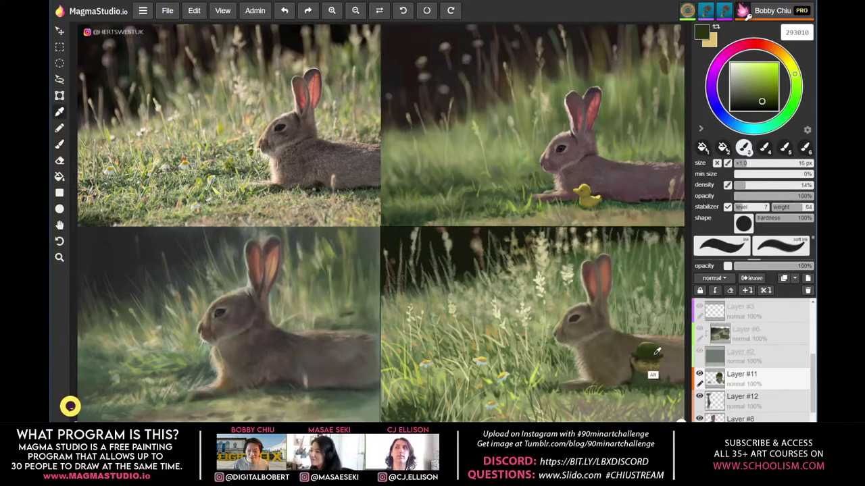
click(762, 105)
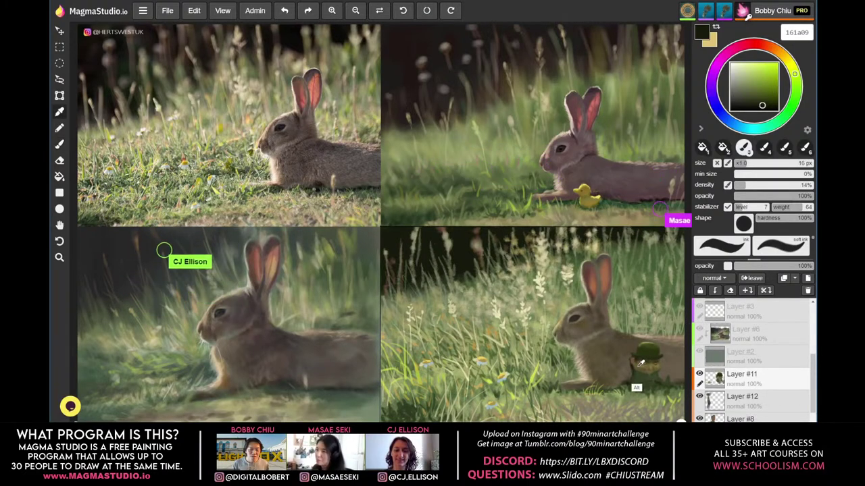
alt+click(649, 381)
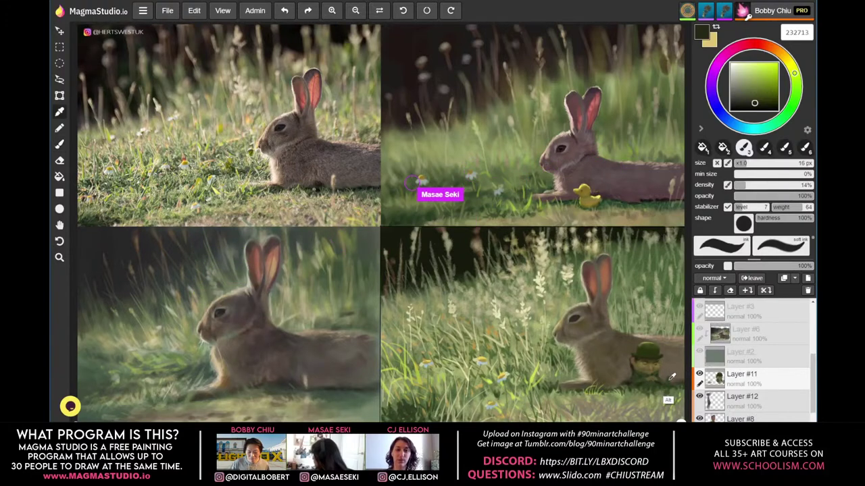
Paint the small figure's upturned shoes with near-black green 12160c and pick grey-green 414a36 for their lighter accents
alt+click(672, 377)
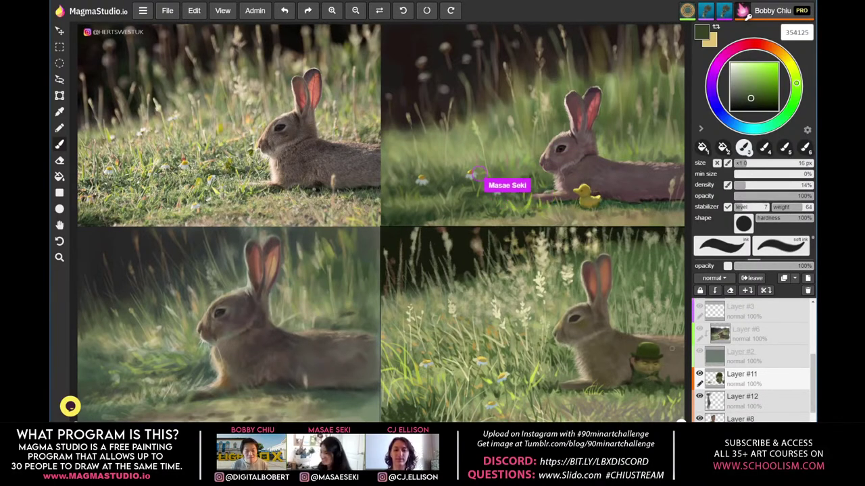
click(751, 103)
click(753, 105)
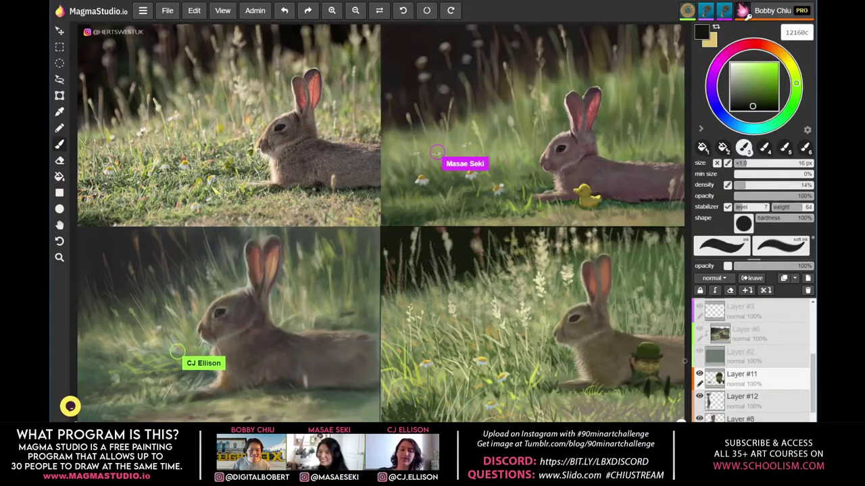
click(743, 98)
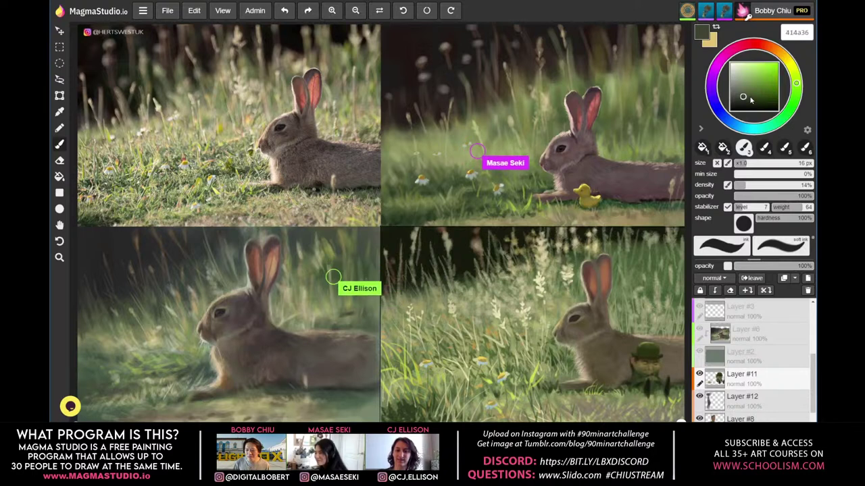
click(742, 97)
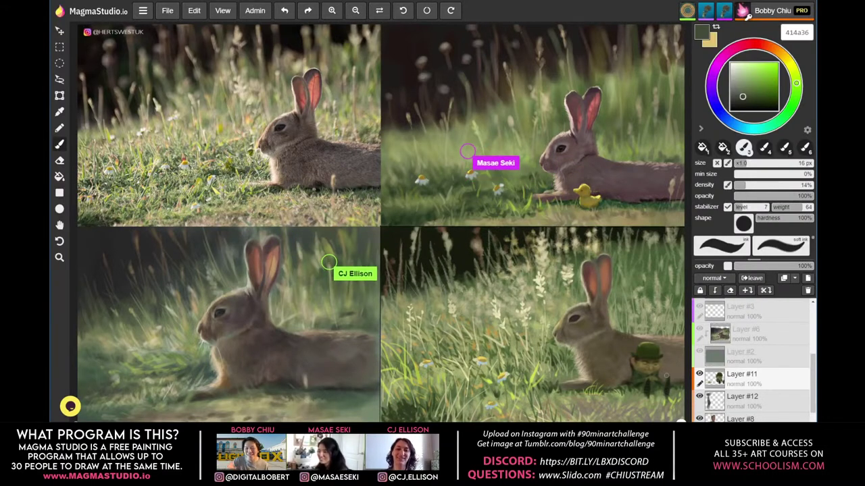
Sample the green by the small figure's hat, lighten it to a4ae65 and enlarge the brush to 35 px
key(alt)
alt+click(649, 337)
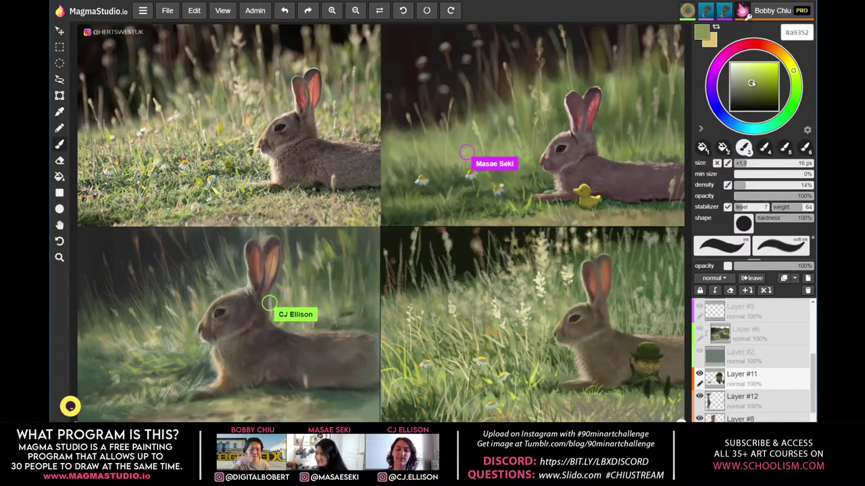
click(750, 80)
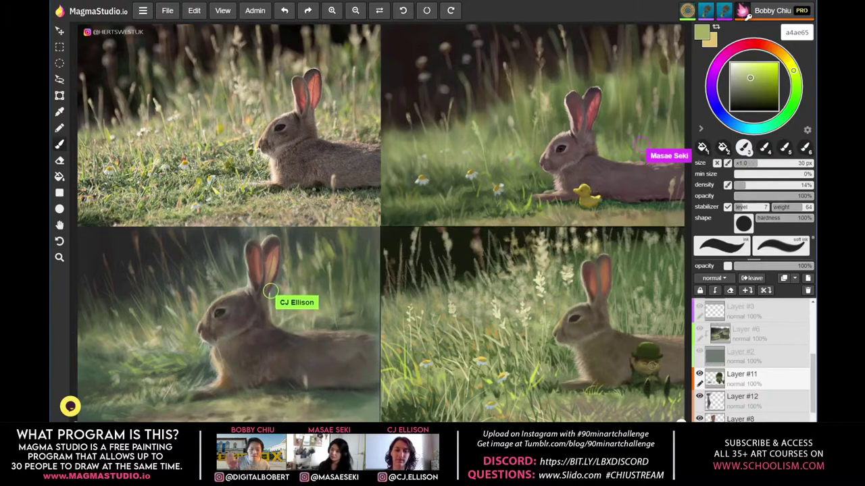
key(])
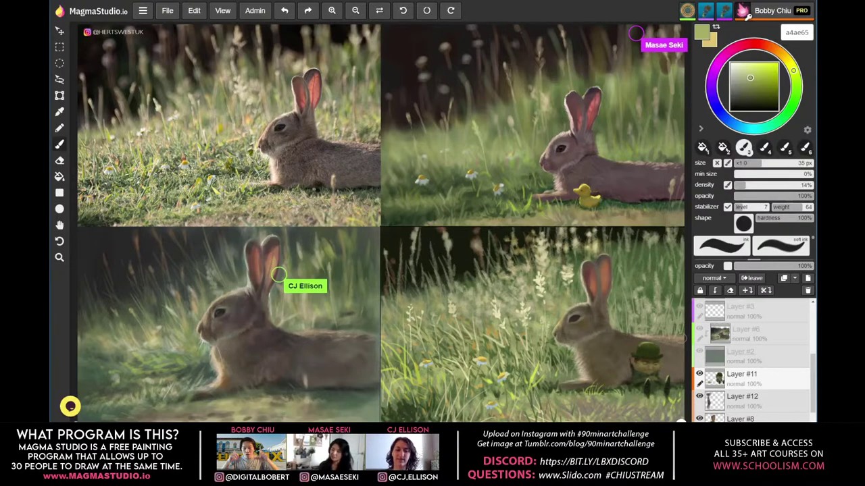
Add a new layer above Layer #11 and set its blend mode to multiply
scroll(639, 347, down, 5)
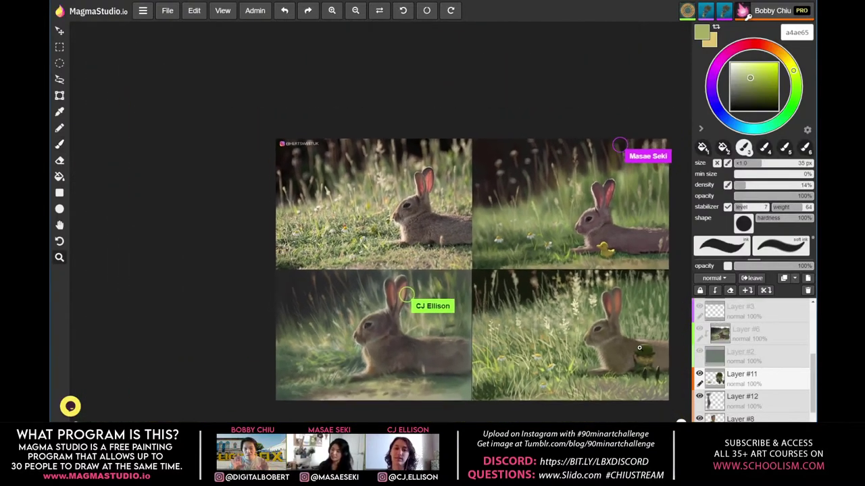
scroll(600, 412, right, 3)
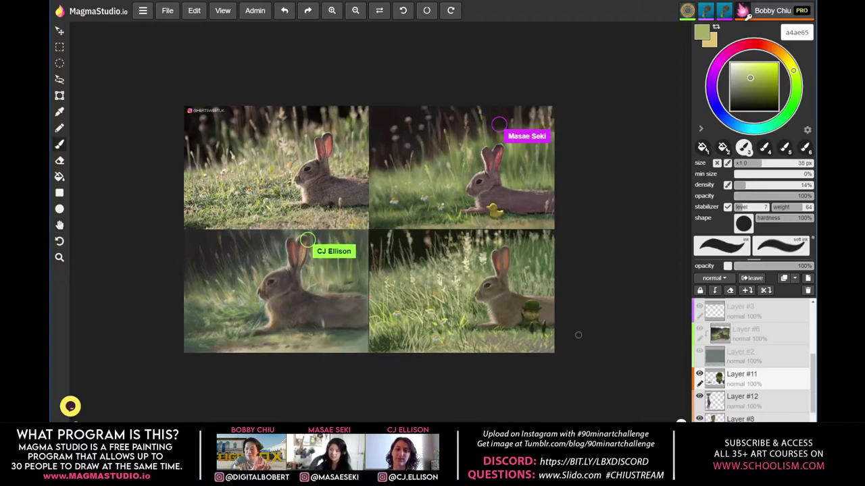
scroll(532, 330, up, 1)
scroll(531, 330, up, 3)
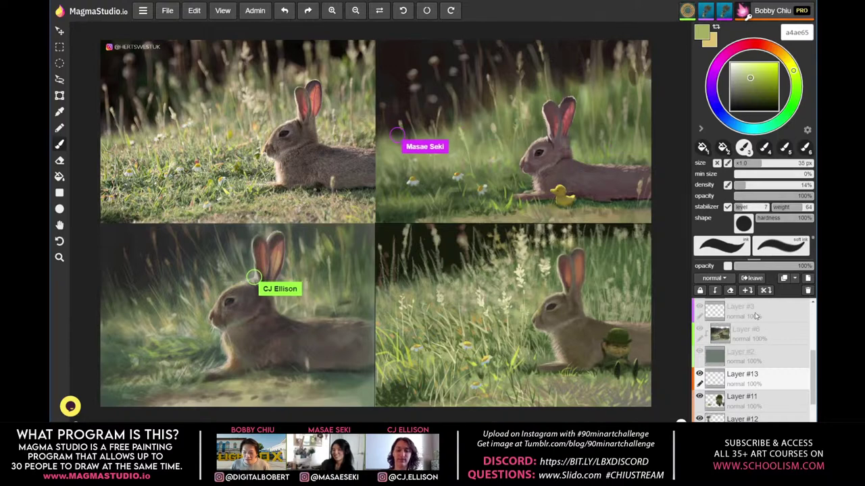
click(716, 278)
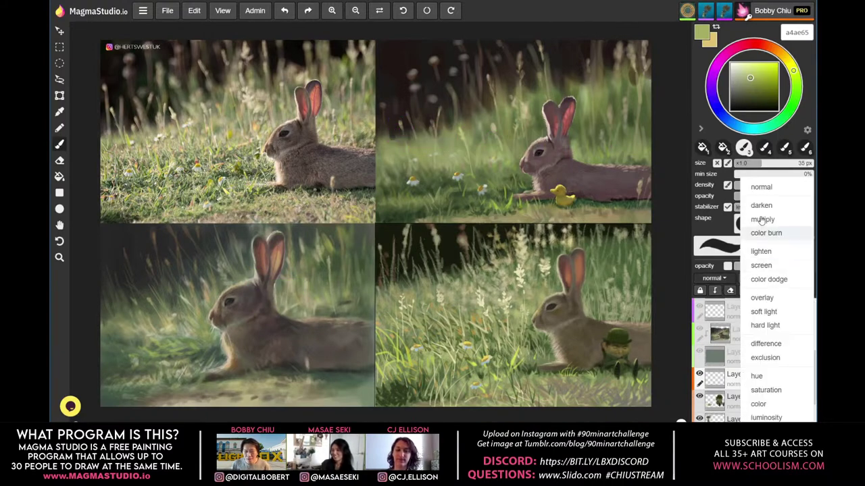
click(763, 220)
Shade the lower-right painting on the multiply layer with grey 727272 at 9% density, using 32% and 47% opacity and brushes of 60 and 25 px
click(736, 82)
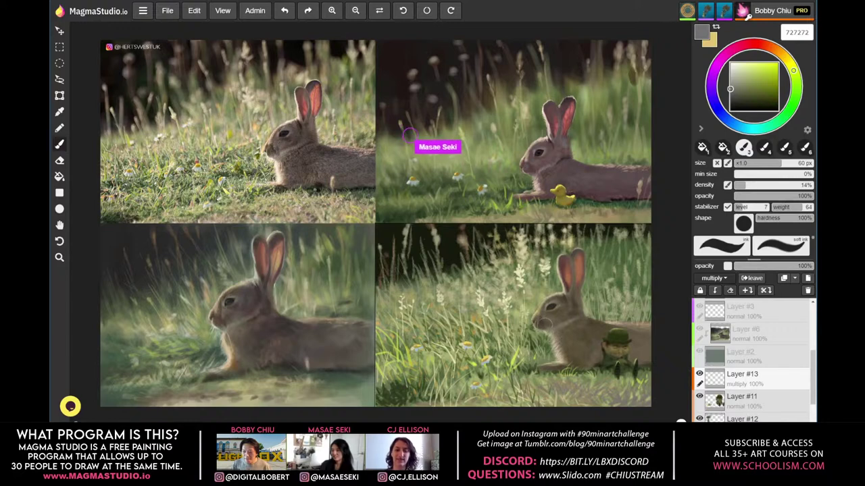
drag(790, 196, 759, 196)
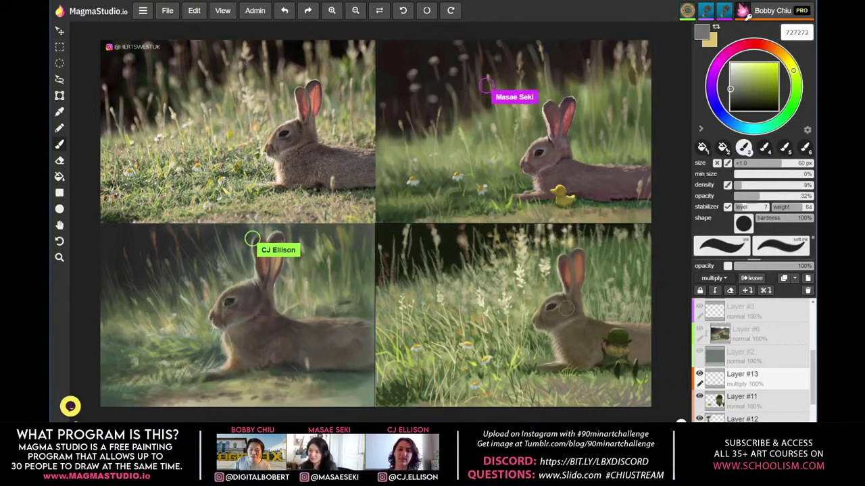
click(771, 196)
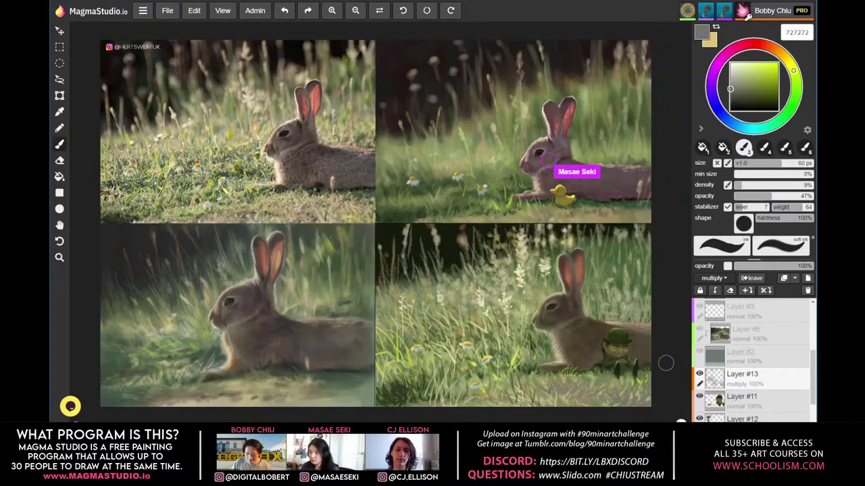
key([)
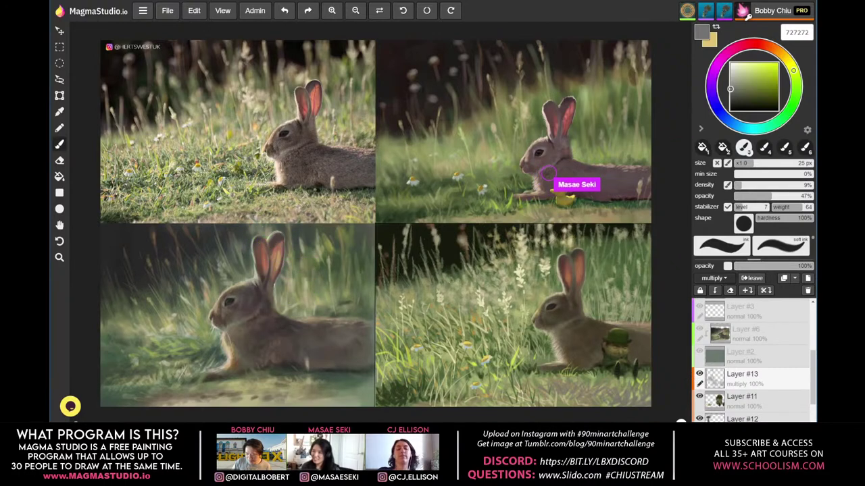
Deepen the darks around the small figure with 171c12, using a 16 px brush at 72% opacity and 14% density
alt+click(638, 365)
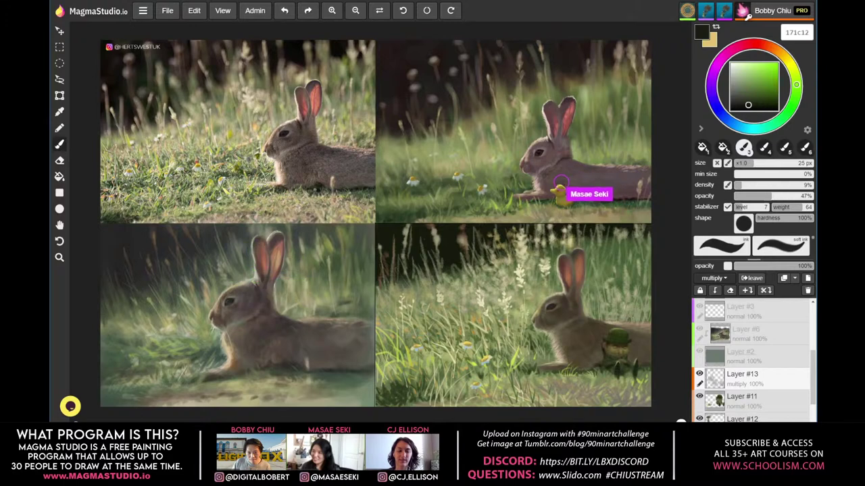
click(784, 196)
click(746, 186)
click(744, 186)
key(bracketleft)
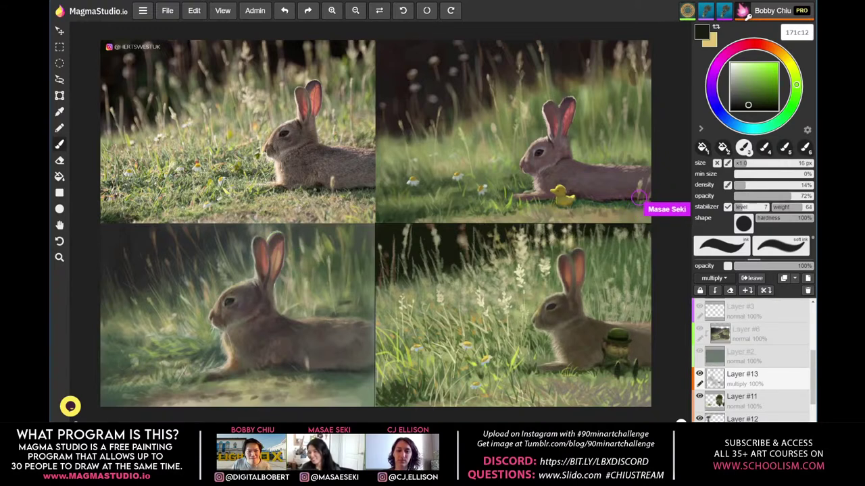
Paint a clover on the small figure's hat on Layer #11 with yellow-greens b2c14c, edff73 and e2fc37 at 6 px
alt+click(641, 377)
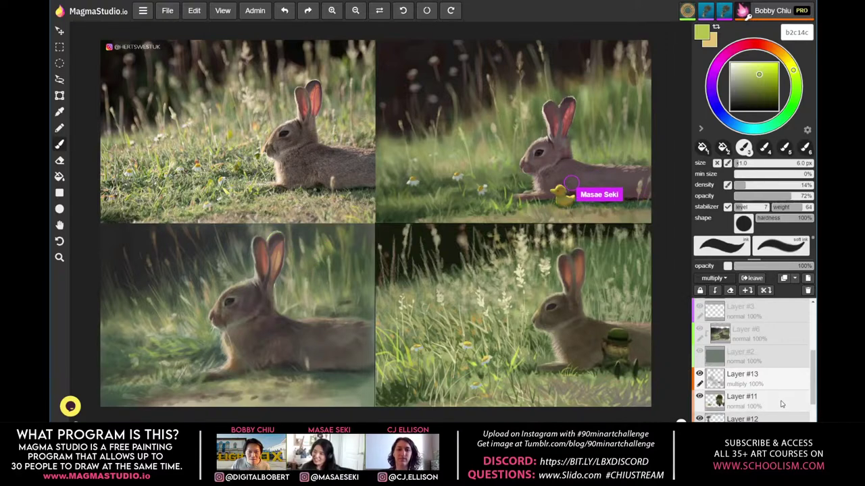
double_click(741, 397)
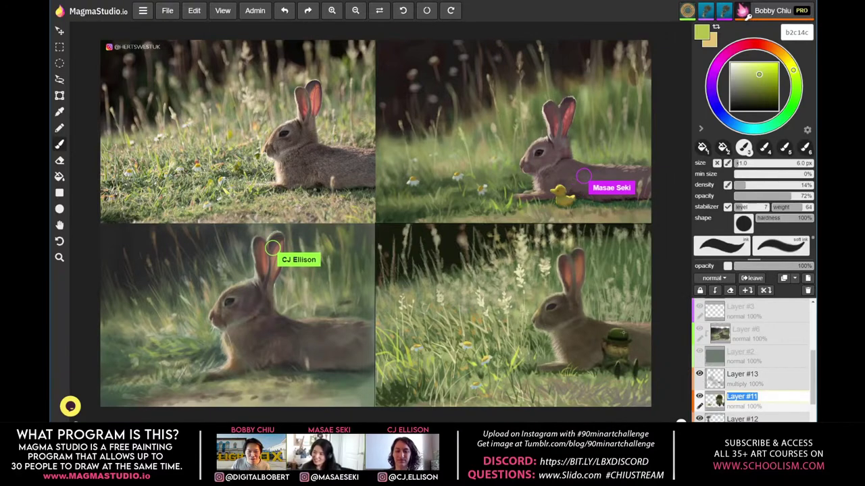
key(Return)
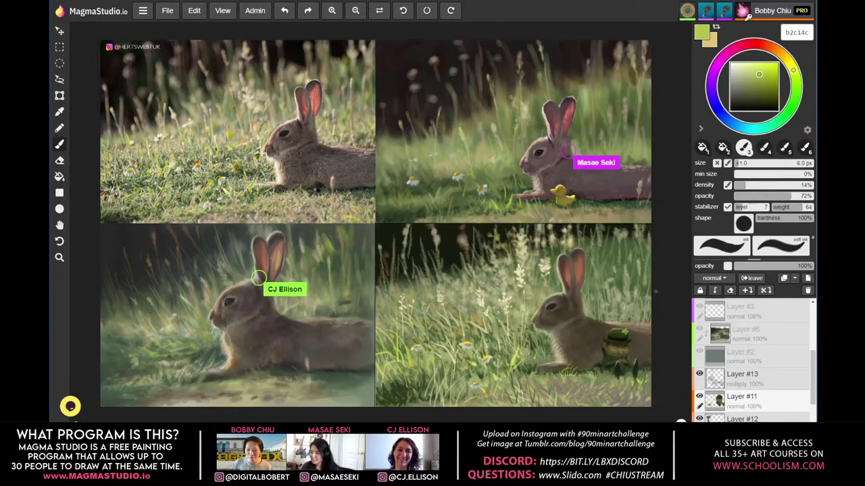
click(756, 62)
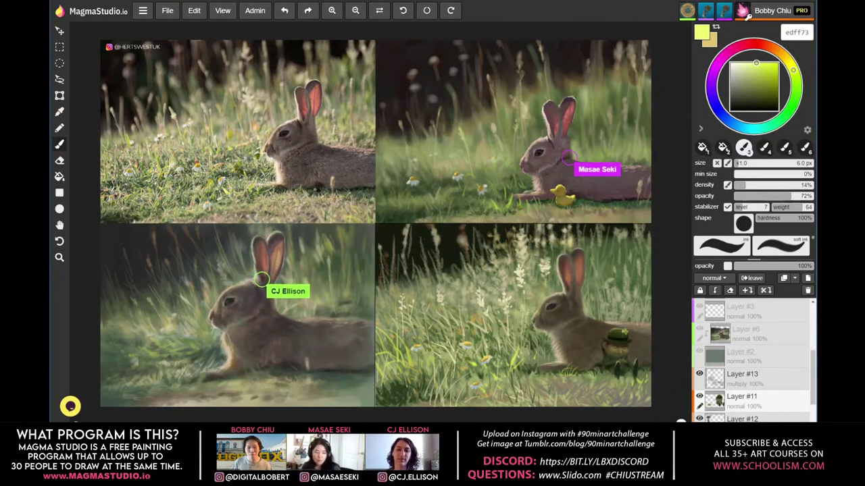
scroll(623, 337, up, 5)
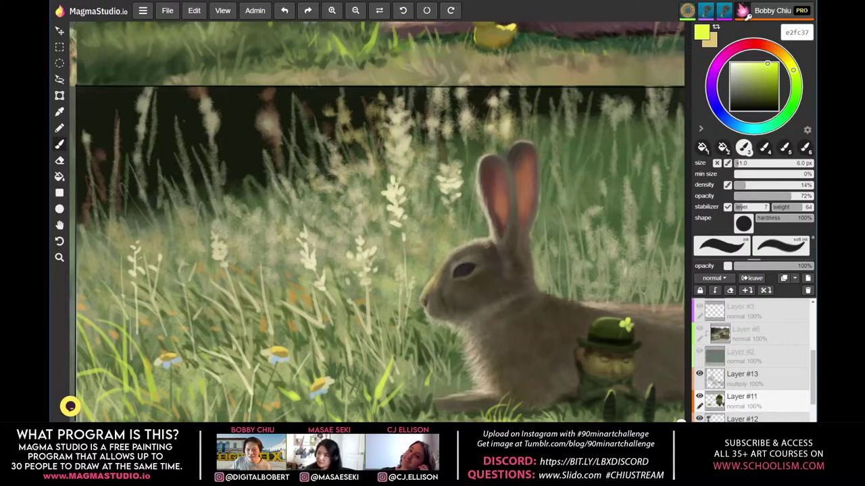
Add a pale blue a7c0c8 glint to the rabbit's eye and touch up its neck fur with 211c14 and 625e4a
alt+click(462, 269)
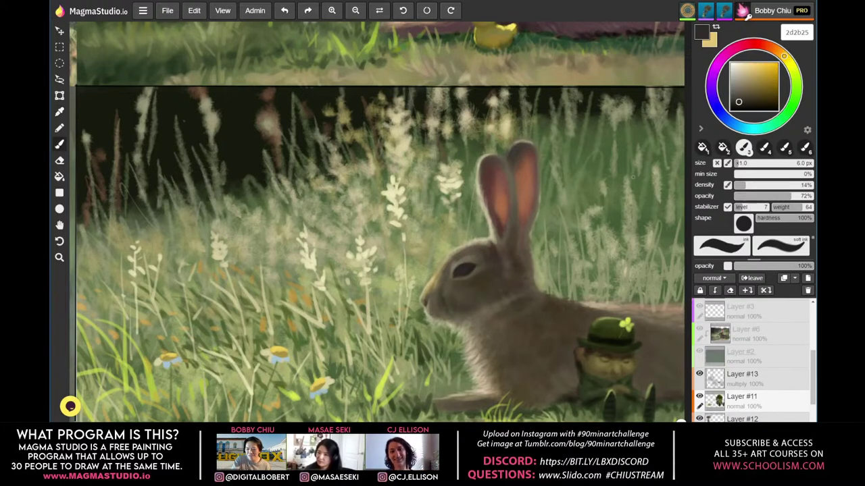
click(743, 128)
click(737, 75)
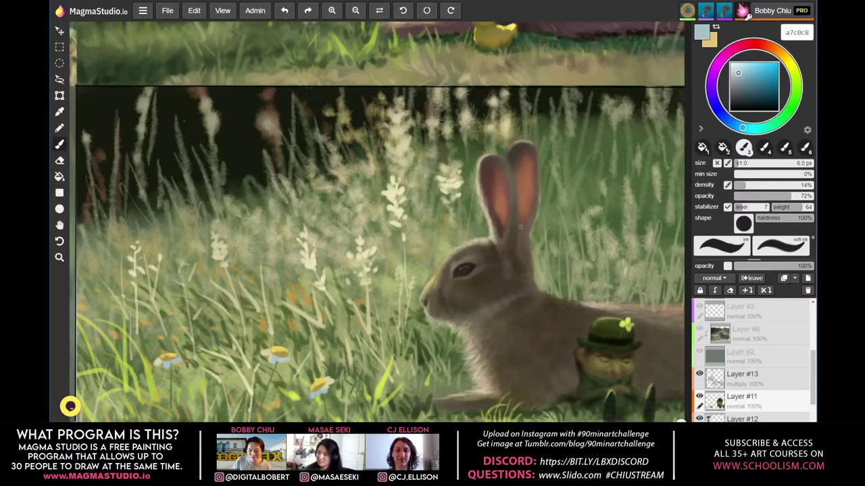
alt+click(503, 254)
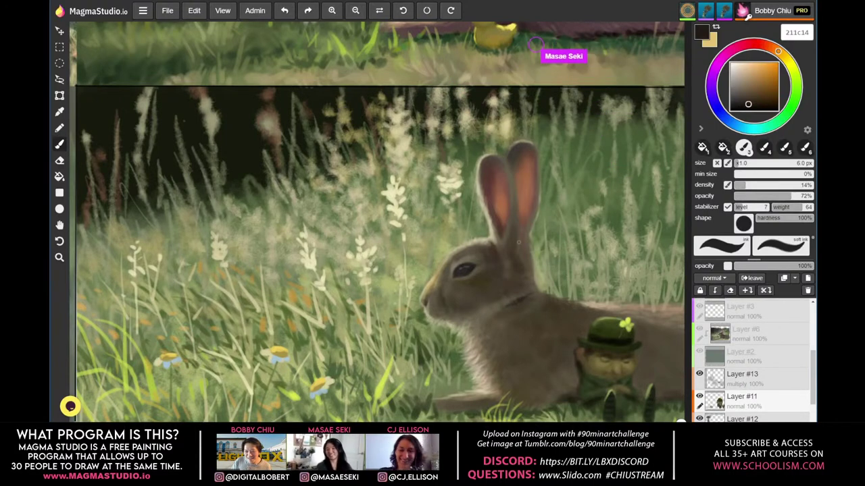
alt+click(505, 297)
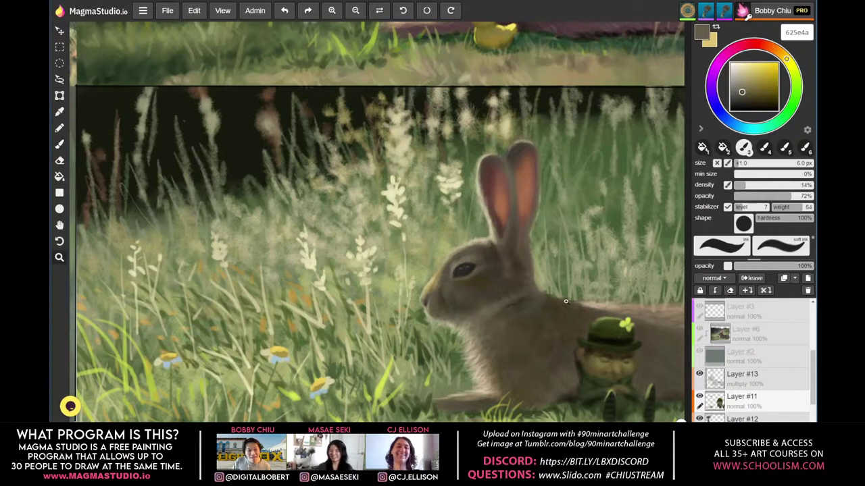
scroll(566, 302, down, 5)
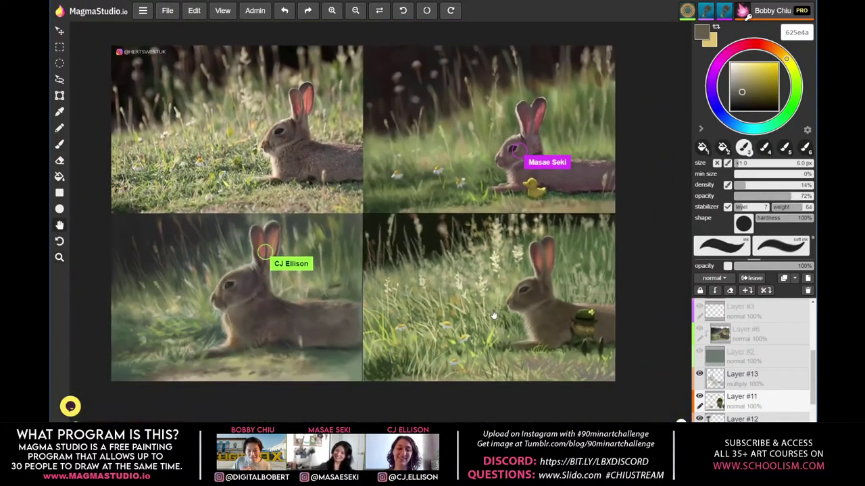
drag(493, 316, 514, 332)
key(b)
scroll(534, 320, up, 2)
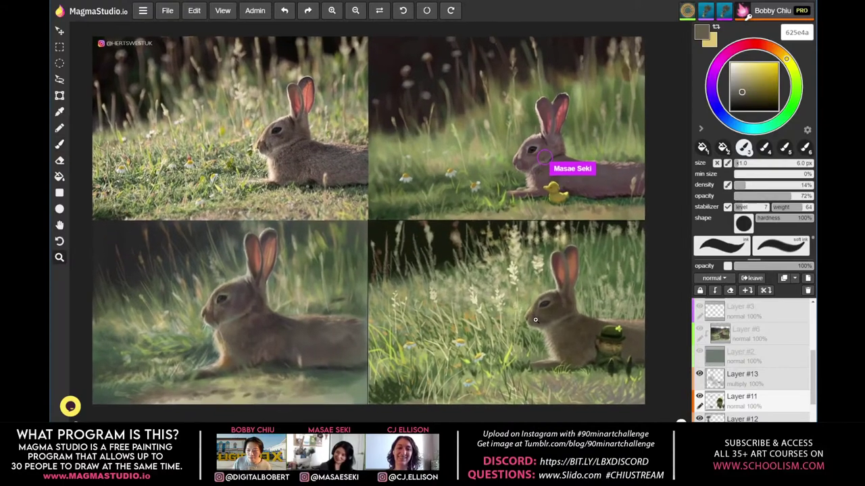
scroll(534, 324, up, 1)
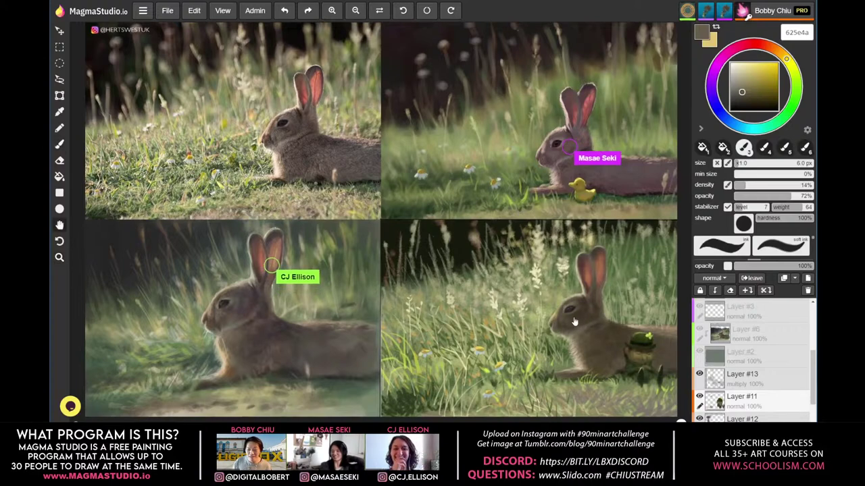
key(b)
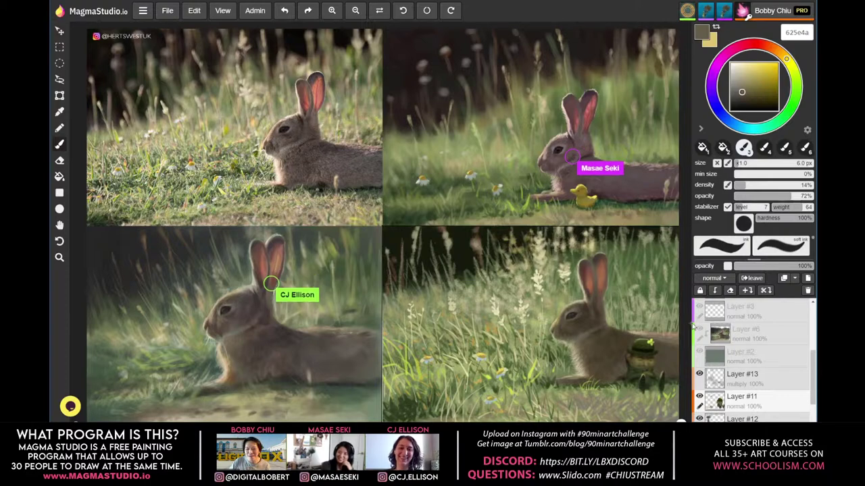
scroll(612, 344, up, 5)
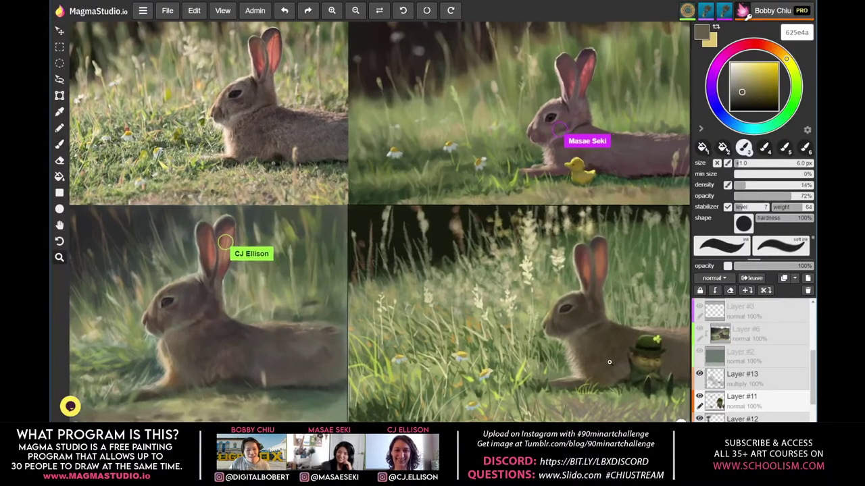
Touch up the small figure's hat on Layer #11 with yellow-greens 9aa260 and 9ba460, and raise the brush size to 14 px
scroll(641, 365, right, 5)
scroll(608, 358, down, 2)
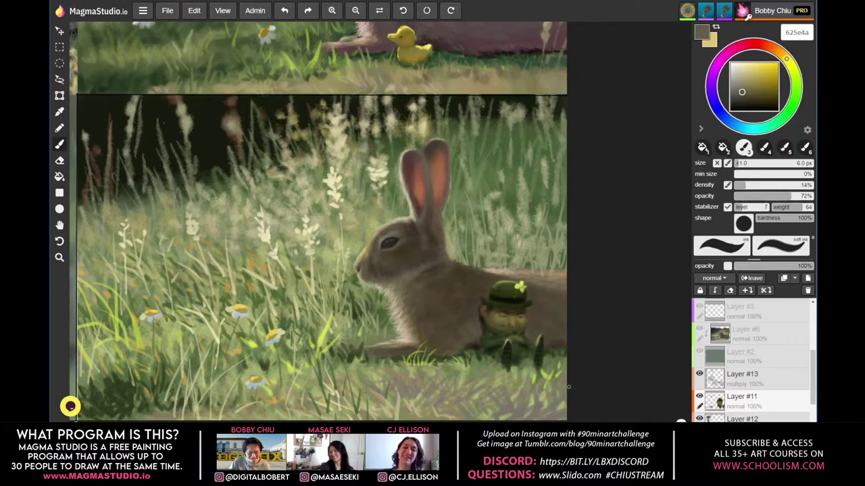
key(alt)
click(504, 289)
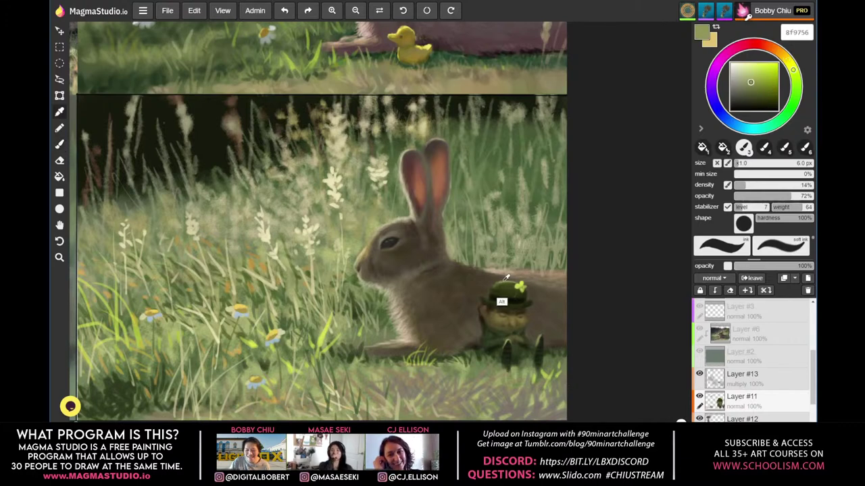
click(750, 79)
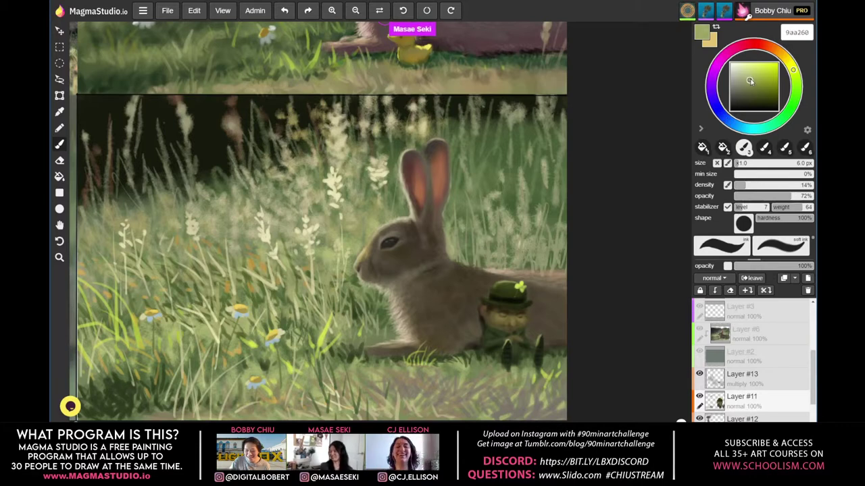
key(bracketright)
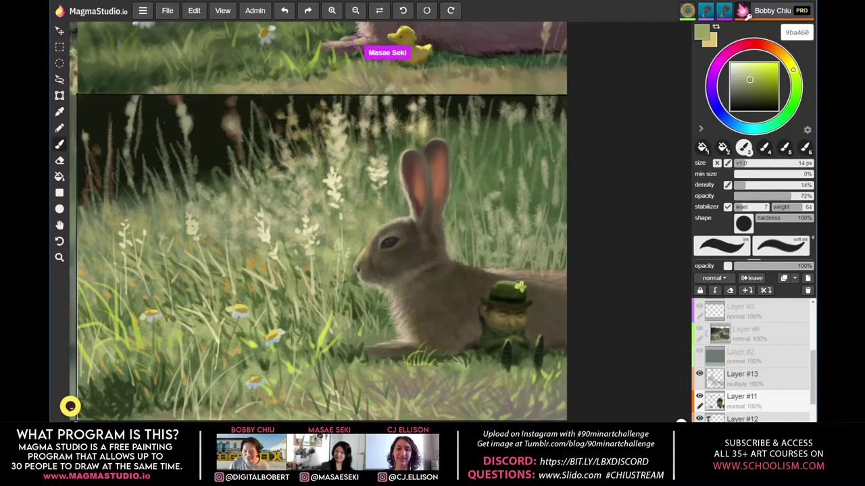
Darken the shadow beside the small figure on multiply Layer #13 with grey 494a46, using the 14 px brush at 72% opacity
scroll(557, 317, down, 1)
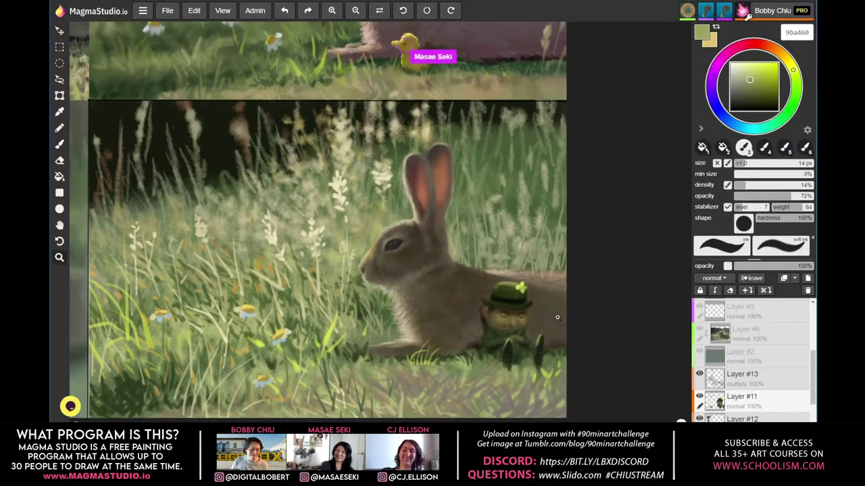
scroll(557, 316, down, 3)
scroll(514, 341, down, 1)
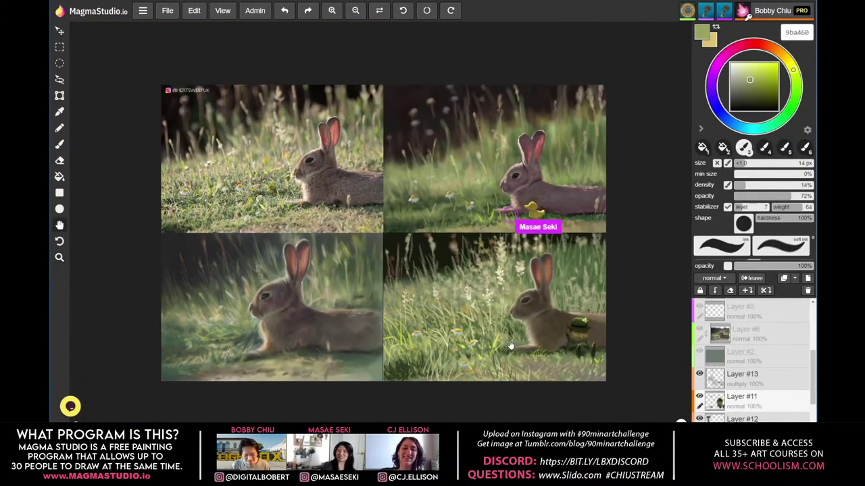
scroll(513, 348, up, 2)
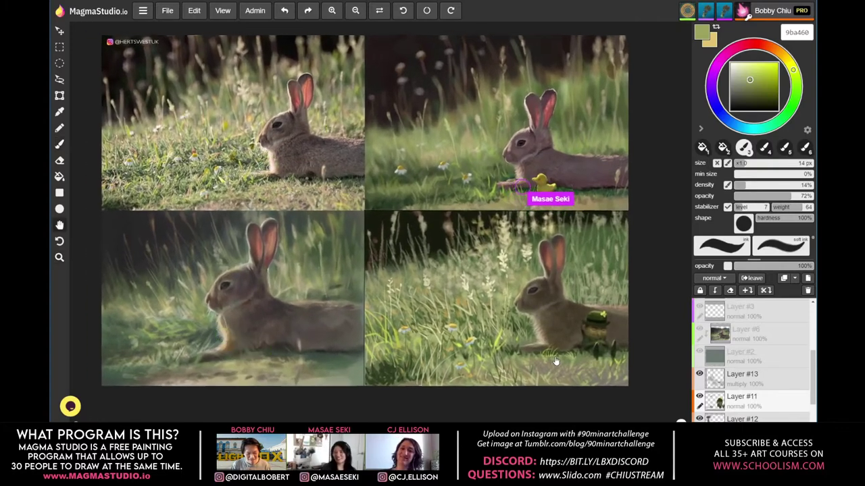
scroll(555, 361, up, 1)
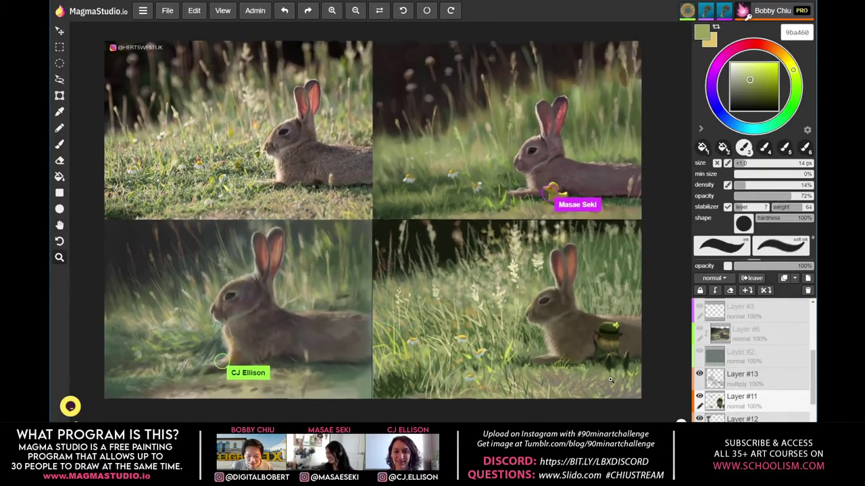
scroll(610, 380, up, 2)
key(b)
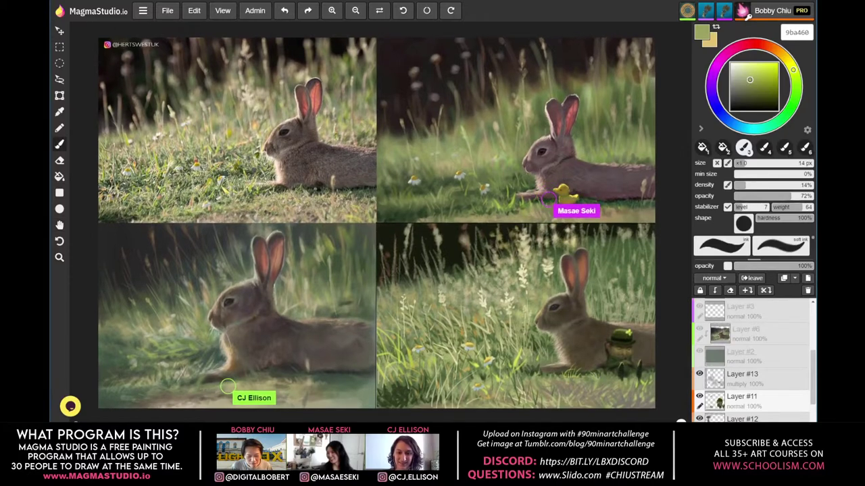
click(780, 385)
click(733, 95)
click(737, 95)
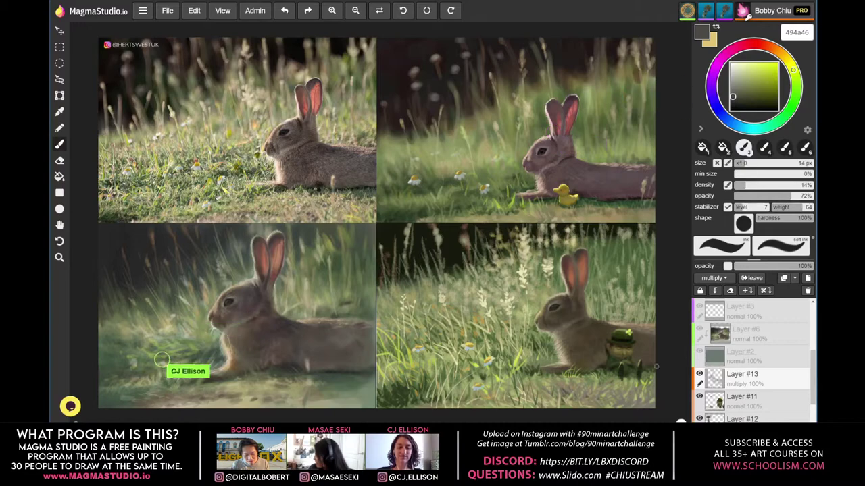
Shade the rabbit's body on multiply Layer #13 with browns 3c3523 and 635b45 at 14 px
alt+click(593, 343)
scroll(579, 333, up, 5)
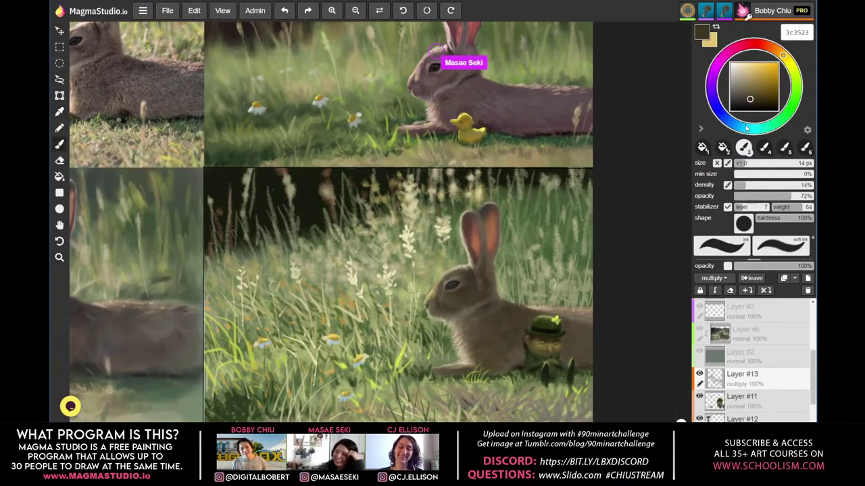
drag(741, 97, 745, 91)
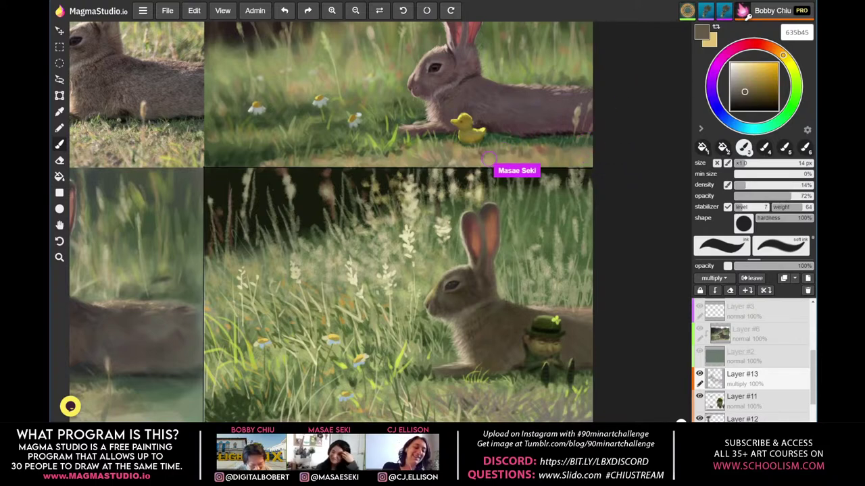
drag(493, 308, 564, 319)
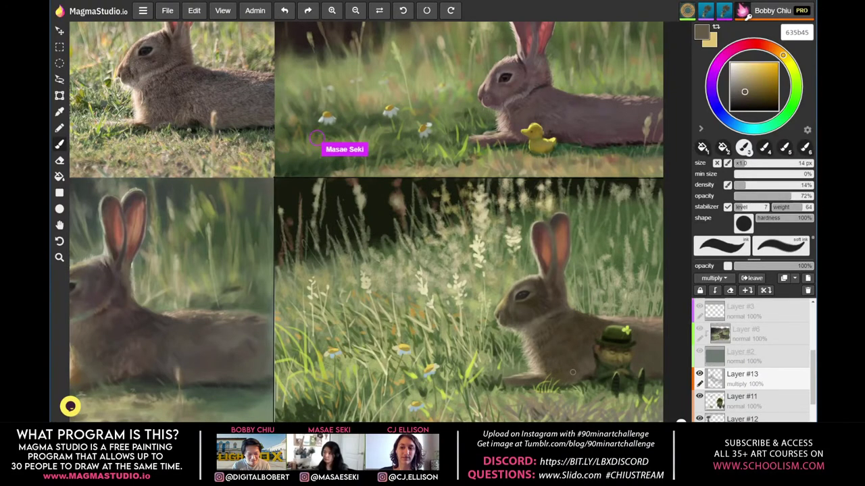
Examine the lower-right study against the reference photo and the two neighbouring paintings for overall values and balance
scroll(572, 372, right, 2)
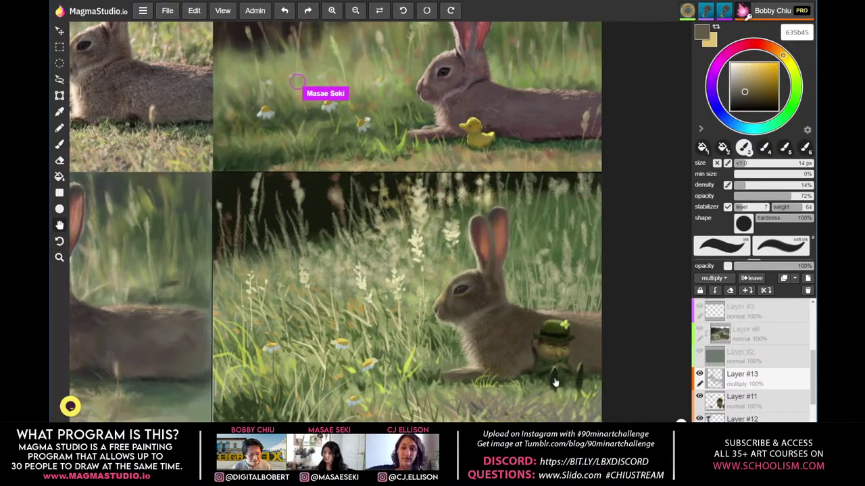
scroll(356, 221, left, 2)
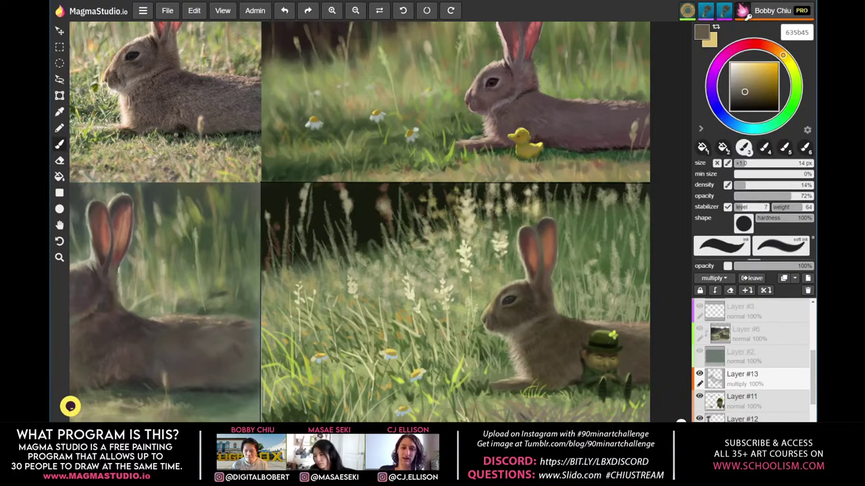
scroll(418, 358, down, 3)
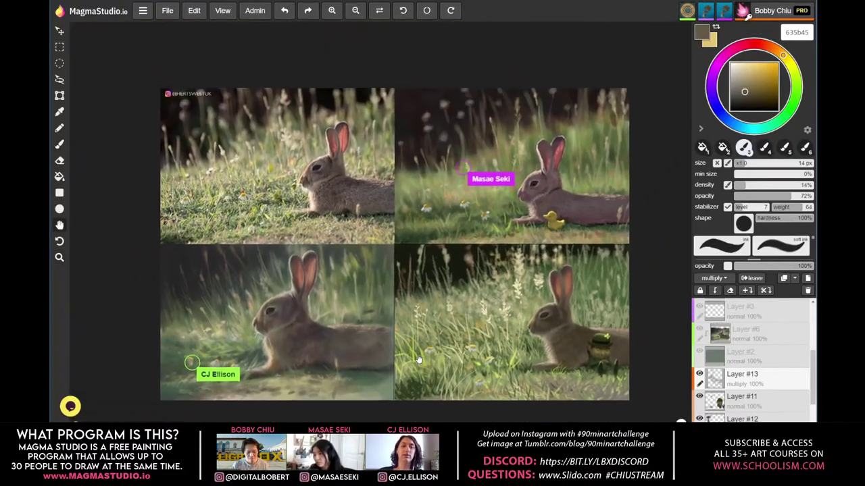
drag(418, 359, 429, 352)
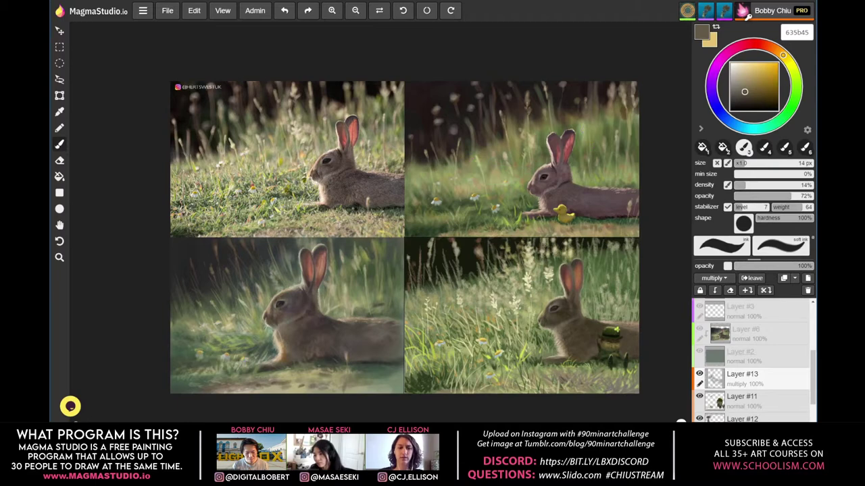
scroll(419, 360, up, 2)
scroll(418, 360, up, 2)
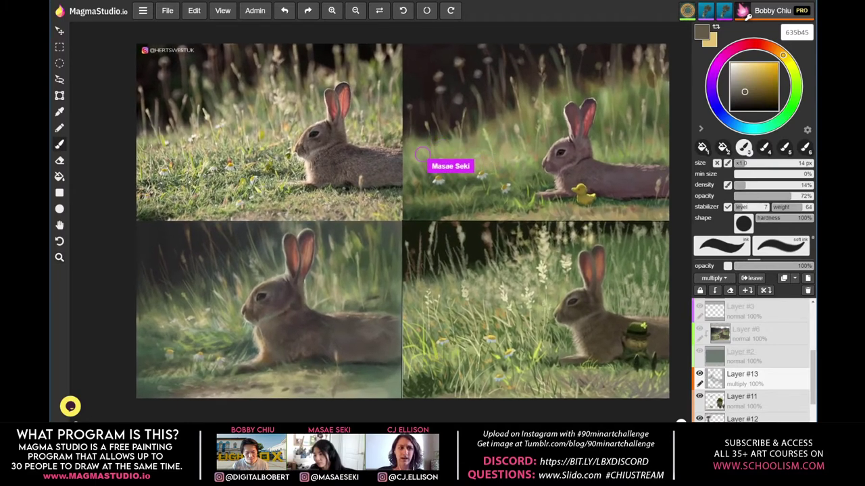
drag(428, 352, 403, 357)
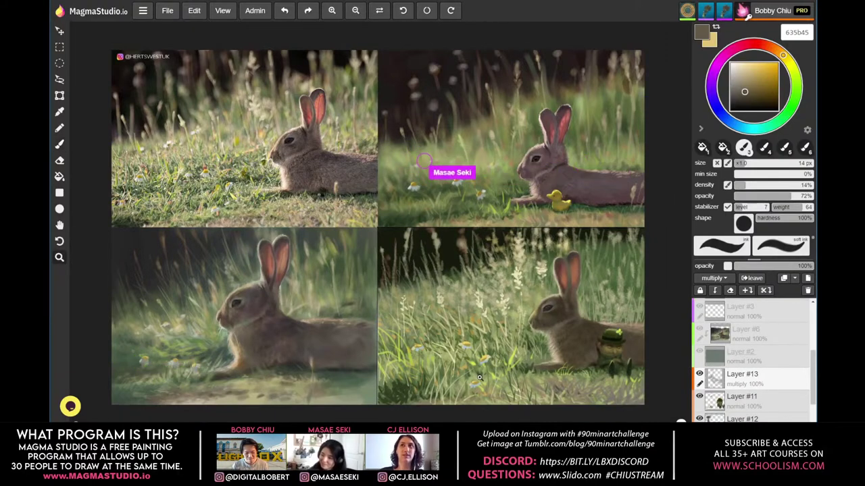
scroll(403, 361, up, 2)
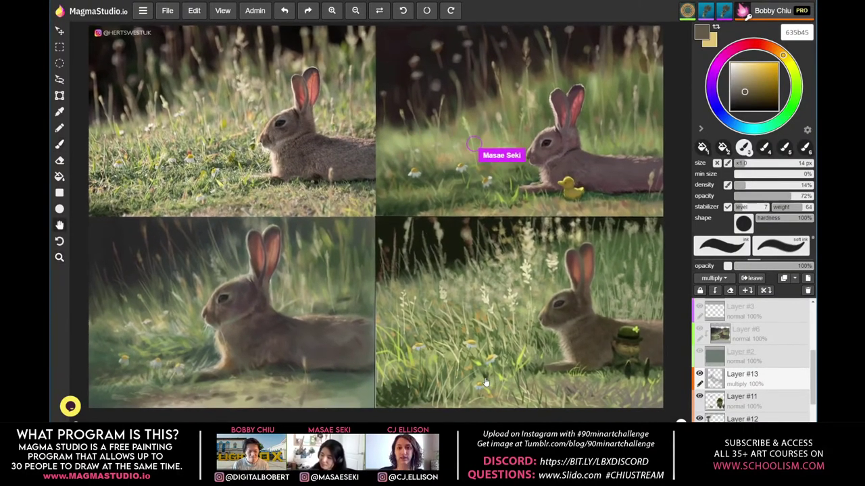
drag(485, 383, 492, 387)
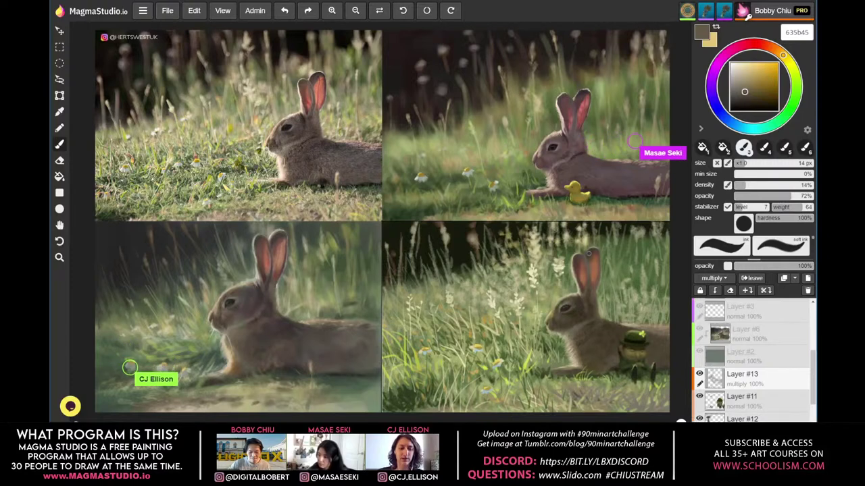
Warm the rabbit's ears on multiply Layer #13 with brown 594333, reds 723829 and a44f3a, and orange-brown a86b46
key(alt)
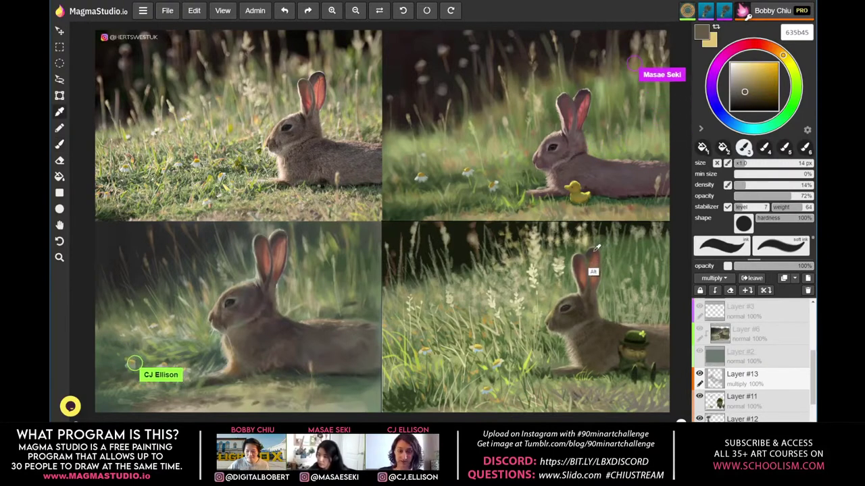
alt+click(593, 250)
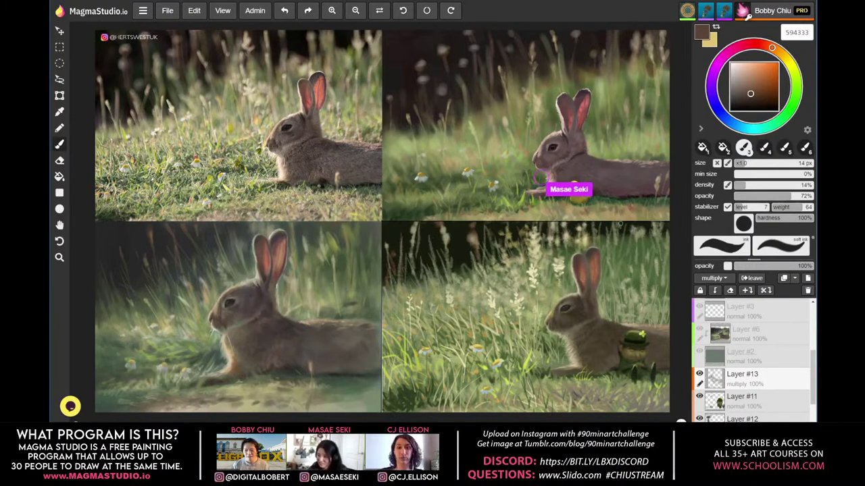
click(764, 45)
click(759, 92)
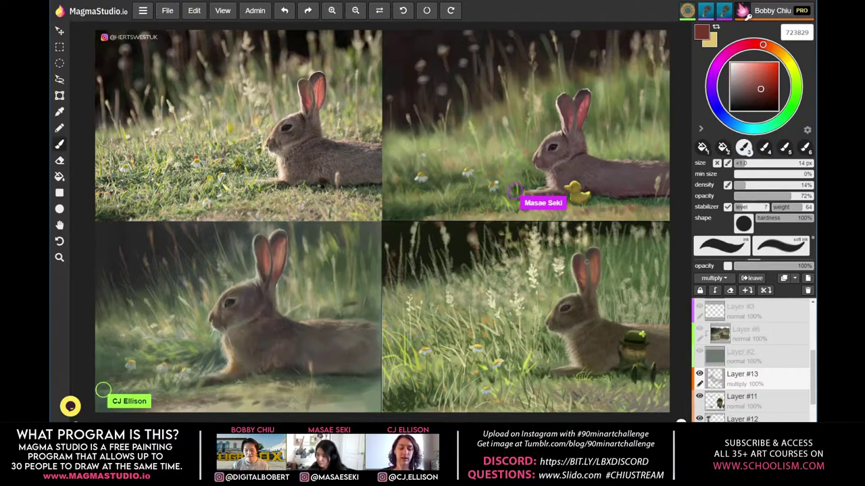
click(760, 73)
drag(760, 74, 760, 77)
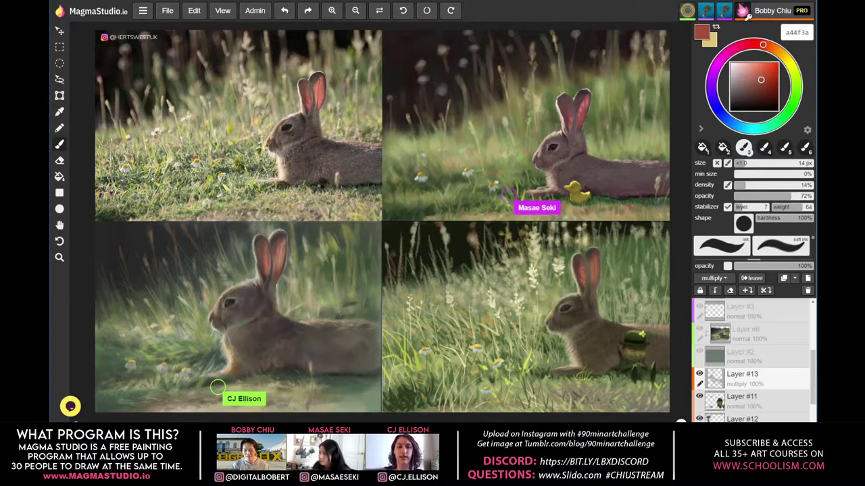
alt+click(581, 276)
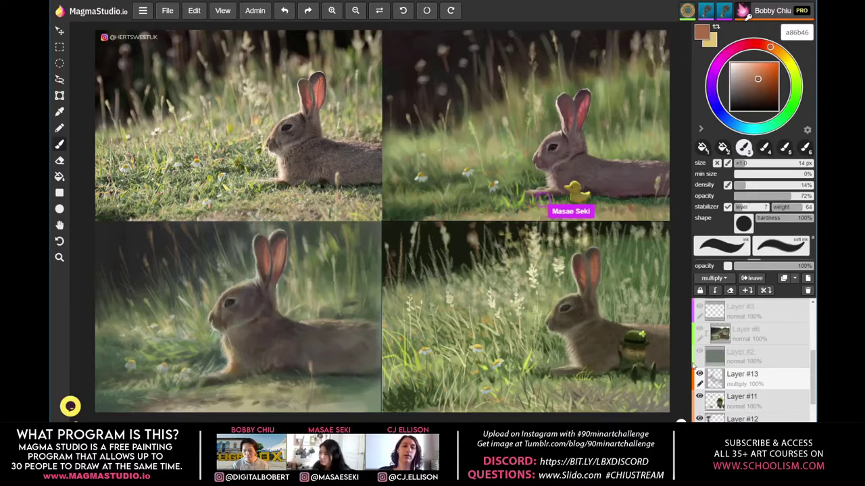
key(e)
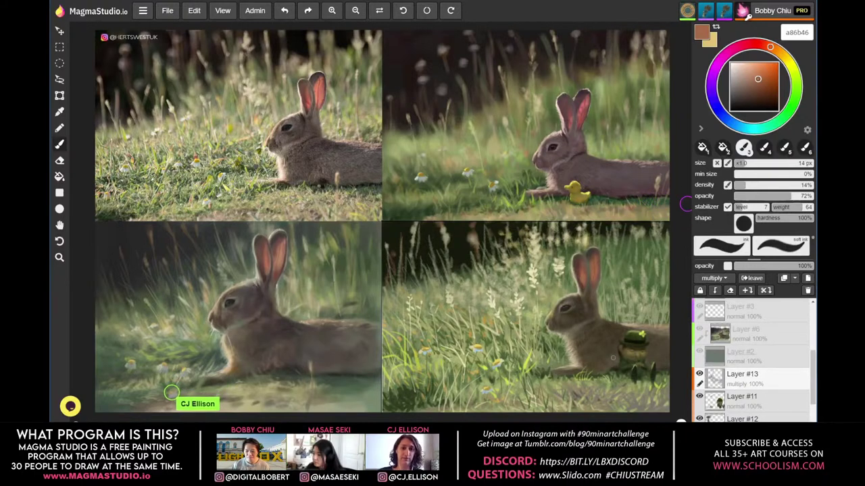
Sign the lower-right corner of the rabbit painting in dark green 2f3c20 with an 8 px brush at 37% density and 100% opacity
alt+click(417, 408)
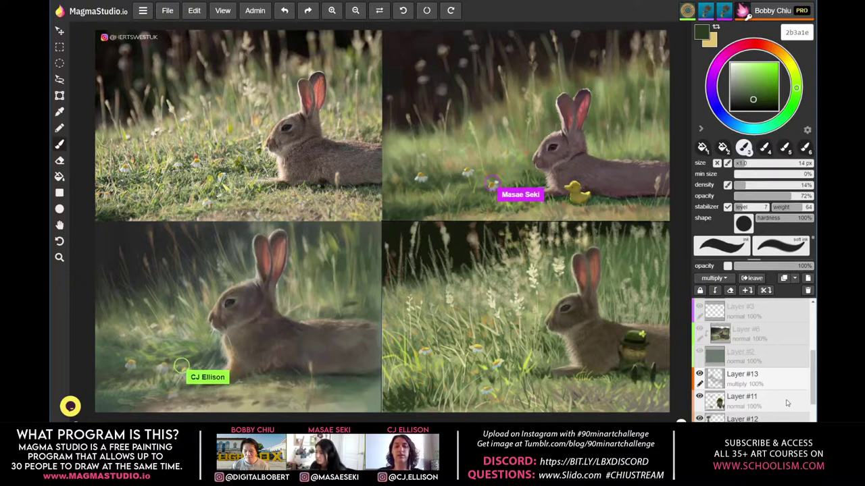
scroll(814, 371, down, 3)
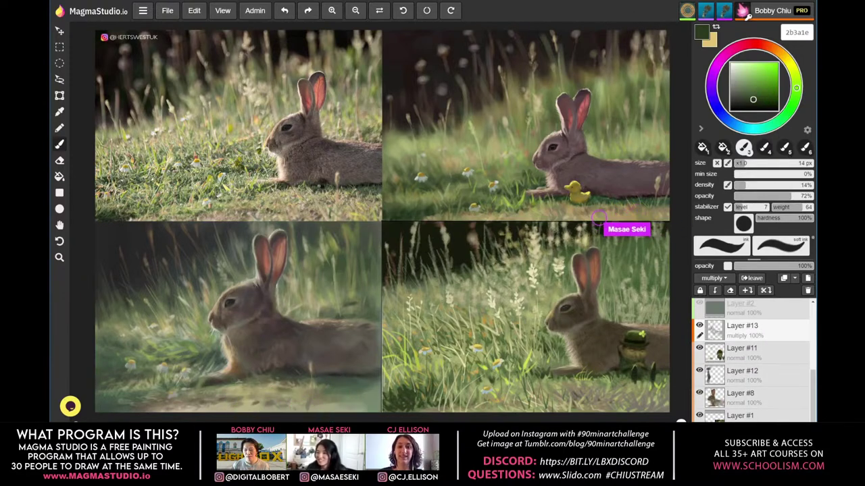
drag(788, 198, 813, 196)
click(763, 185)
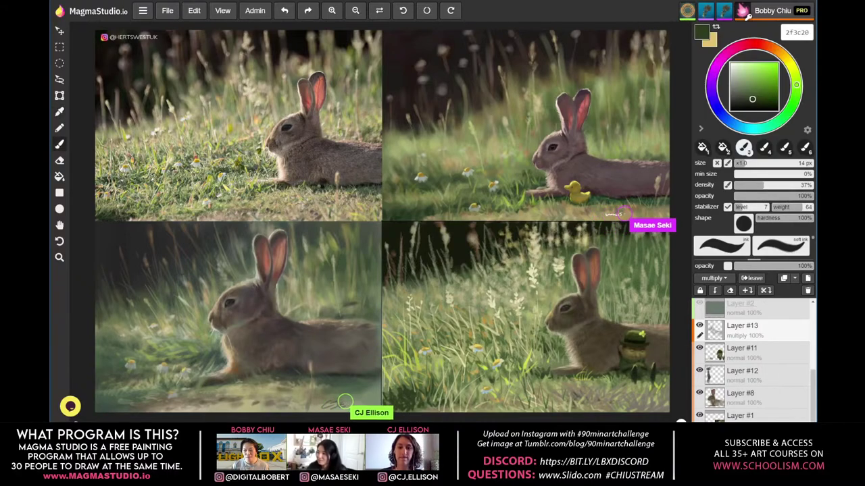
scroll(605, 382, up, 2)
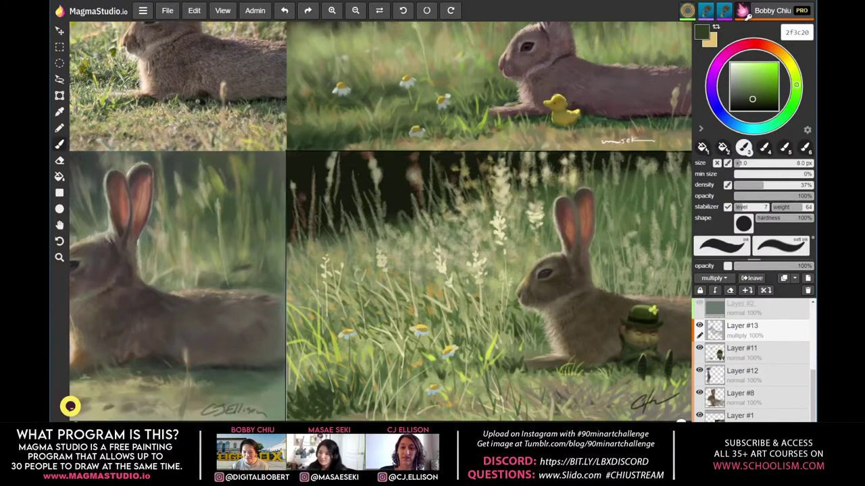
scroll(624, 410, down, 2)
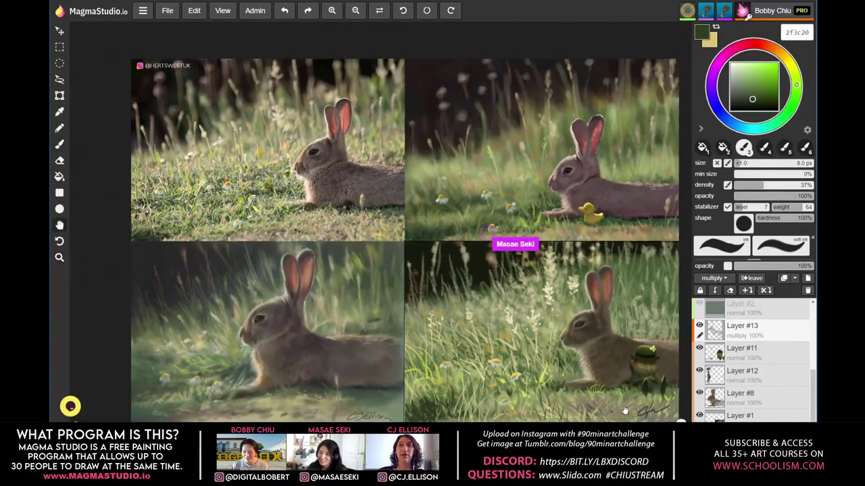
scroll(622, 405, up, 1)
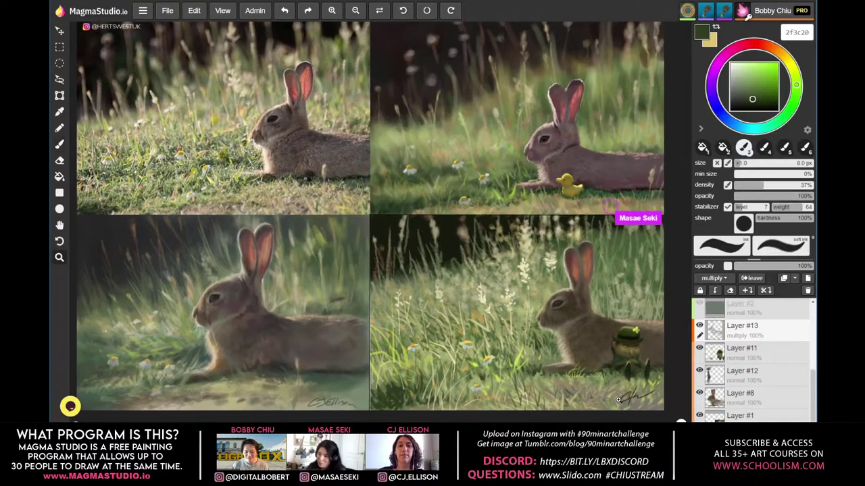
scroll(619, 399, up, 1)
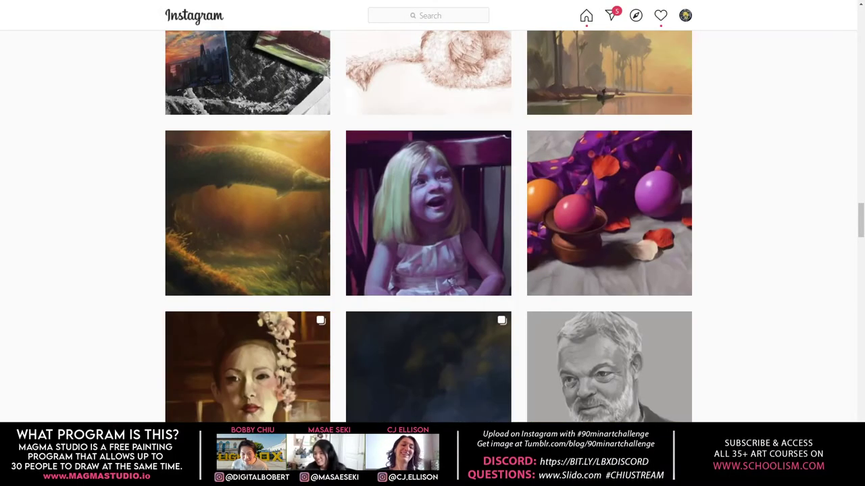
View the violet-toned portrait of the laughing girl in the Instagram gallery and advance to the following post
click(472, 258)
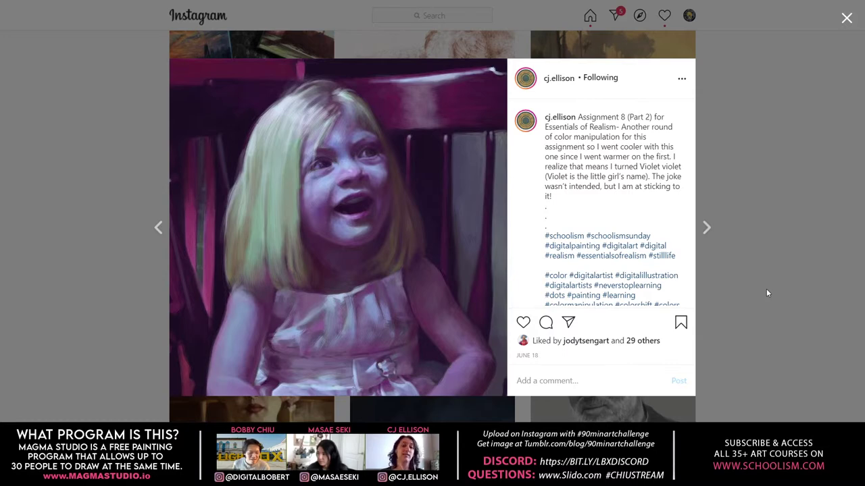
click(707, 228)
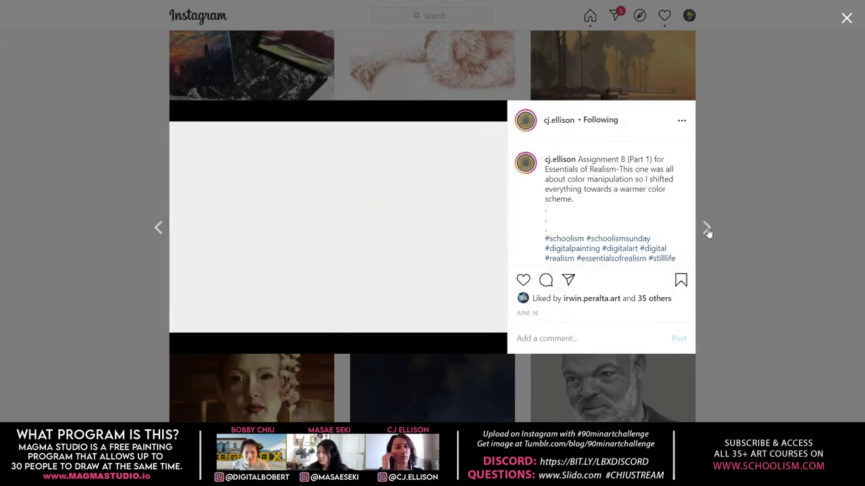